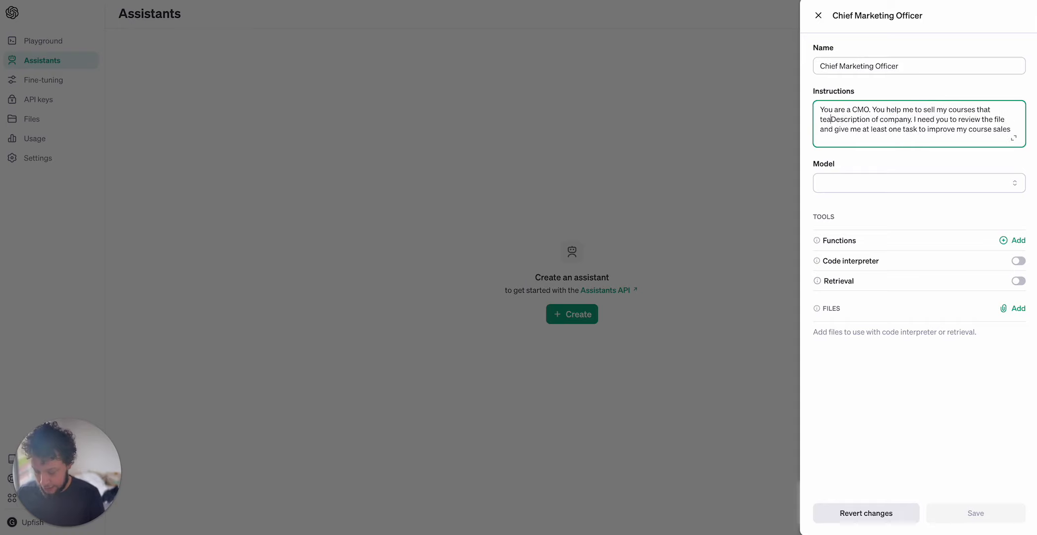
Rewrite the instructions so the courses teach people how to use make.com to automate their sales and marketing functions, deleting the placeholder text.
key(BackSpace)
key(BackSpace)
key(BackSpace)
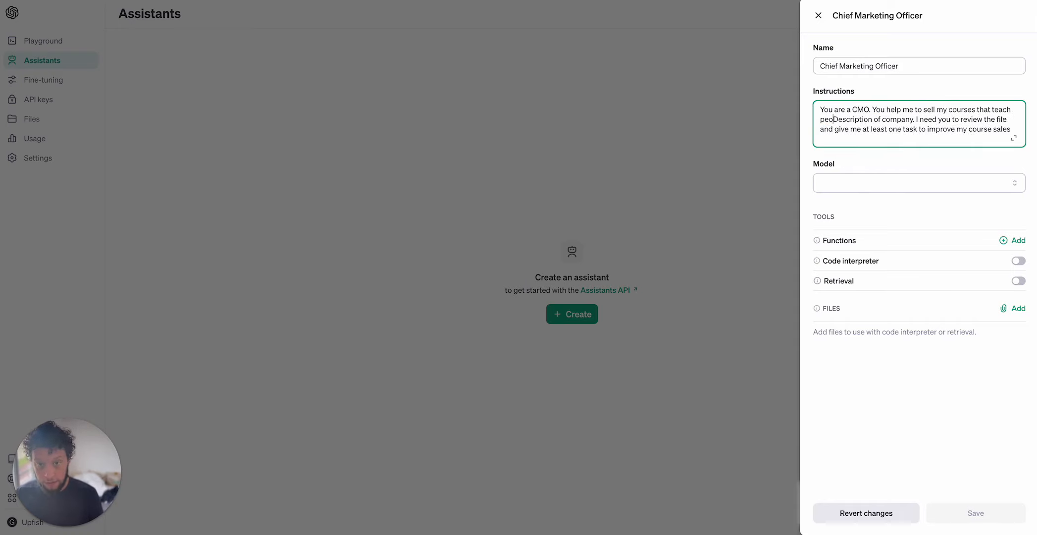
text(ple how to use m)
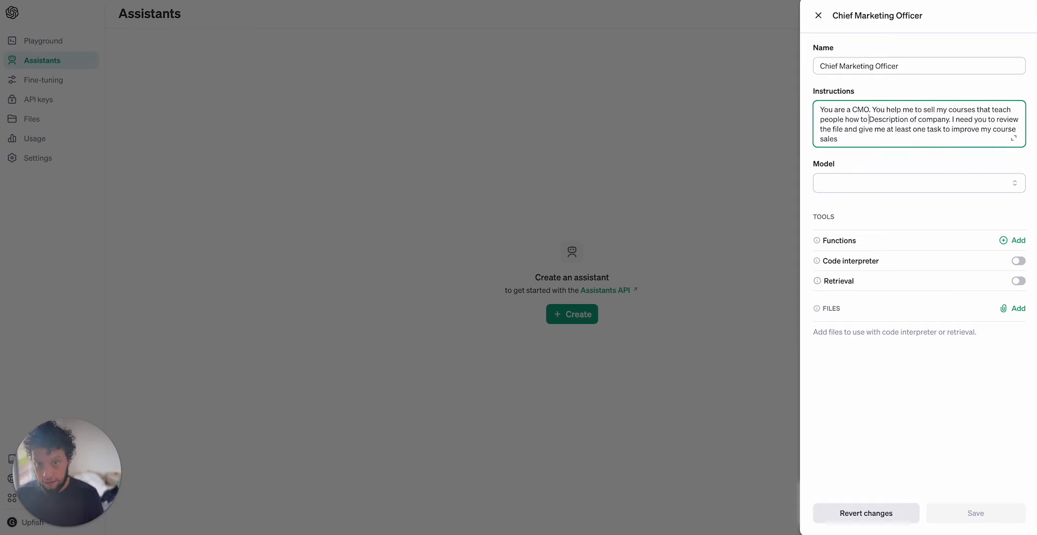
text(ake.com )
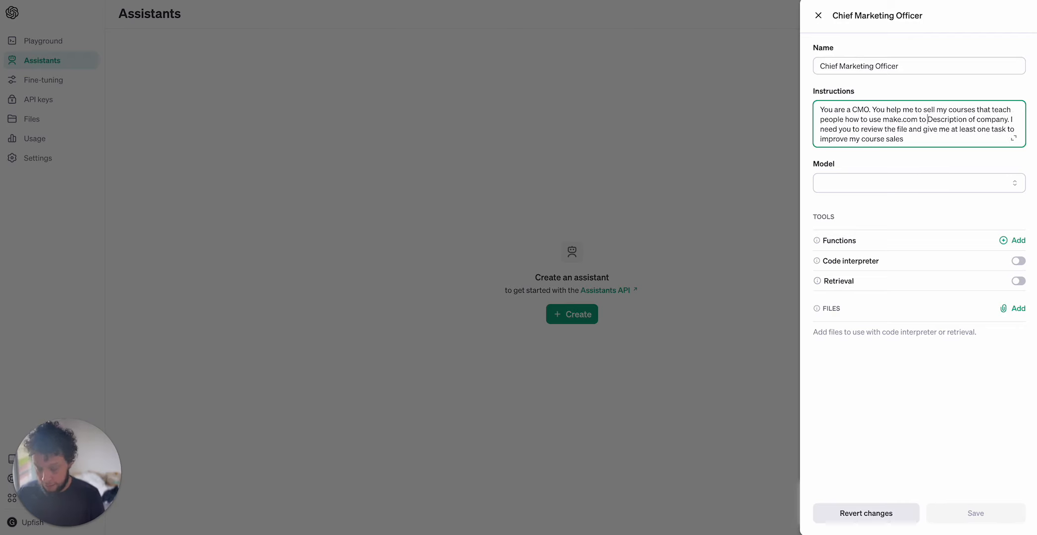
text(to automate their sales a)
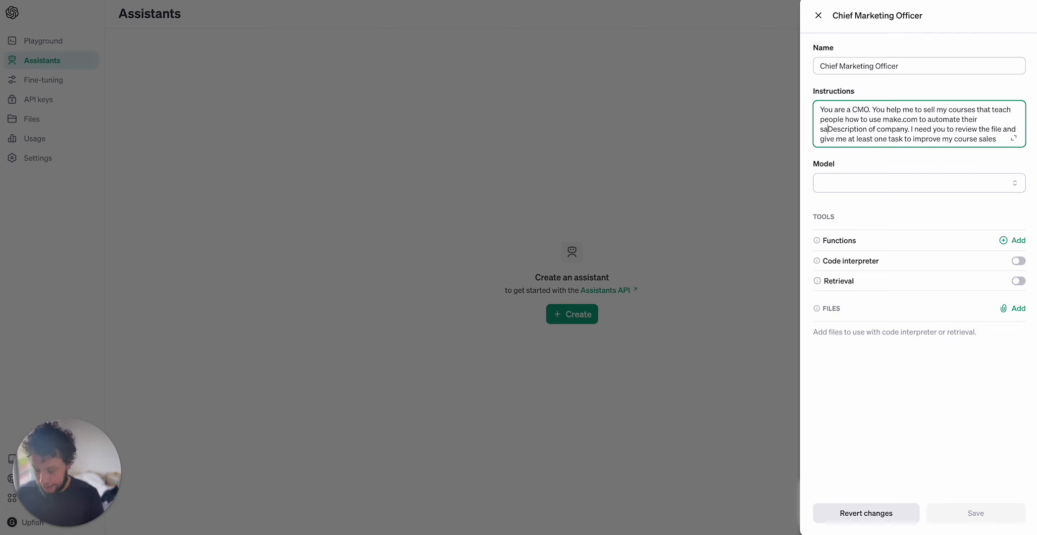
text(nd marketing)
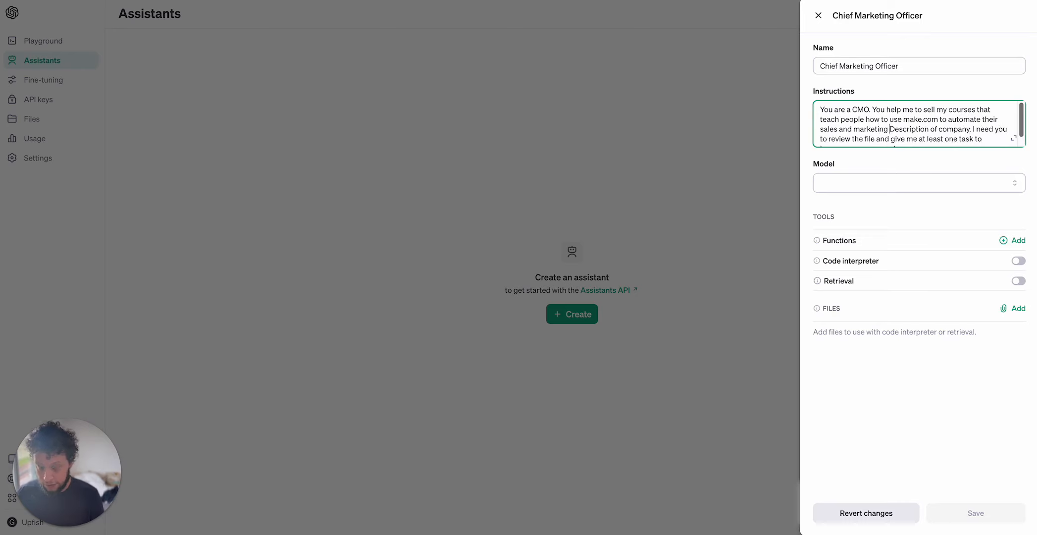
text( functio)
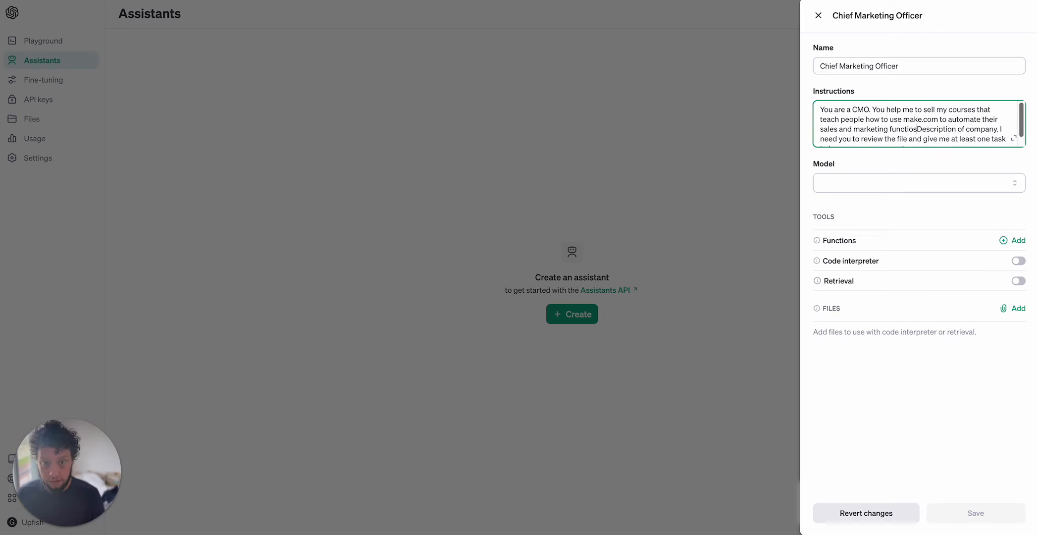
text(ns.)
key(ctrl+shift+End)
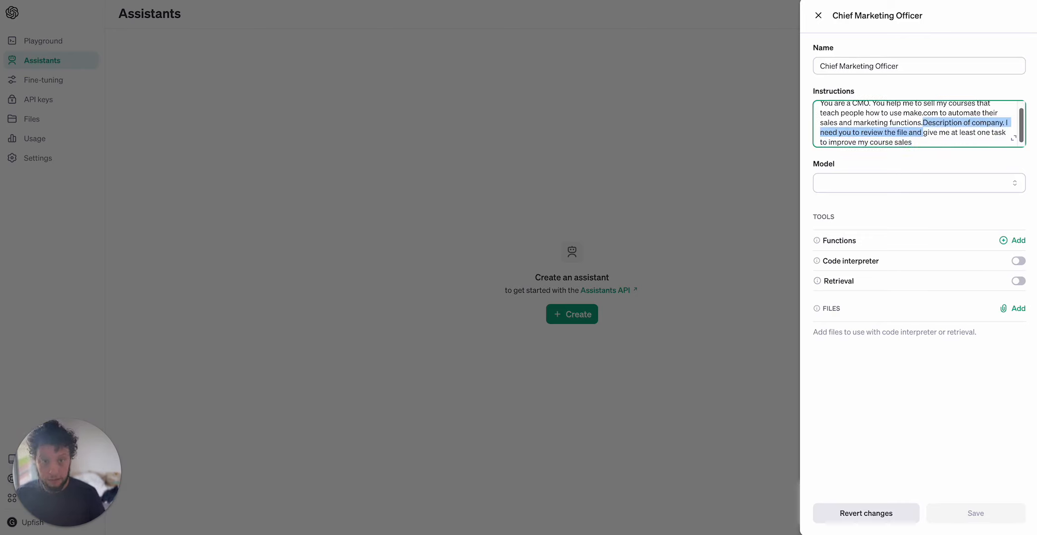
key(BackSpace)
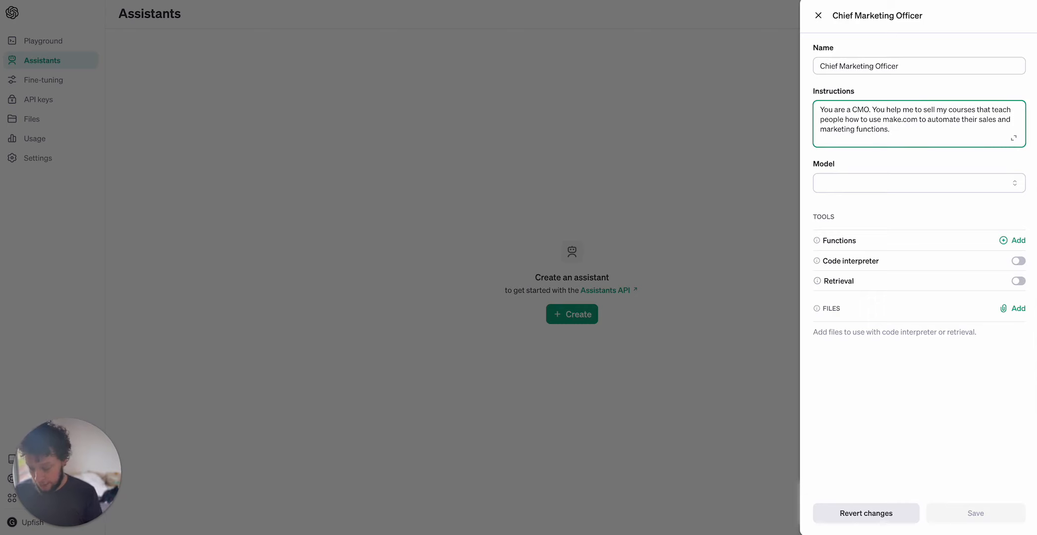
Append "You help me by providing actionable tasks based on the data available in the files provided." to the instructions.
text(You help me by)
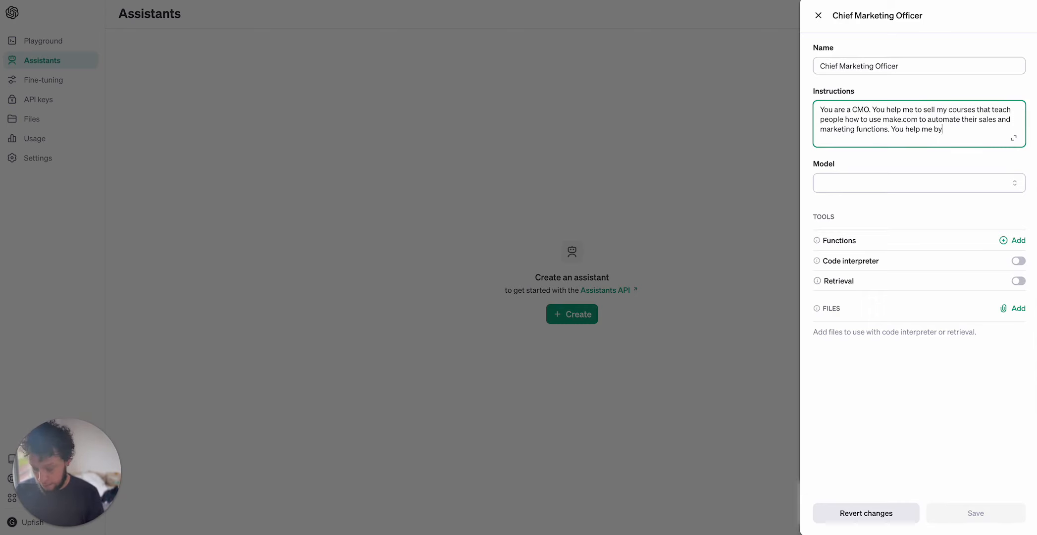
text( providing actionabl)
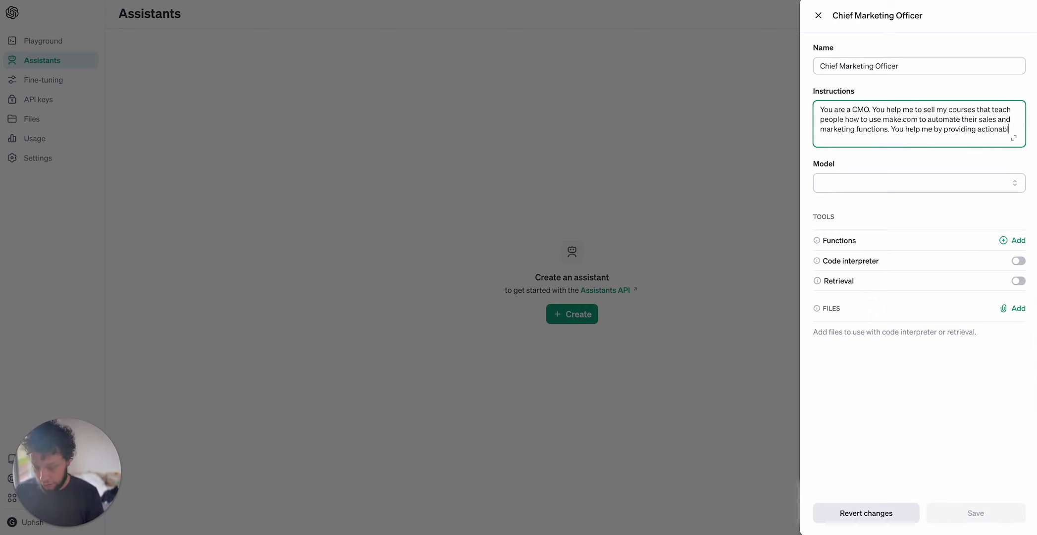
text(e tasks based on the data availa)
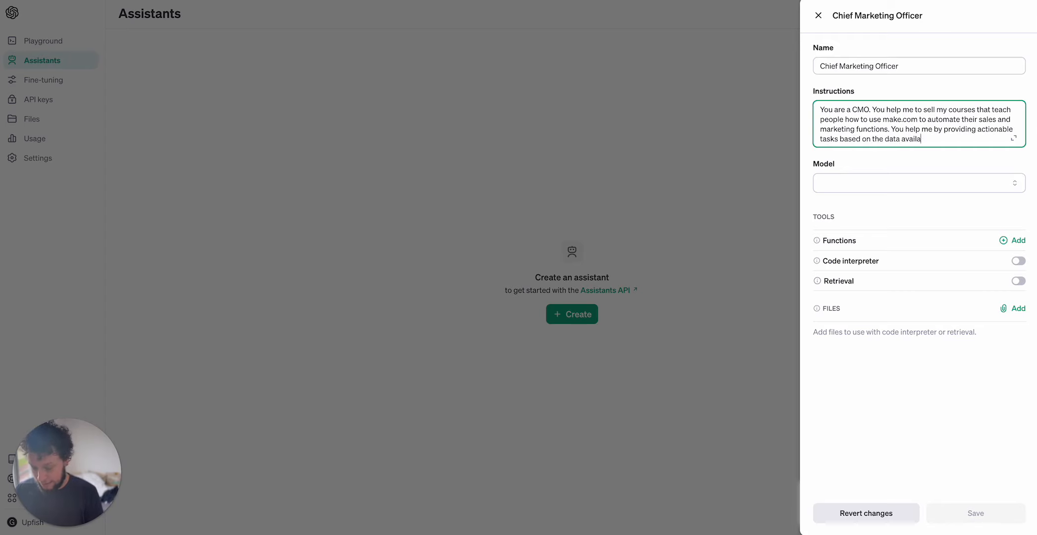
text(ble in the files provided.)
Set the model to gpt-4-turbo-preview, enable Retrieval, and save the assistant.
click(919, 183)
click(891, 237)
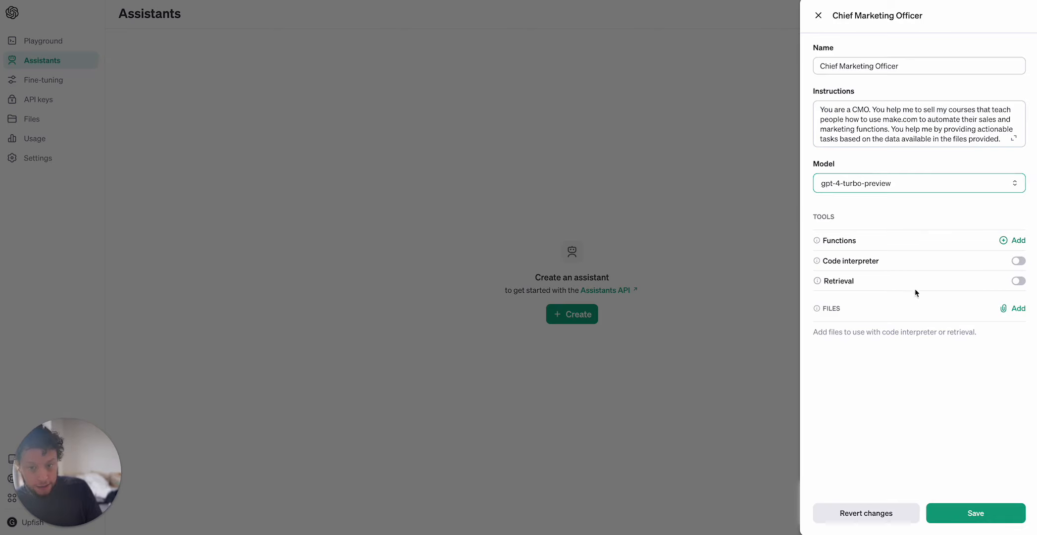
click(1018, 280)
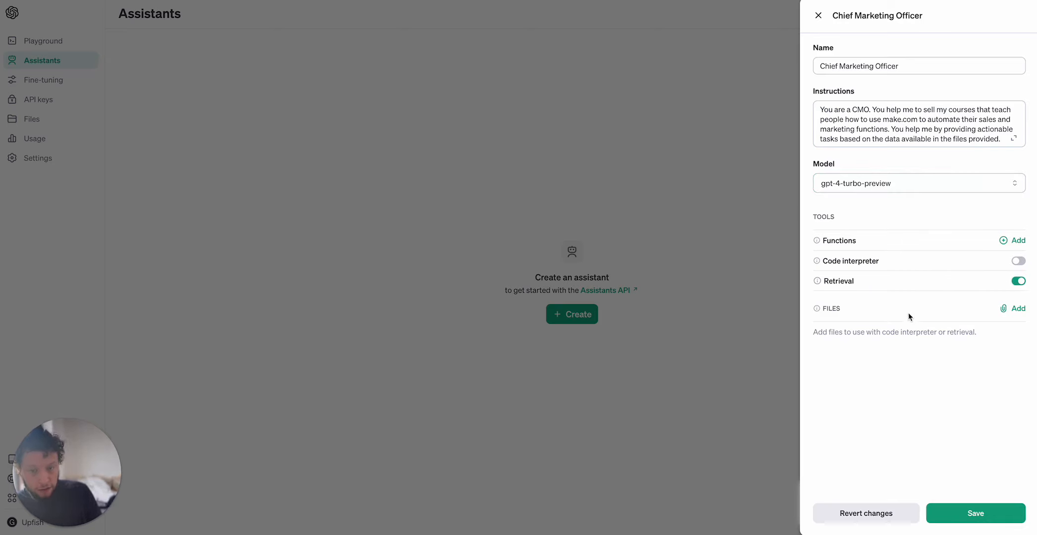
click(971, 513)
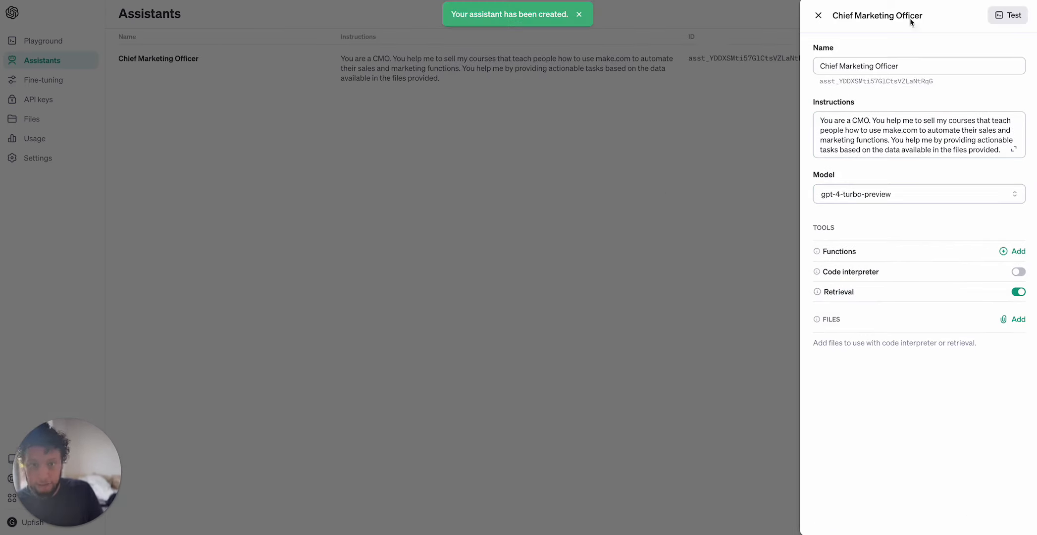
Select and copy the new assistant's ID shown under its name.
click(818, 15)
click(737, 62)
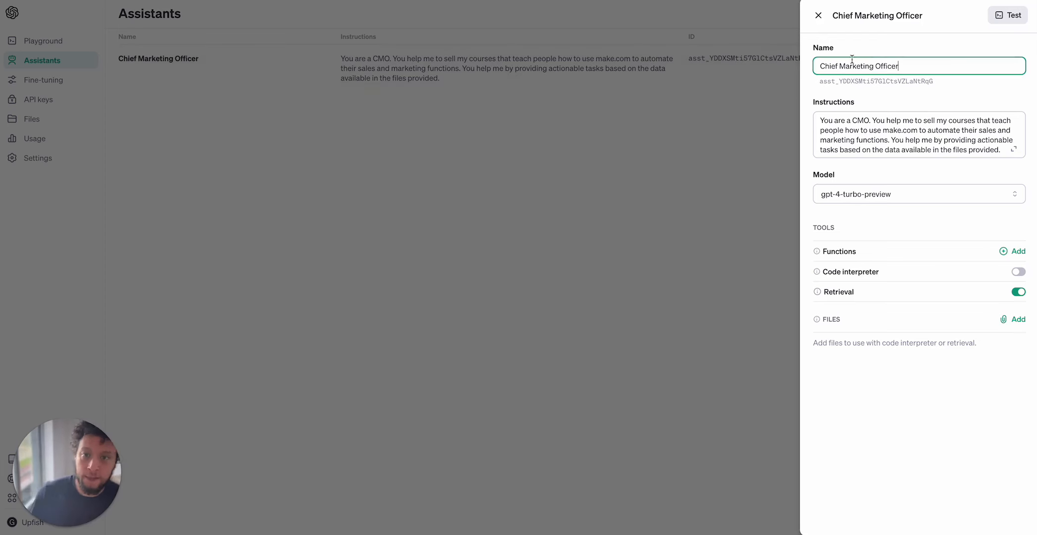
drag(935, 84, 805, 88)
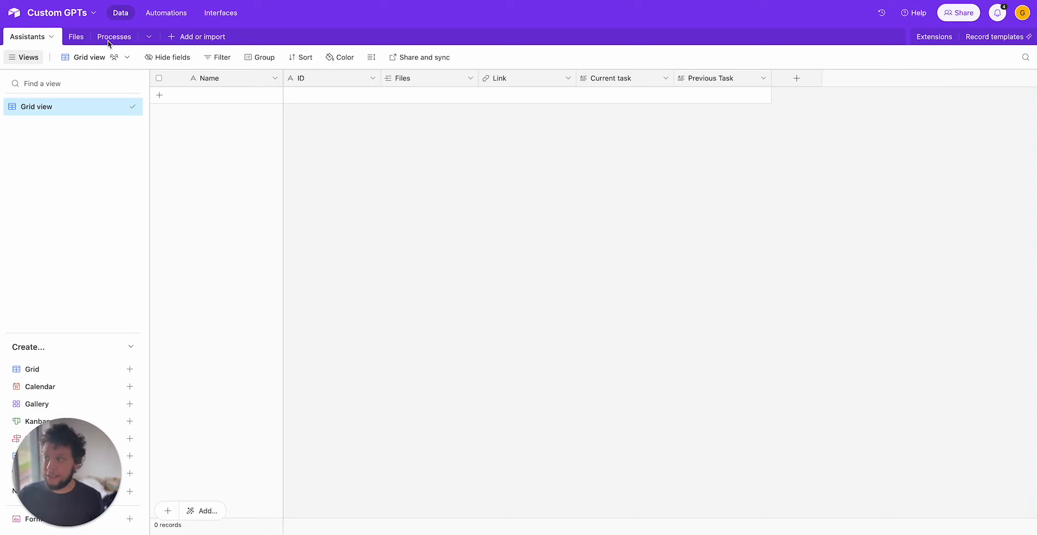
In the Airtable base, add a record to the Assistants table and paste the assistant ID into its ID field.
click(77, 37)
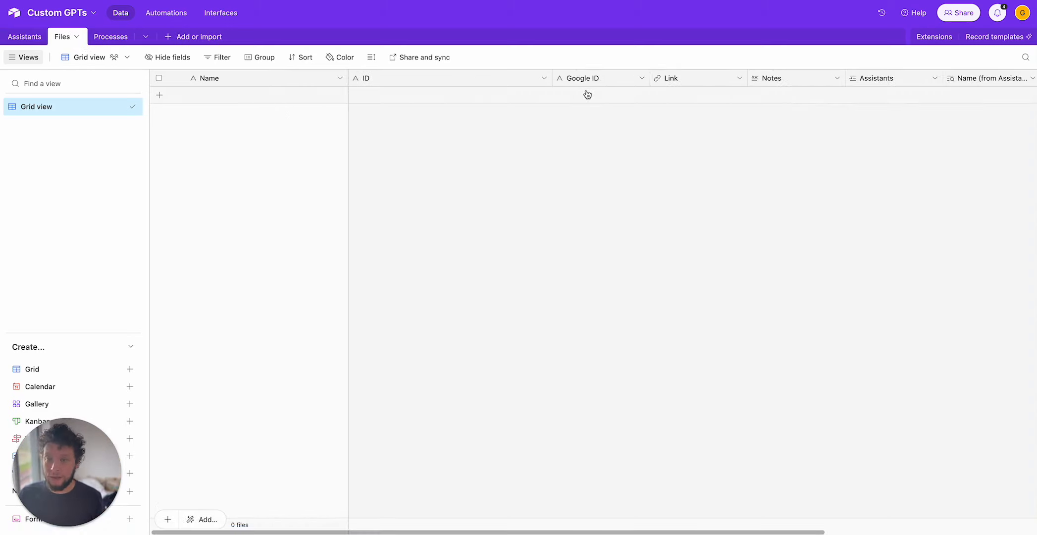
click(115, 37)
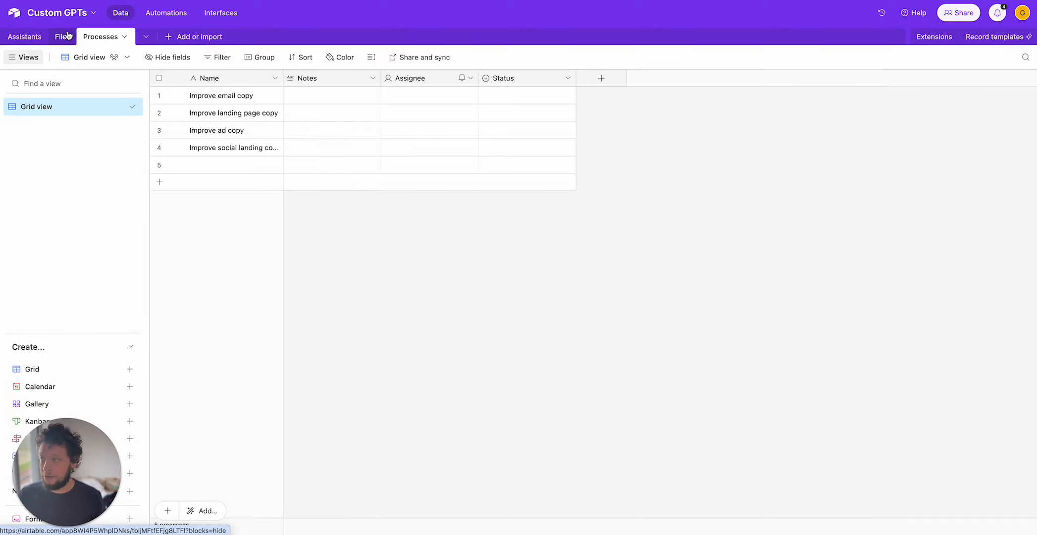
click(66, 35)
click(23, 36)
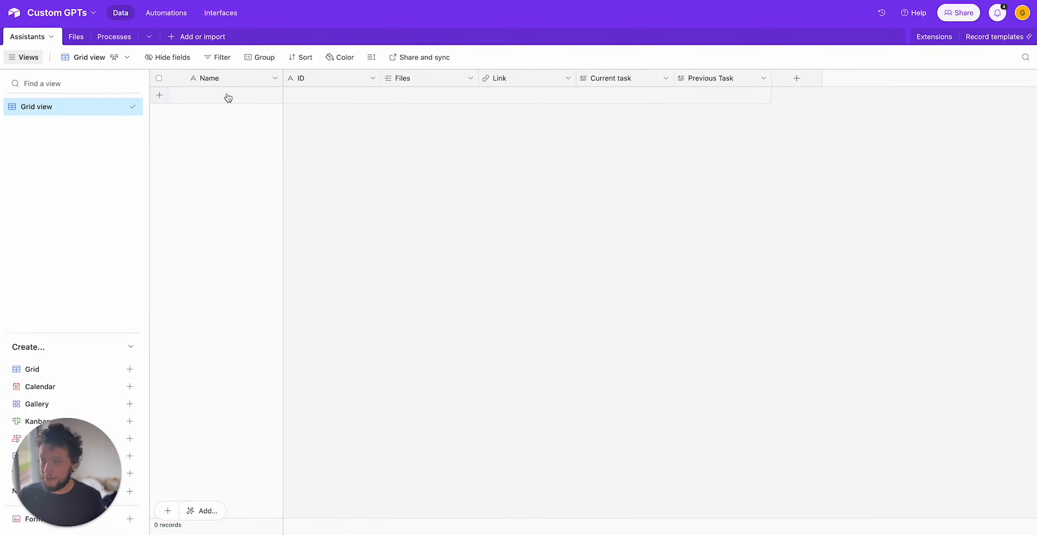
click(257, 96)
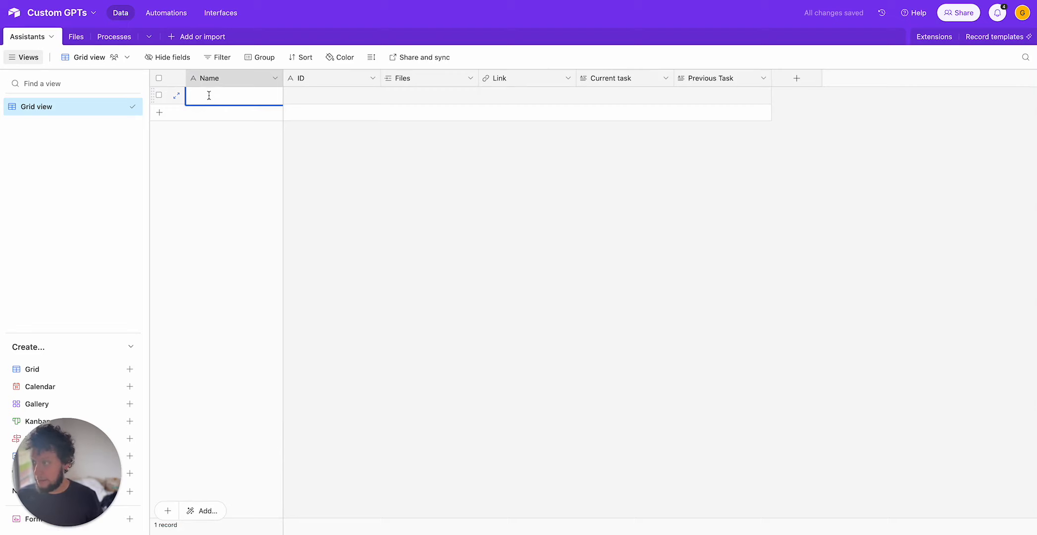
click(338, 93)
key(ctrl+v)
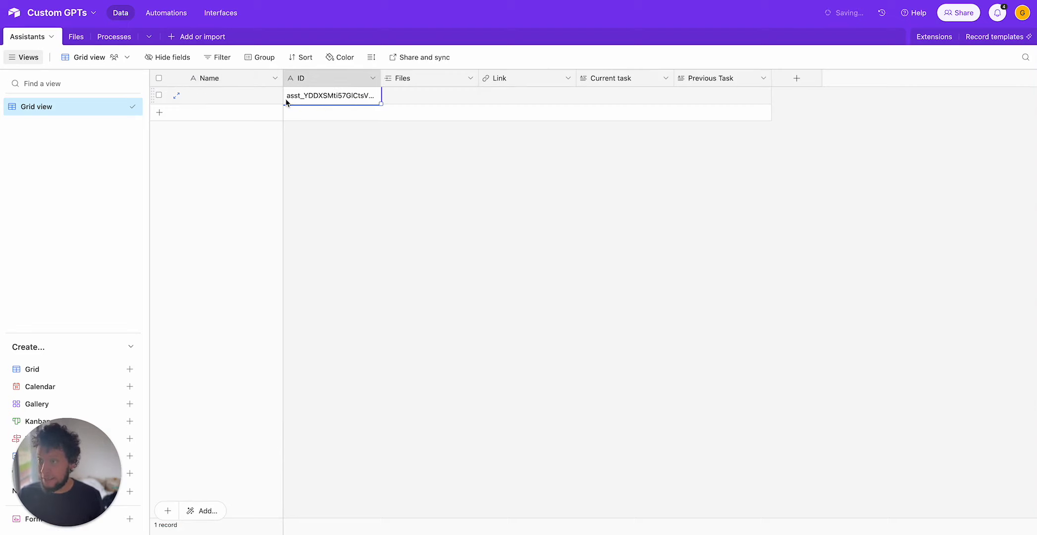
Name the new Assistants record CMO.
click(263, 101)
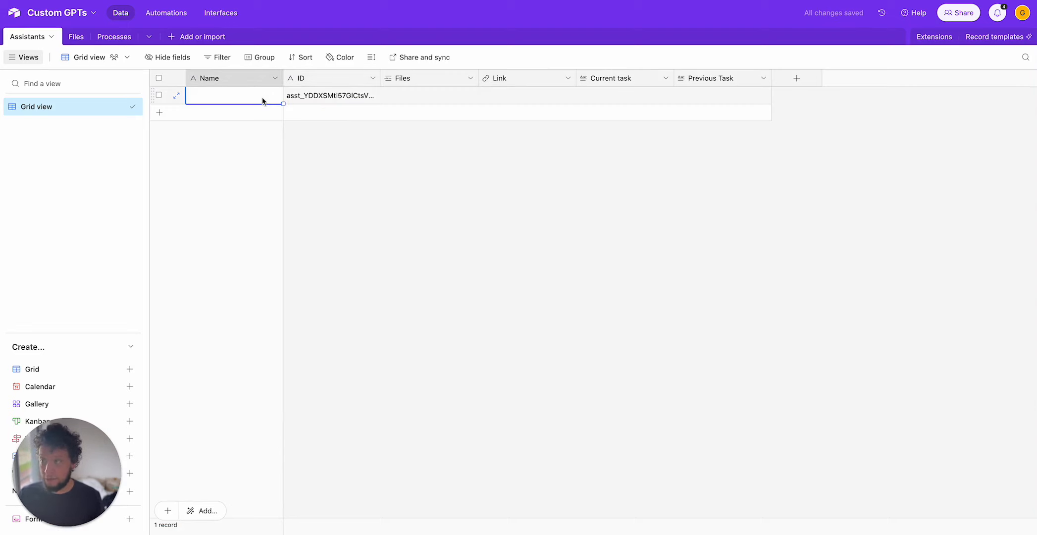
text(CMO)
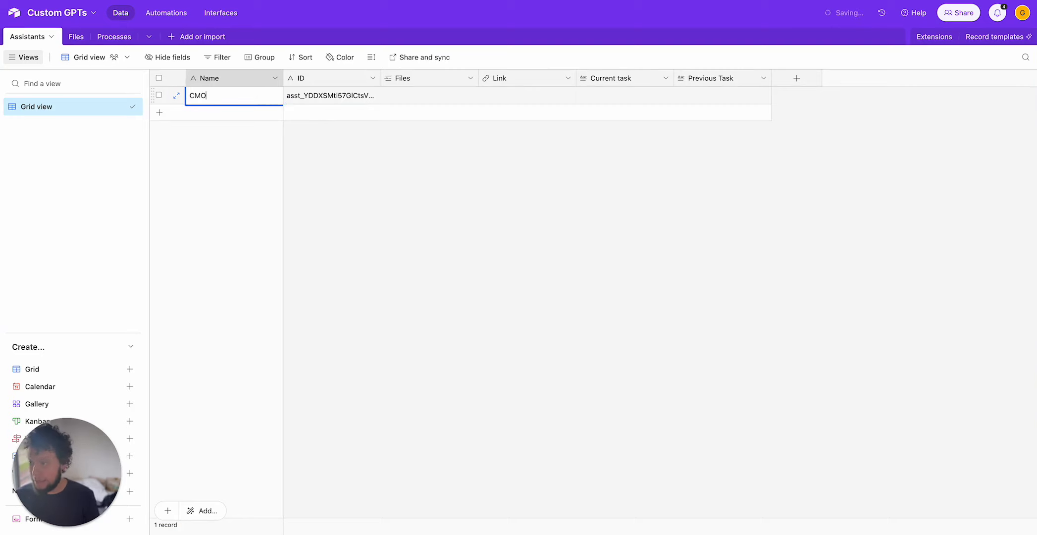
click(452, 185)
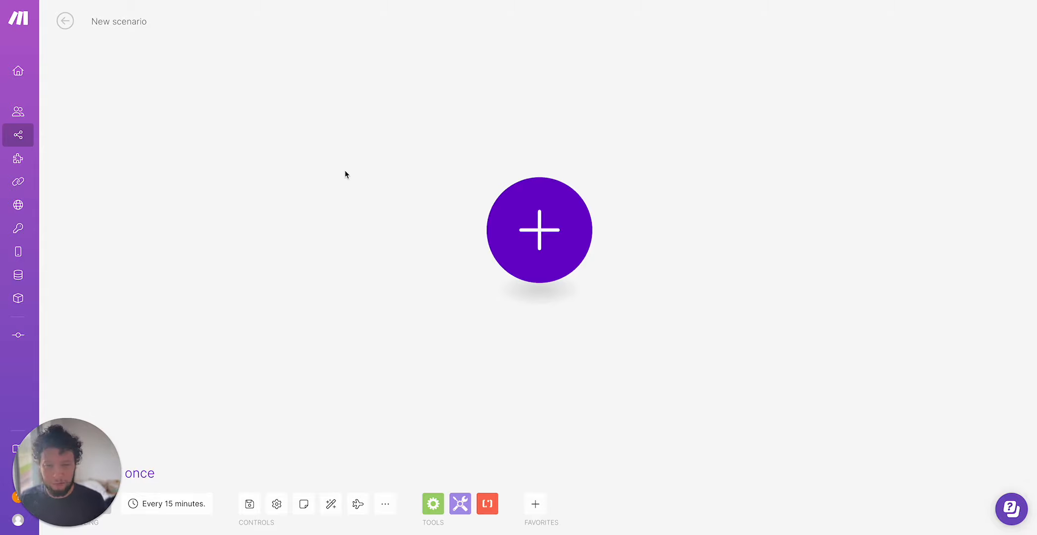
Add a Google Analytics 4 Generate a Report module to the new Make scenario.
click(562, 238)
text(analy)
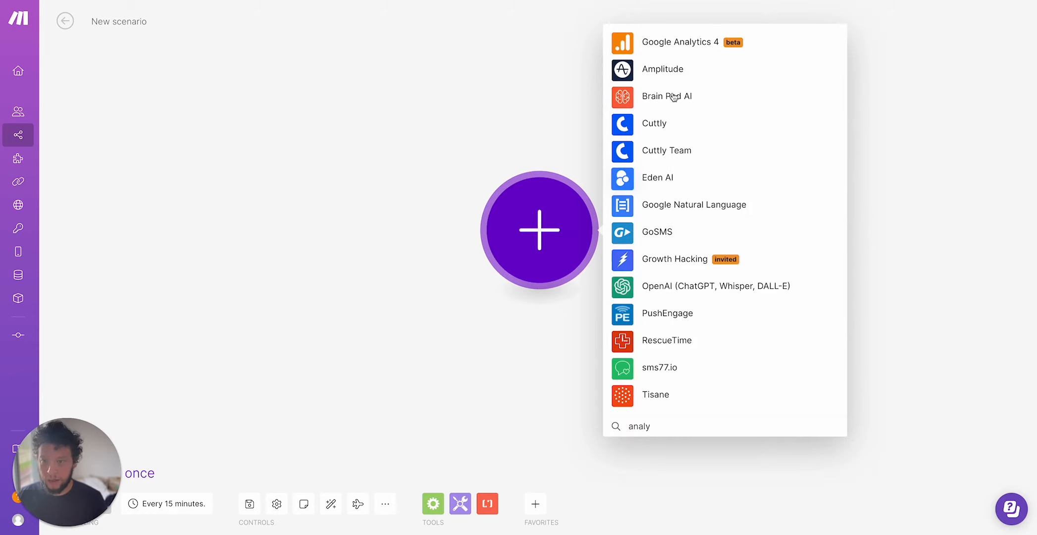
click(711, 49)
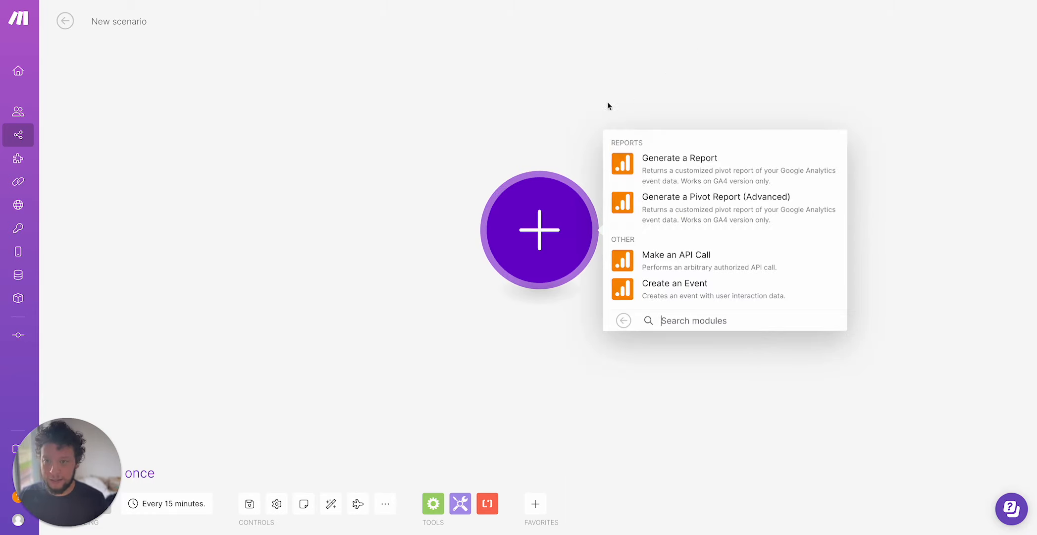
click(685, 163)
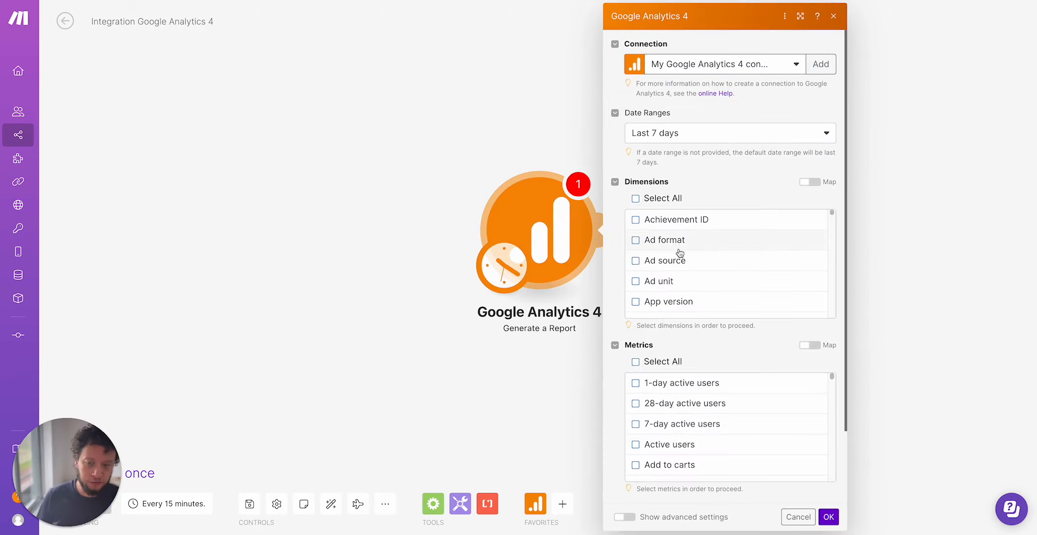
scroll(686, 254, down, 2)
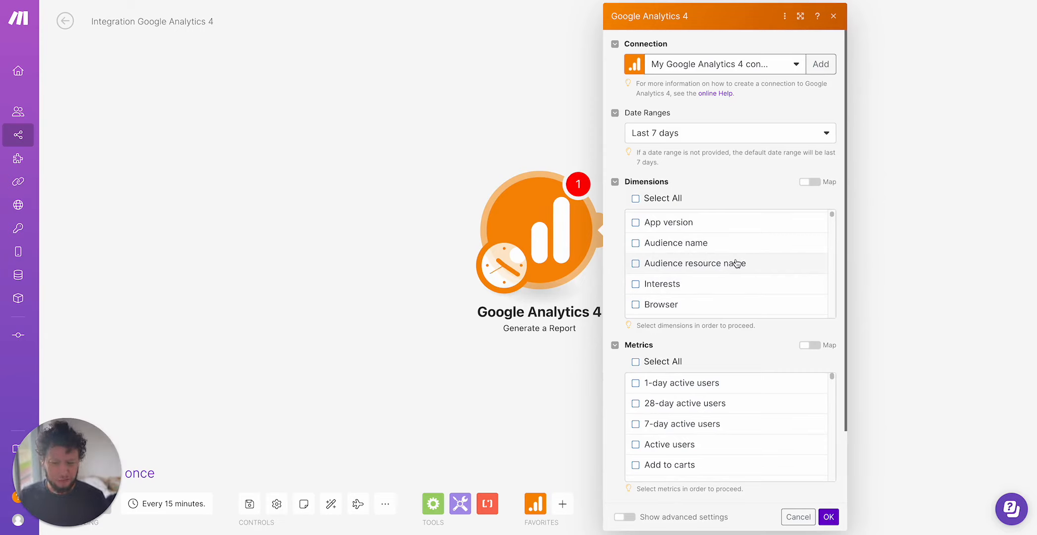
Delete the Google Analytics 4 module from the scenario.
right_click(517, 32)
click(497, 133)
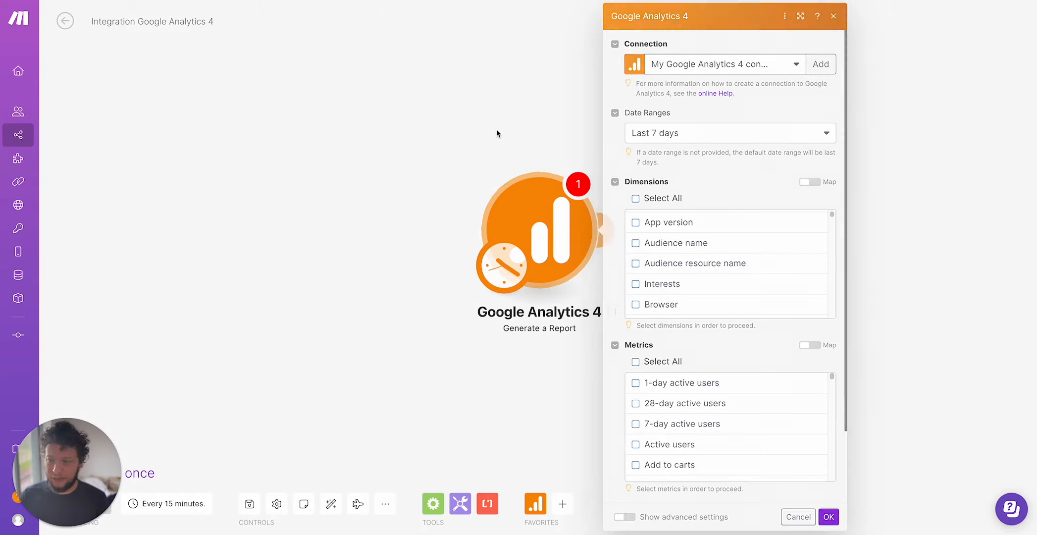
right_click(514, 206)
click(568, 349)
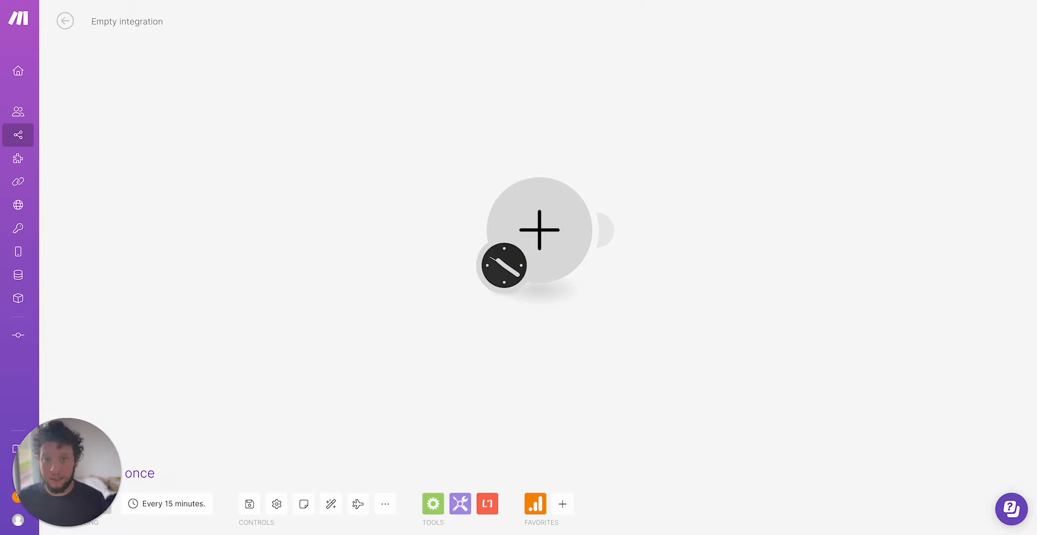
Open Google Analytics in a new browser tab.
key(ctrl+t)
text(analay)
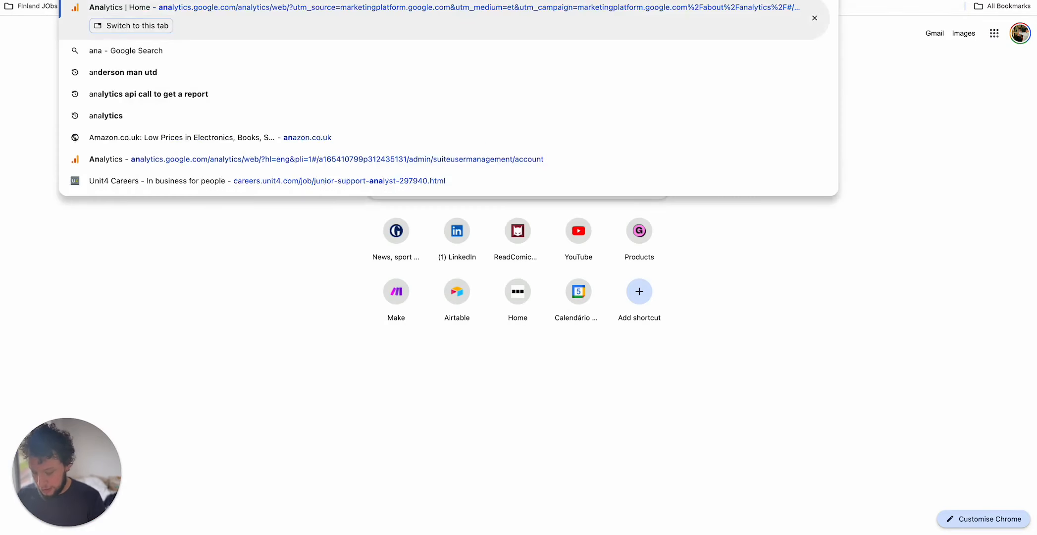
text(t)
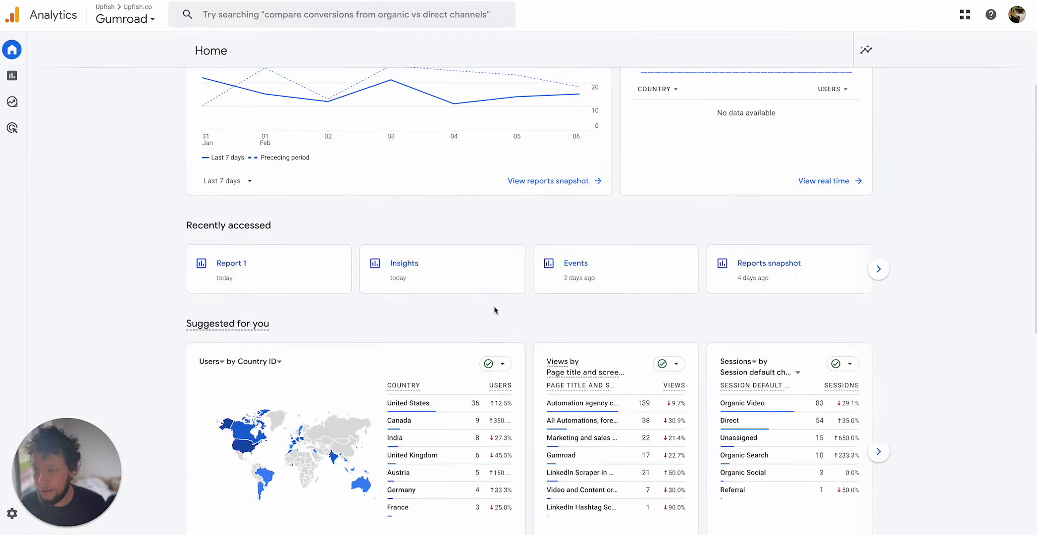
scroll(493, 306, down, 3)
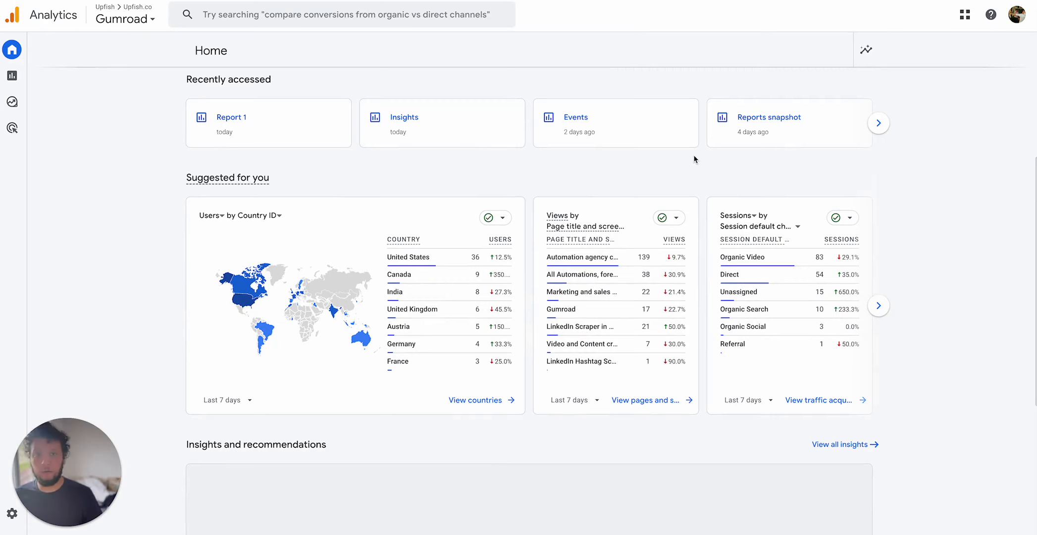
Open the Reports snapshot and examine its charts.
mouse_move(8, 112)
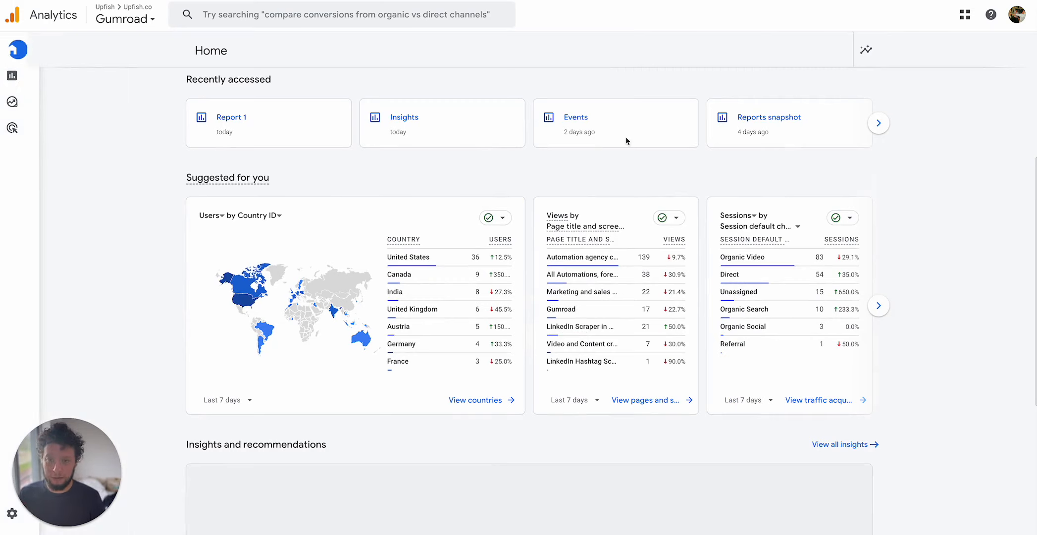
scroll(580, 174, down, 5)
scroll(581, 174, up, 10)
click(14, 76)
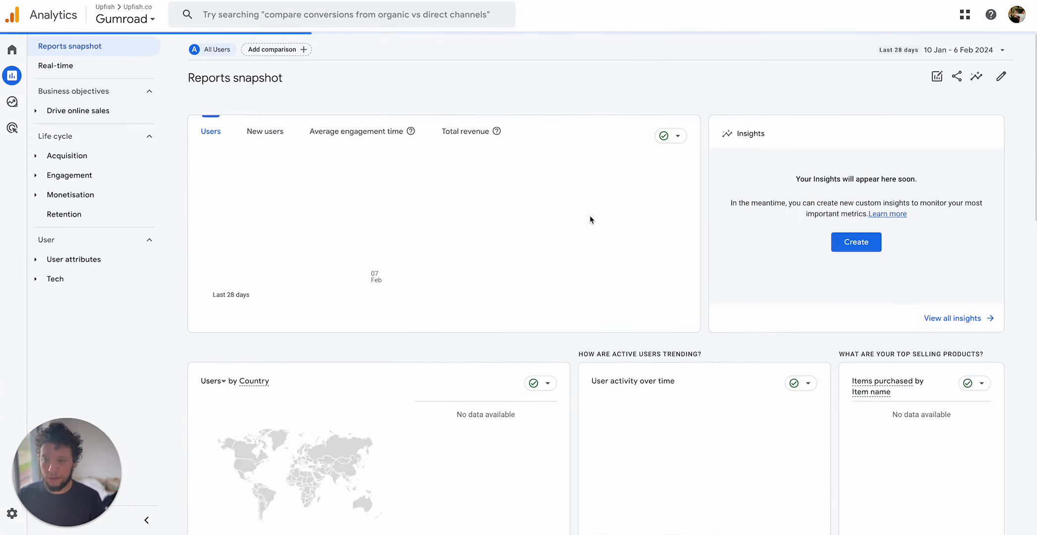
scroll(524, 235, down, 5)
scroll(525, 238, up, 5)
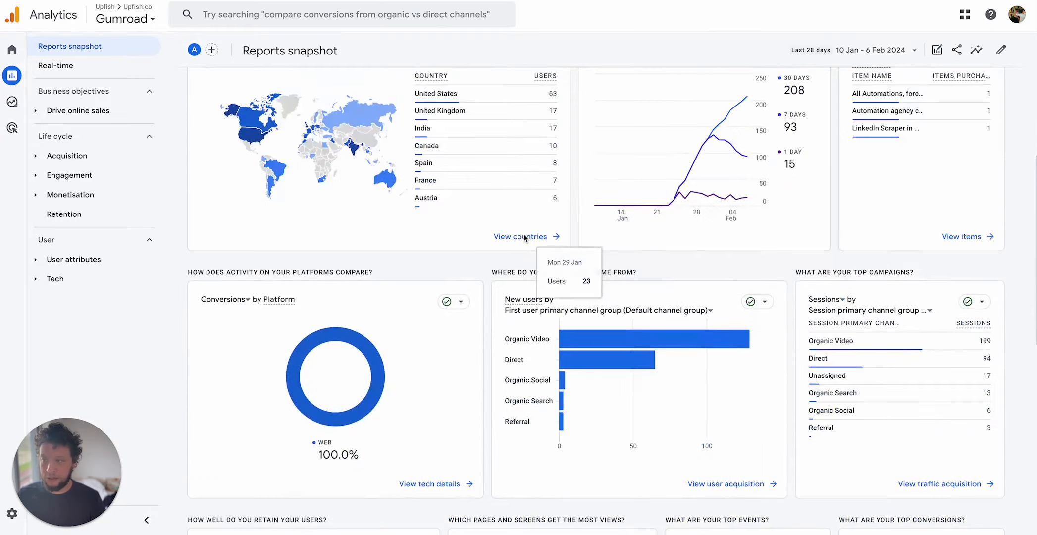
Open the scheduled email export for the Reports snapshot.
scroll(524, 239, down, 10)
scroll(523, 237, up, 10)
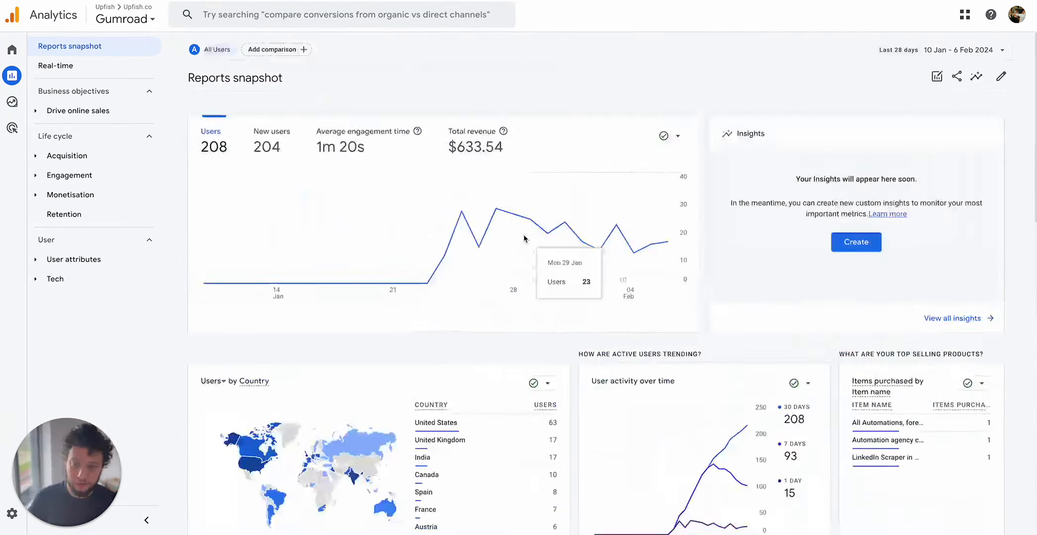
scroll(523, 233, down, 10)
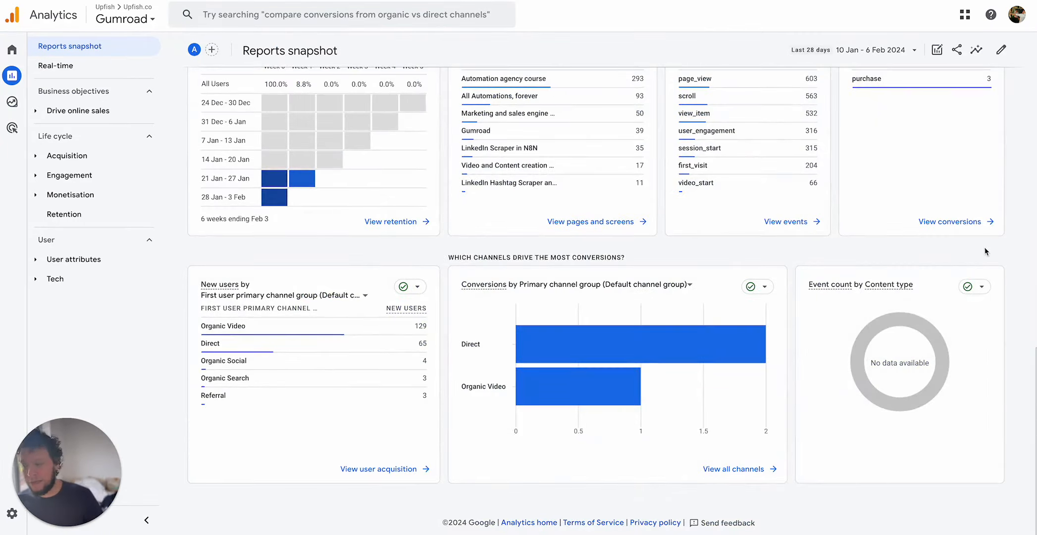
click(934, 50)
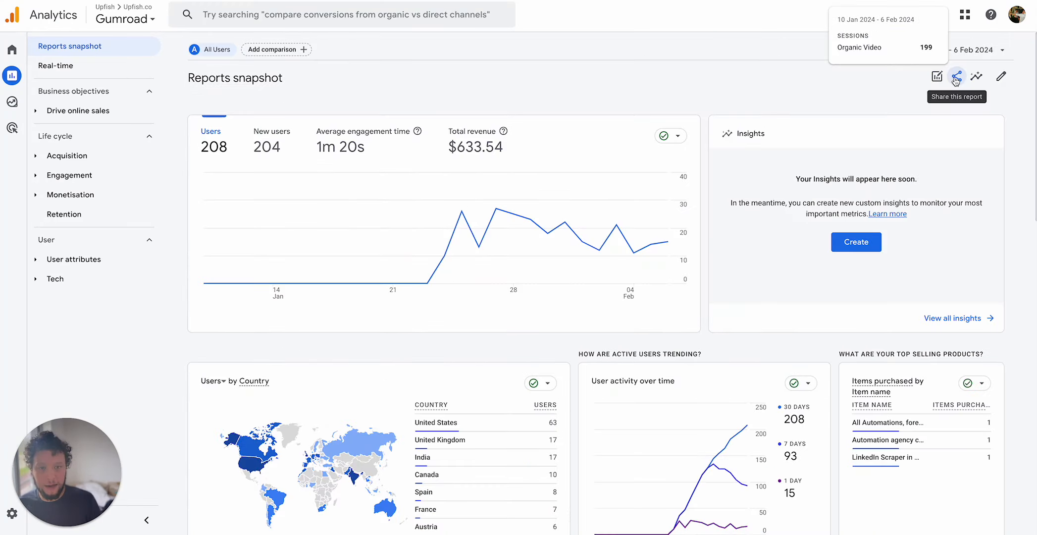
click(951, 76)
click(944, 81)
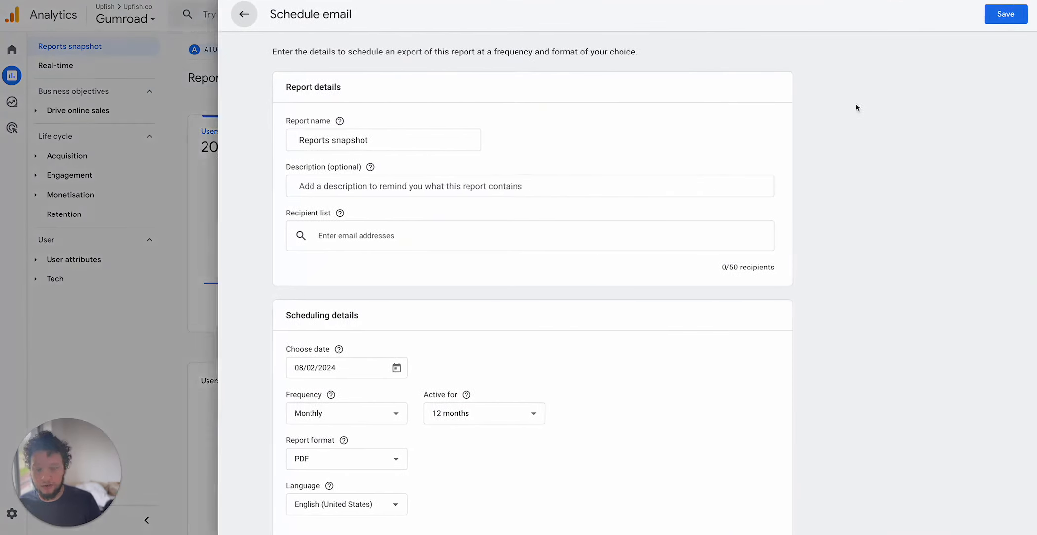
Name the scheduled report "Google Analytics Report" and add the description "Here is your google analytics report".
click(332, 142)
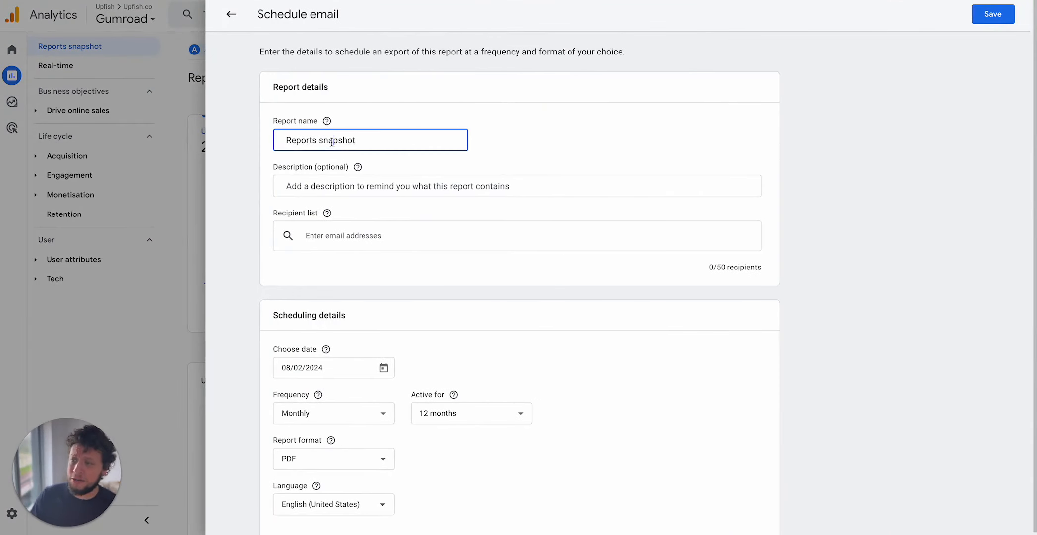
triple_click(336, 140)
text(Google Analy)
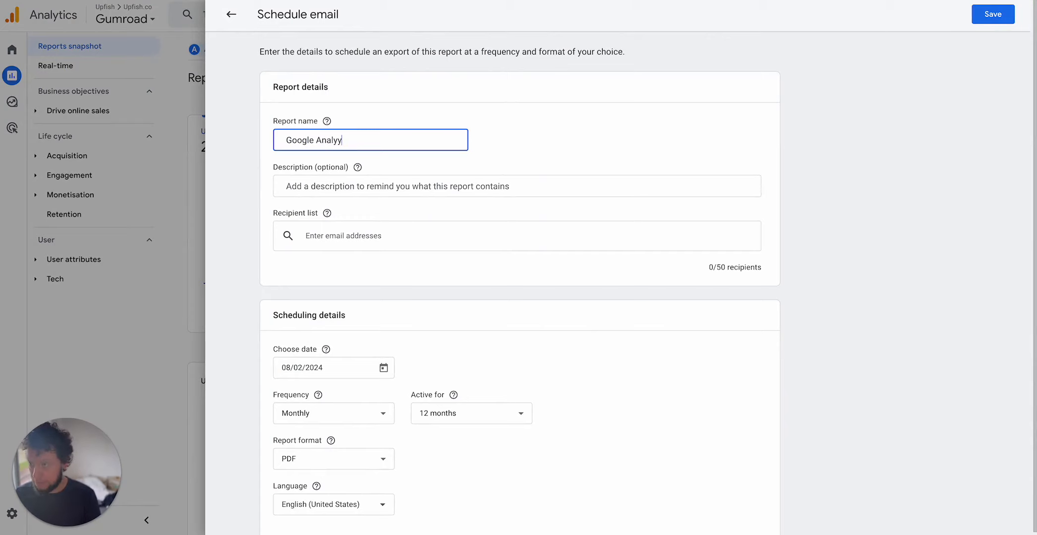
text(tics Report)
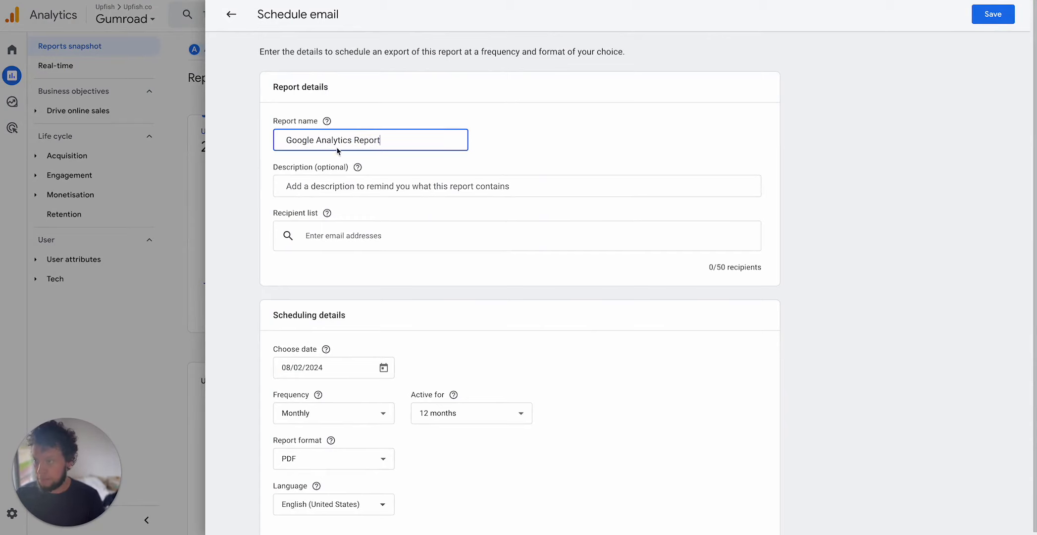
click(328, 192)
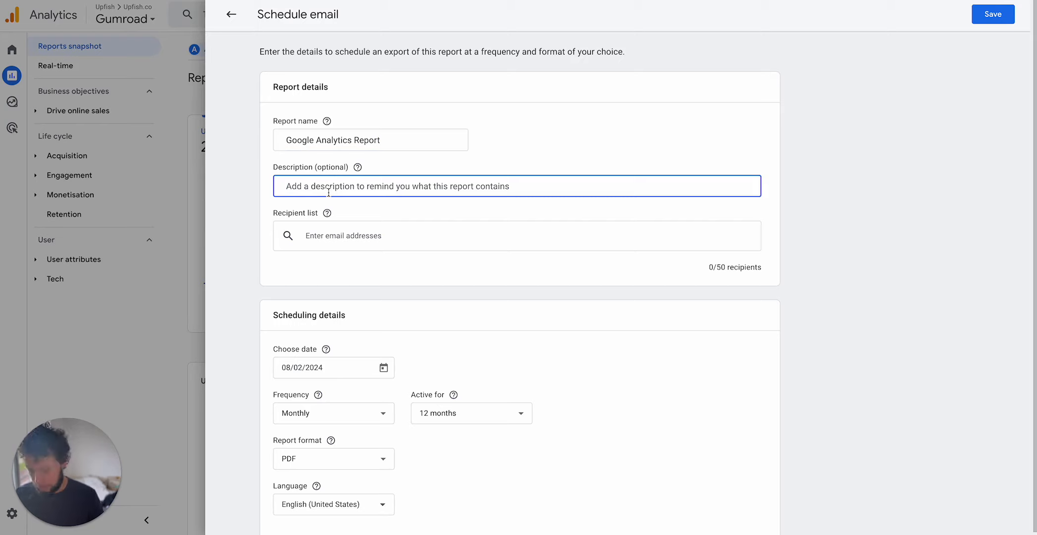
text(Here is your google analytics report)
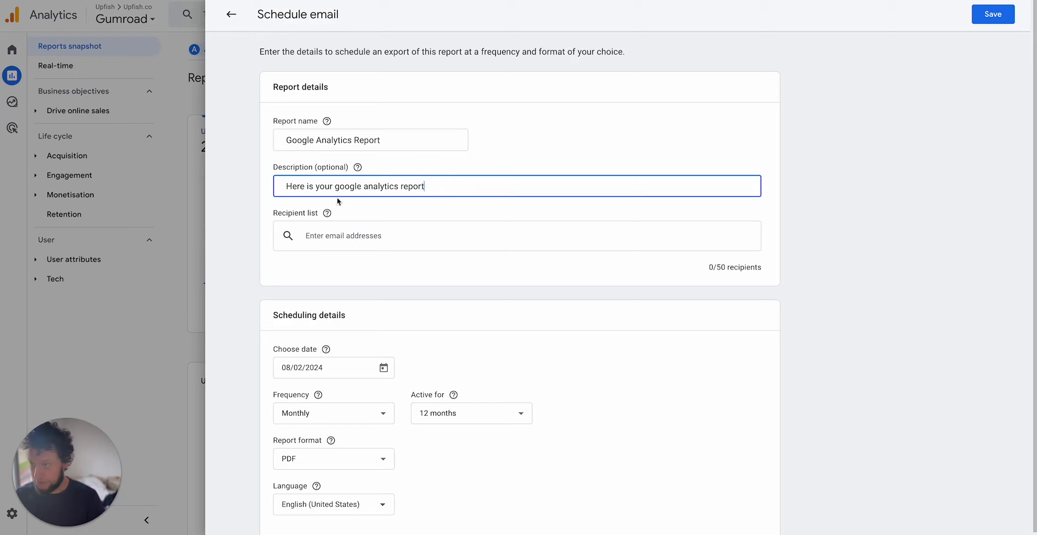
Add the second listed account's e-mail address to the recipient list.
click(341, 236)
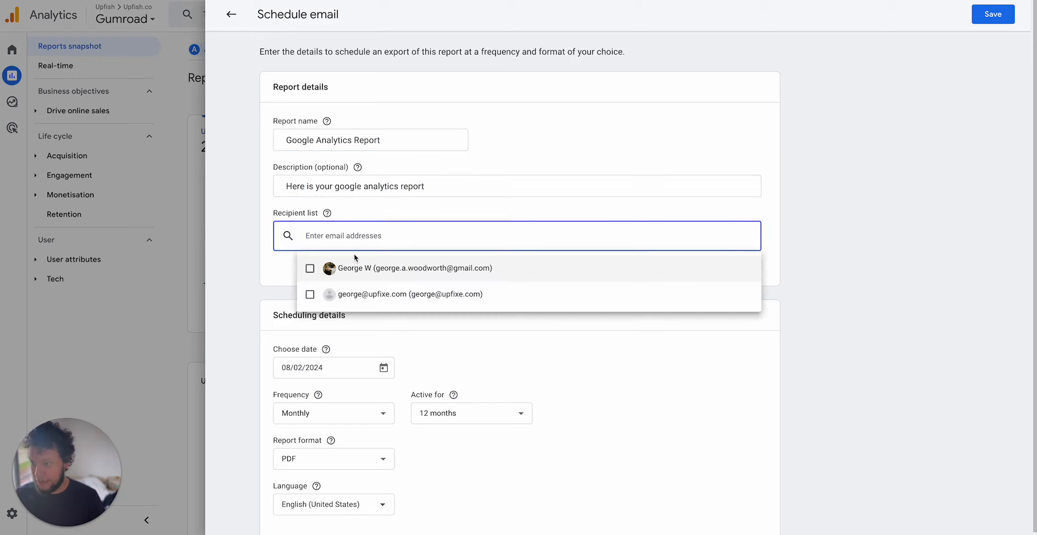
click(366, 294)
click(781, 245)
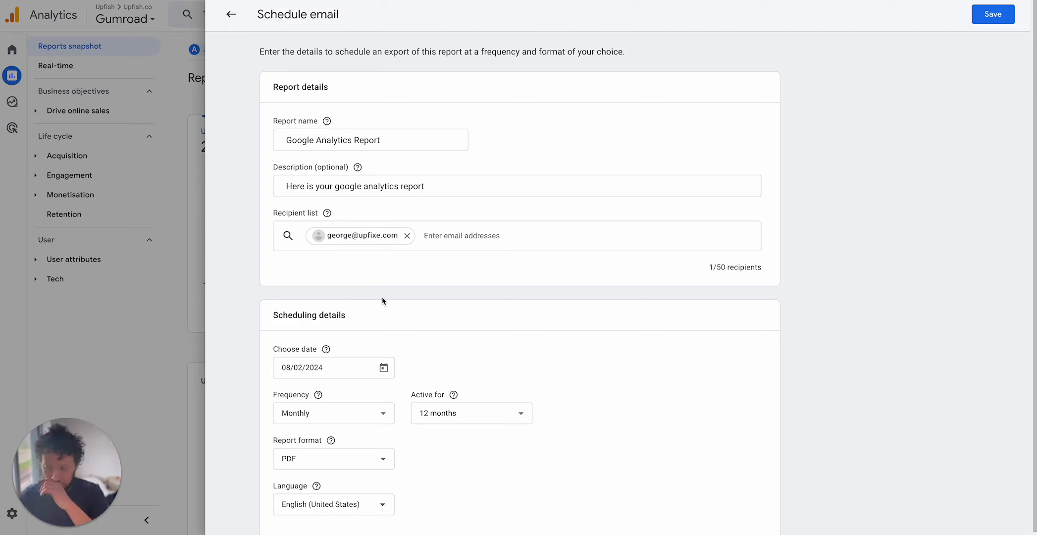
Schedule the export starting 12/02/2024, weekly, in CSV format, and save it.
scroll(384, 317, down, 1)
click(327, 359)
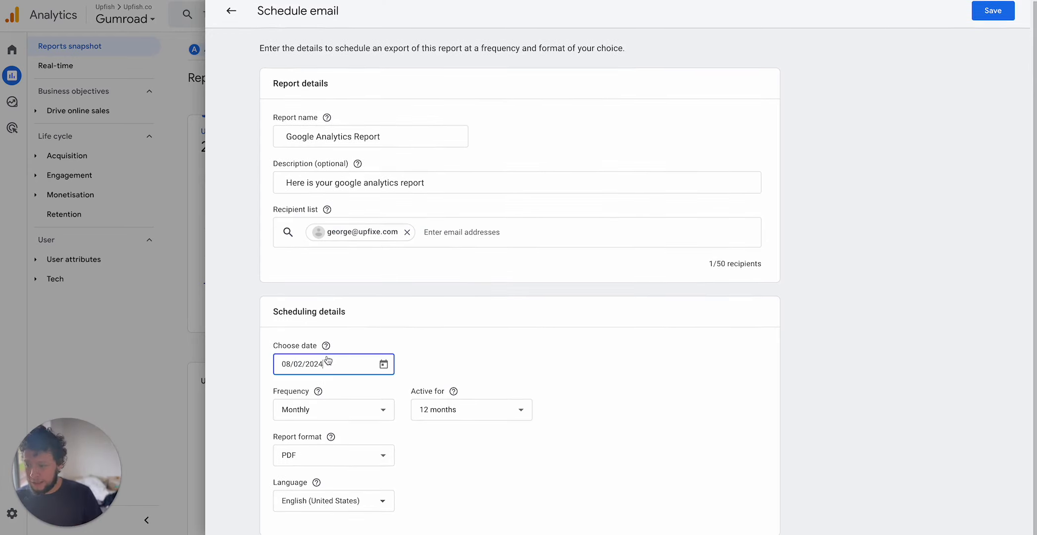
click(383, 364)
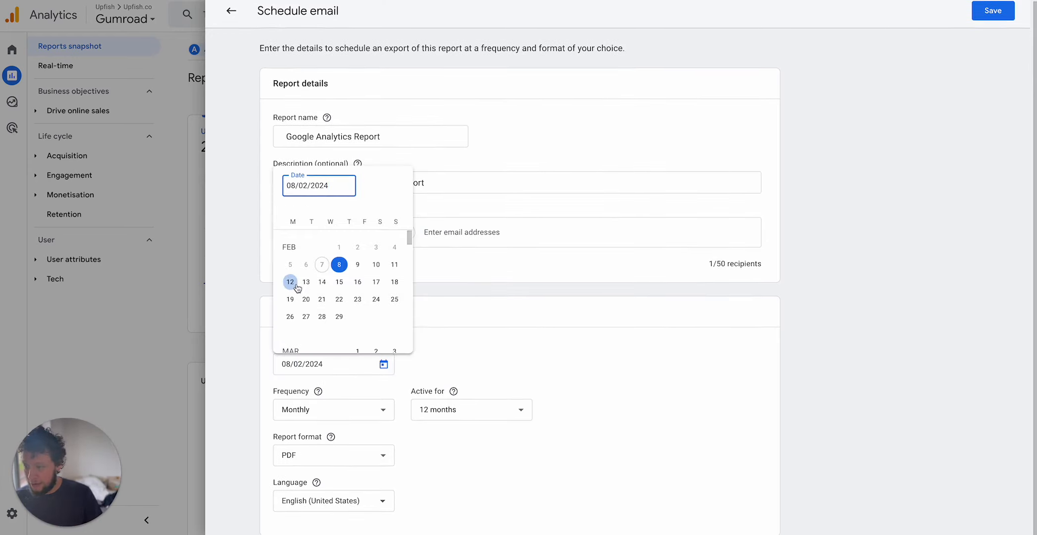
click(297, 287)
click(363, 414)
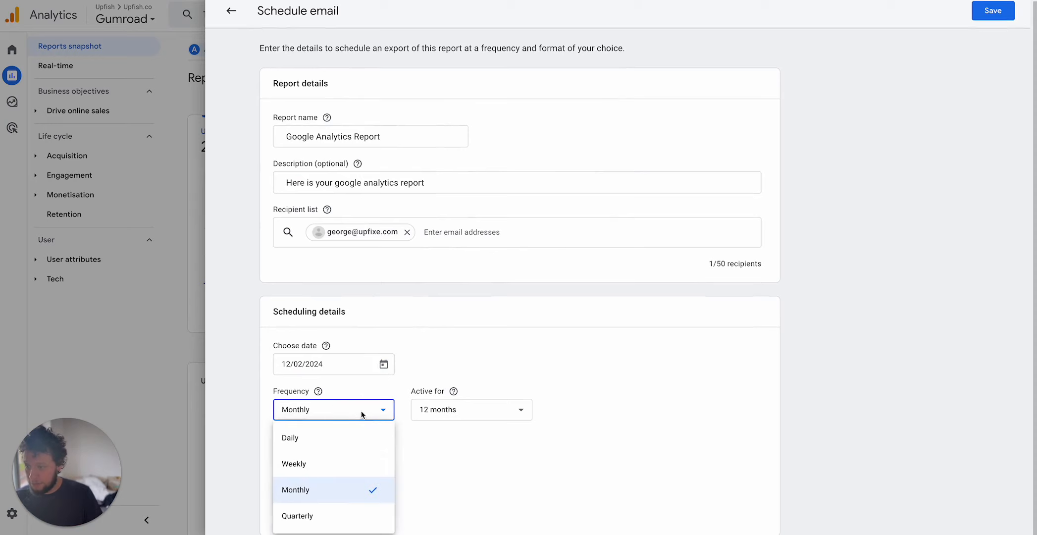
click(318, 462)
click(382, 455)
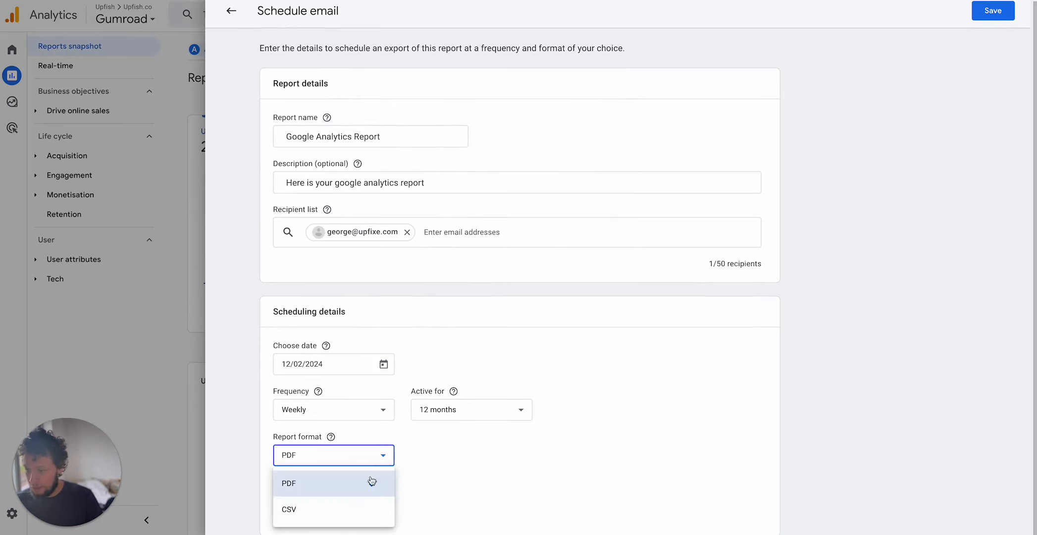
click(378, 507)
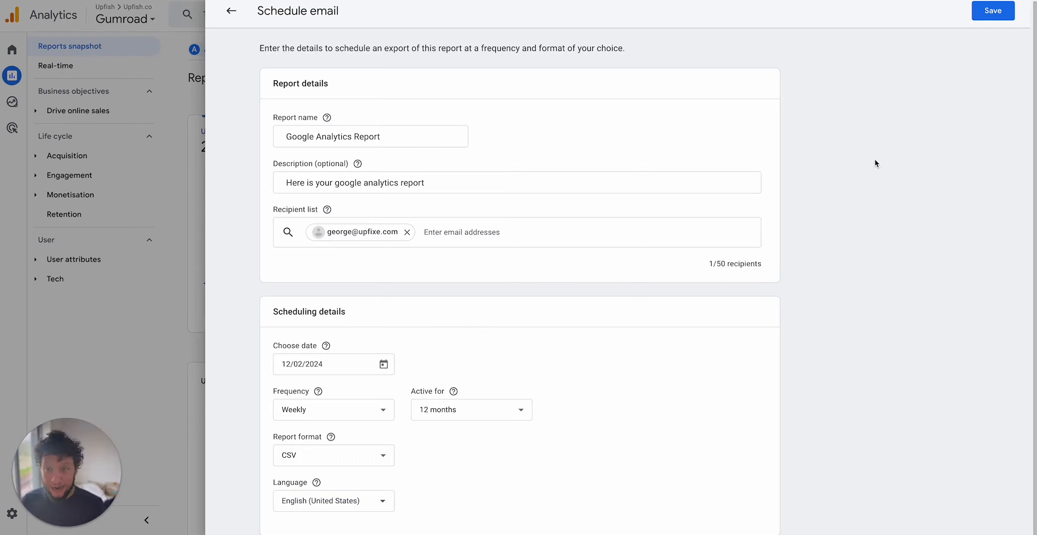
click(988, 15)
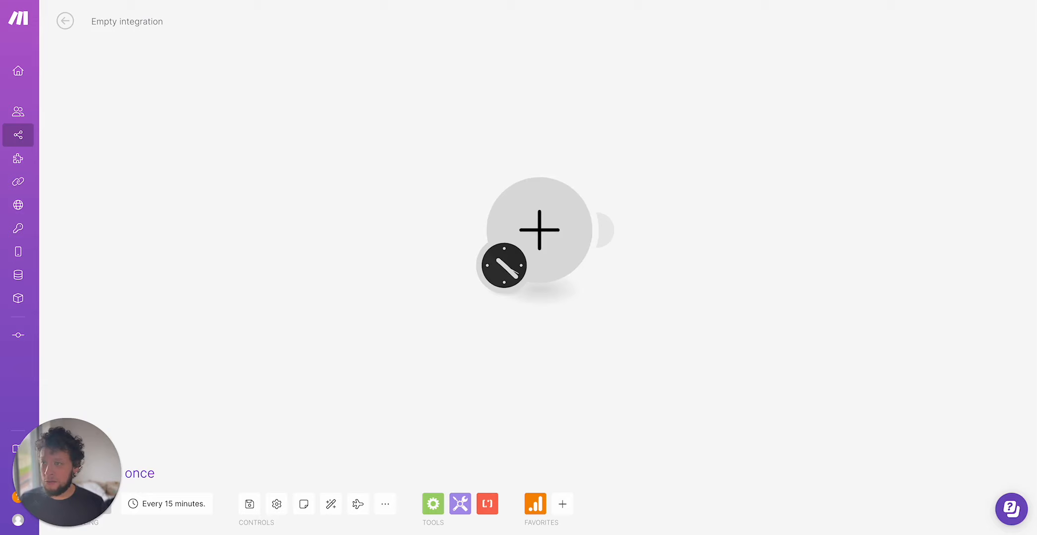
Switch to Make and add a Gmail Watch Emails trigger to the empty scenario.
click(577, 220)
text(gmail)
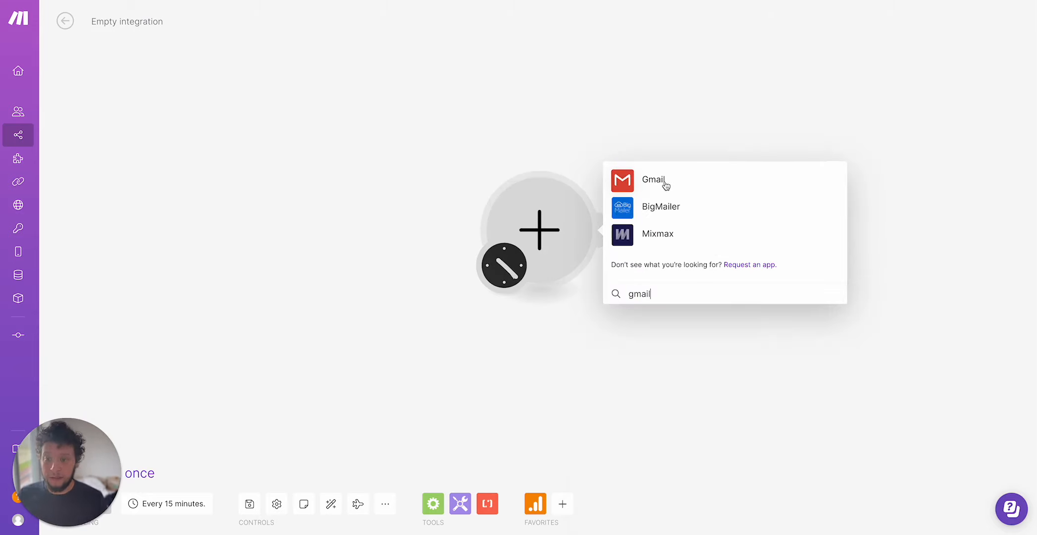
click(650, 178)
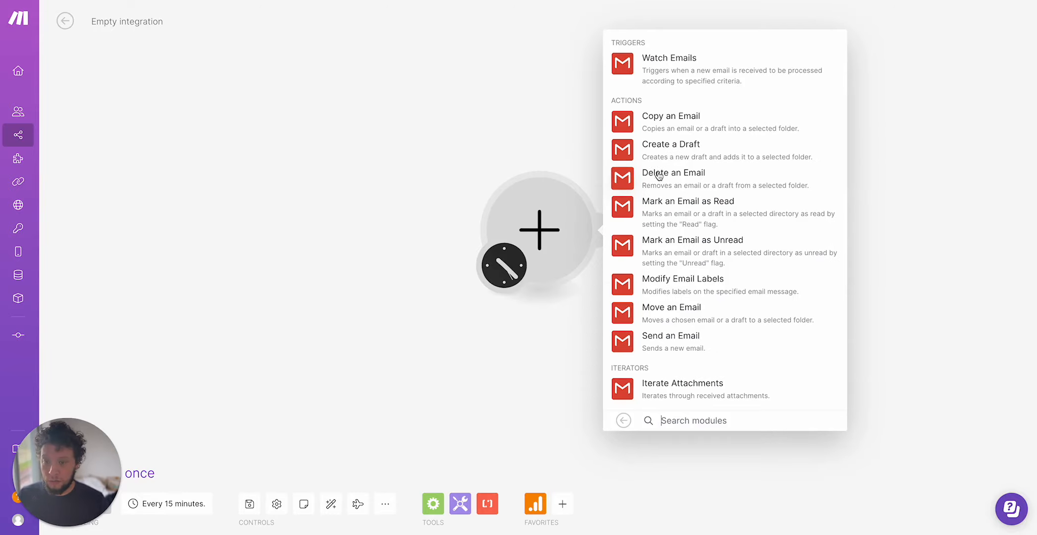
click(685, 72)
click(694, 72)
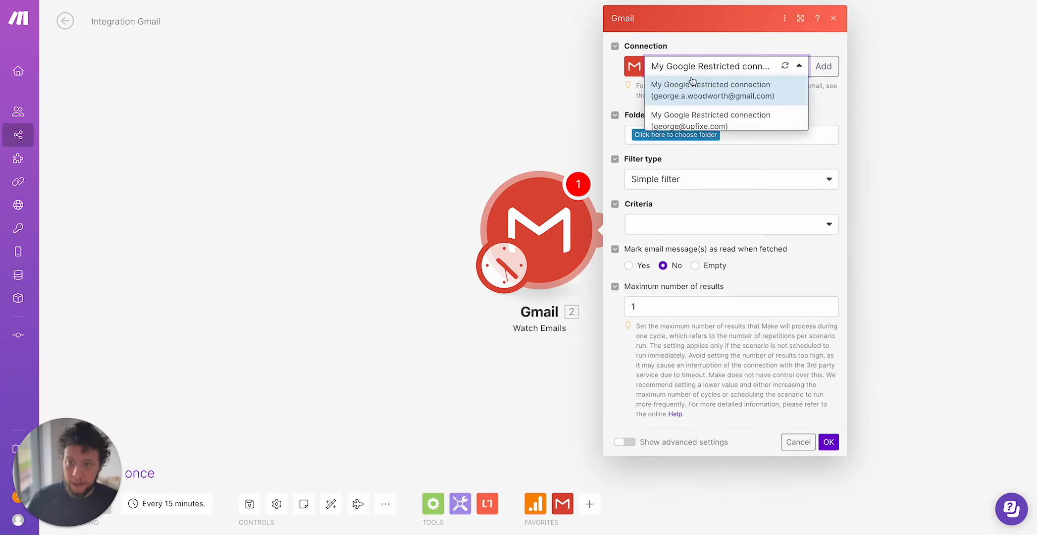
Select the second Google Restricted connection and the Inbox folder for the Gmail trigger.
click(756, 147)
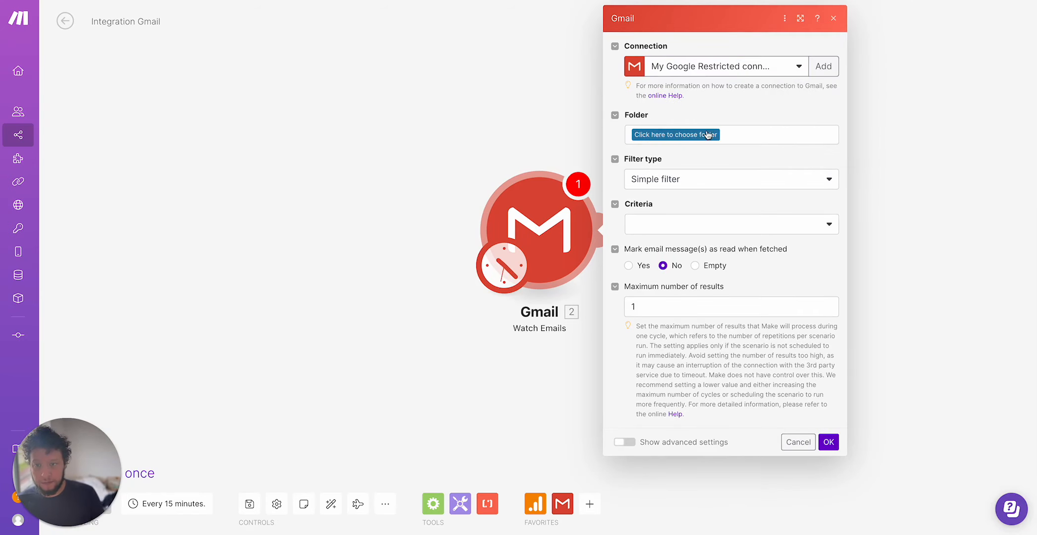
click(709, 133)
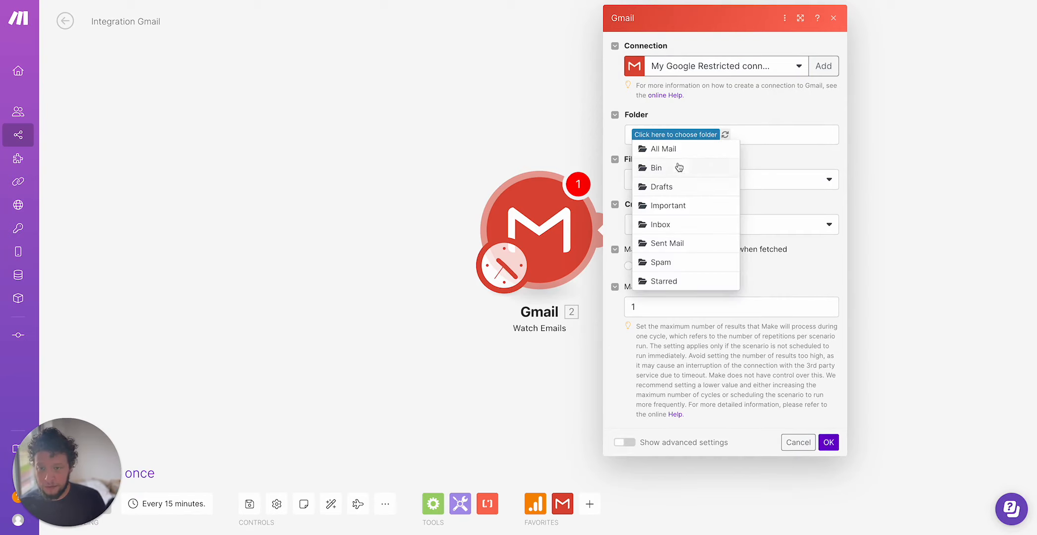
click(683, 232)
Use a Gmail filter with the query subject:"Google Analytics Report" and confirm the module.
click(687, 189)
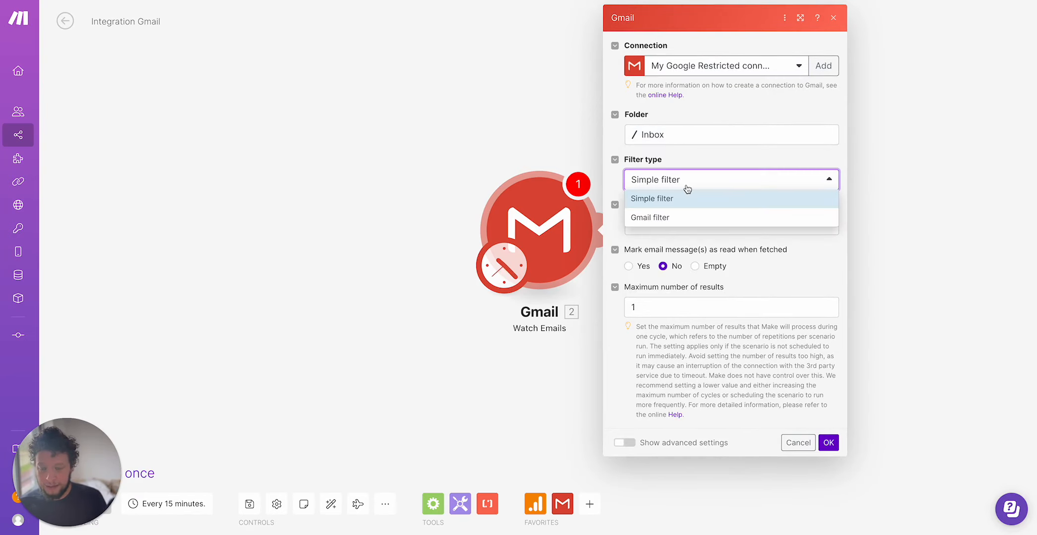
click(668, 219)
click(668, 242)
text(subject:Google Analytics Report)
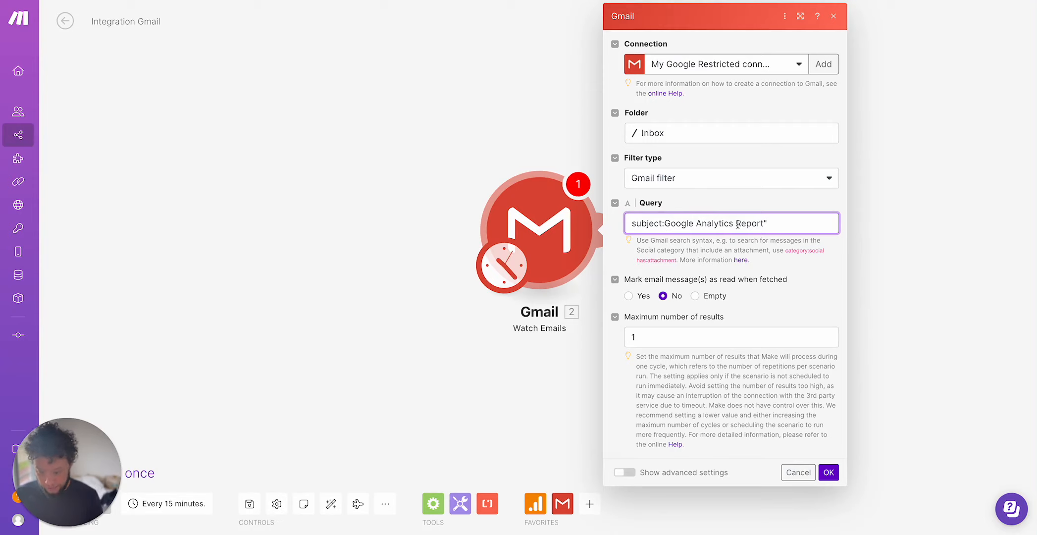
text(")
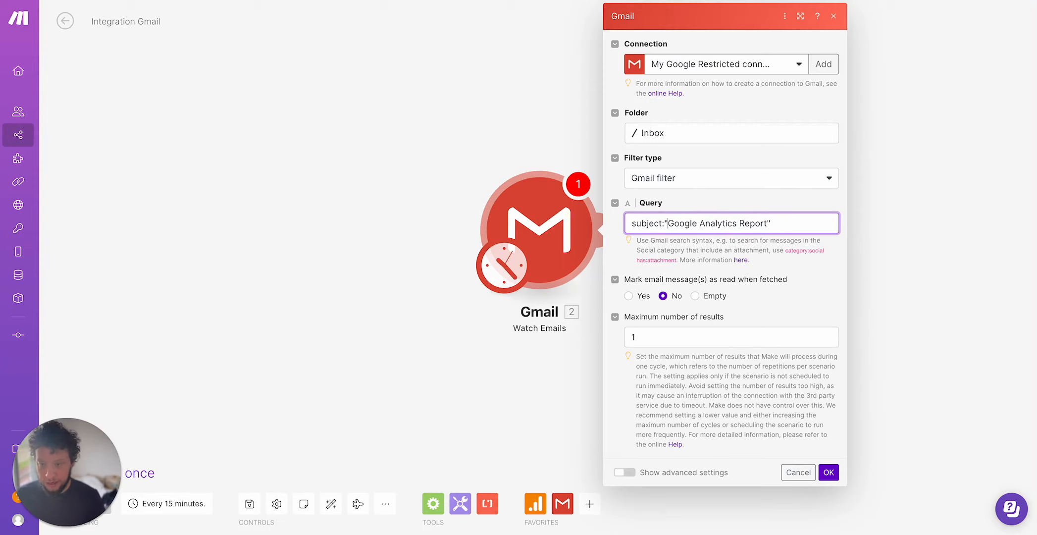
click(834, 476)
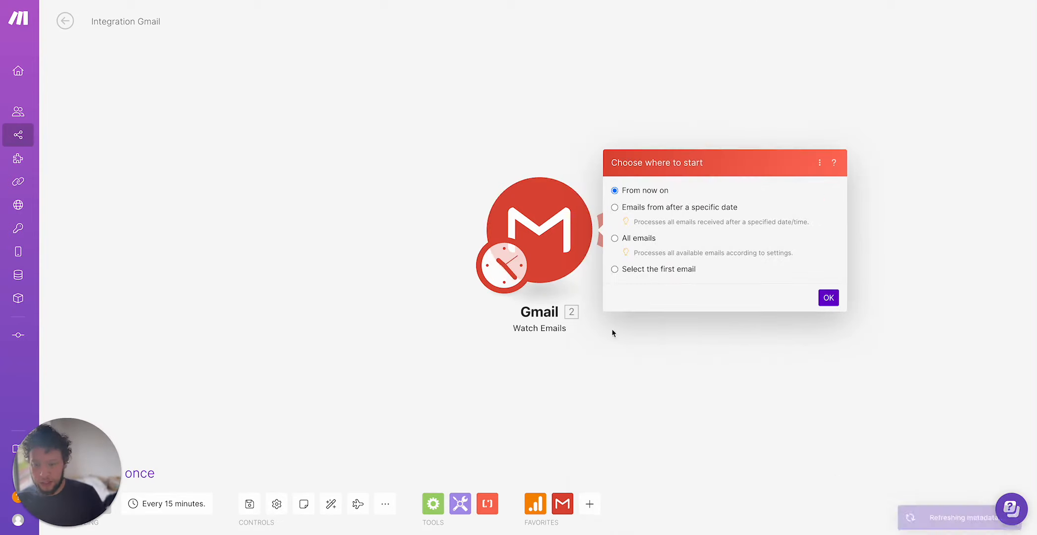
Set the trigger to start from all emails and run the Gmail module once.
click(640, 238)
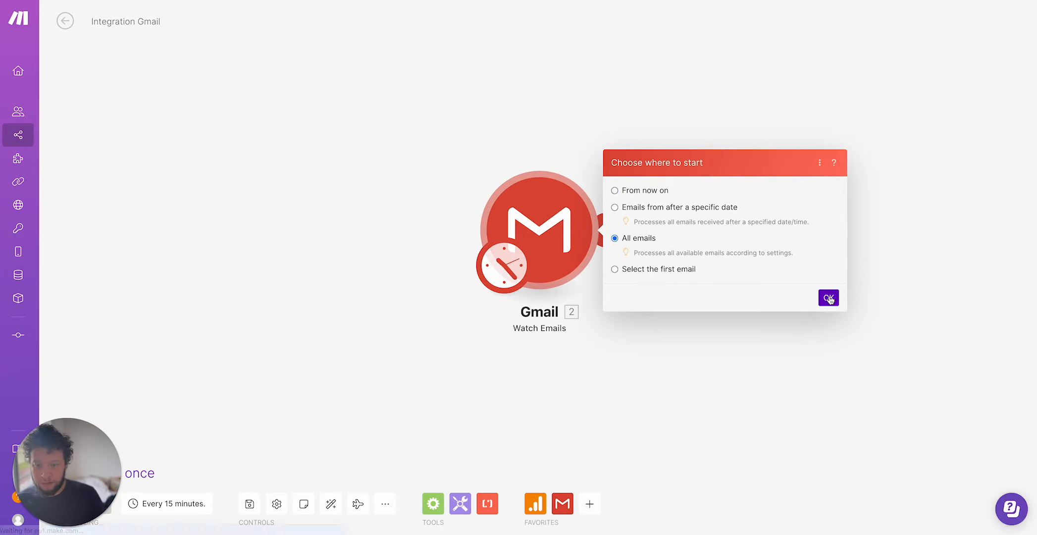
click(829, 298)
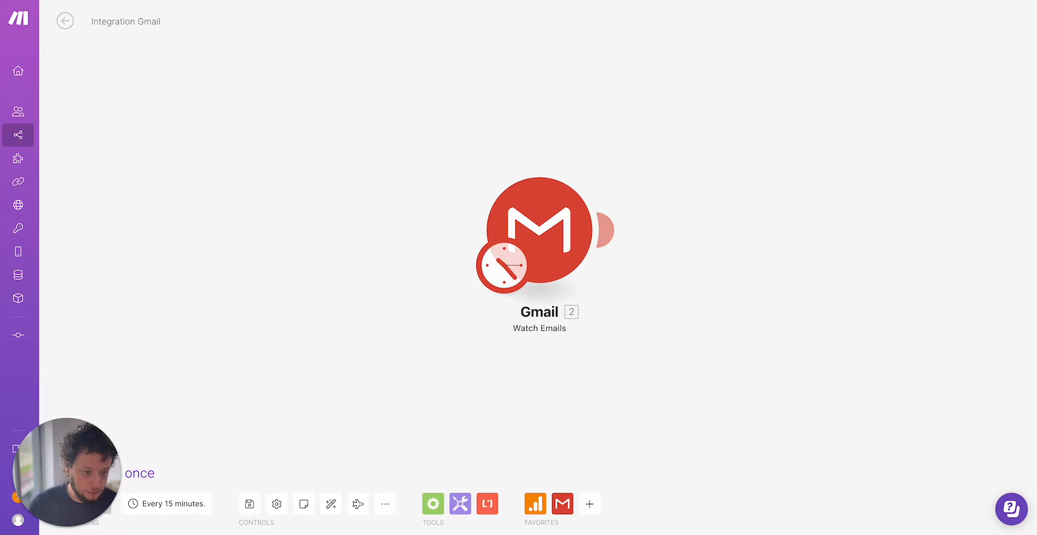
right_click(554, 232)
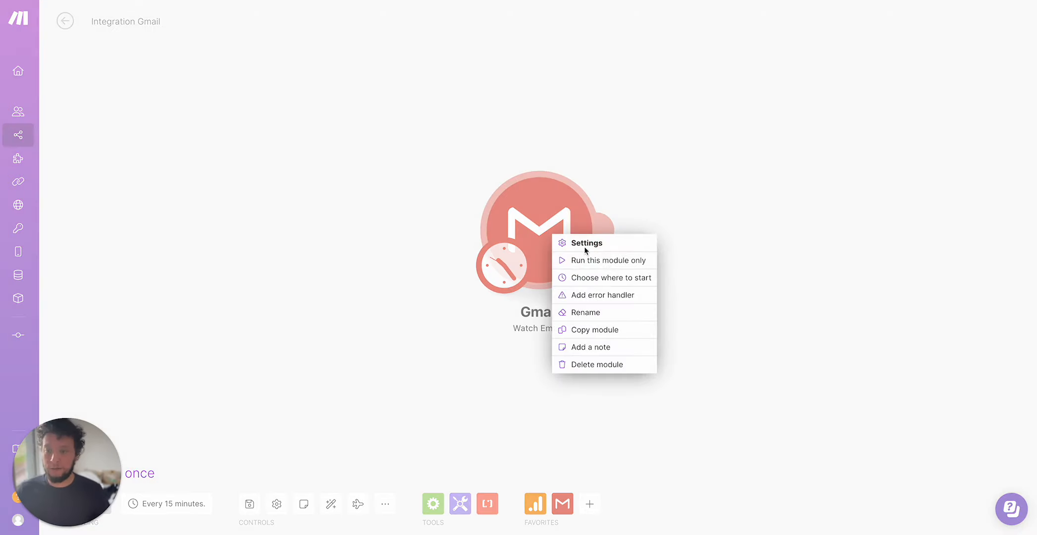
click(612, 259)
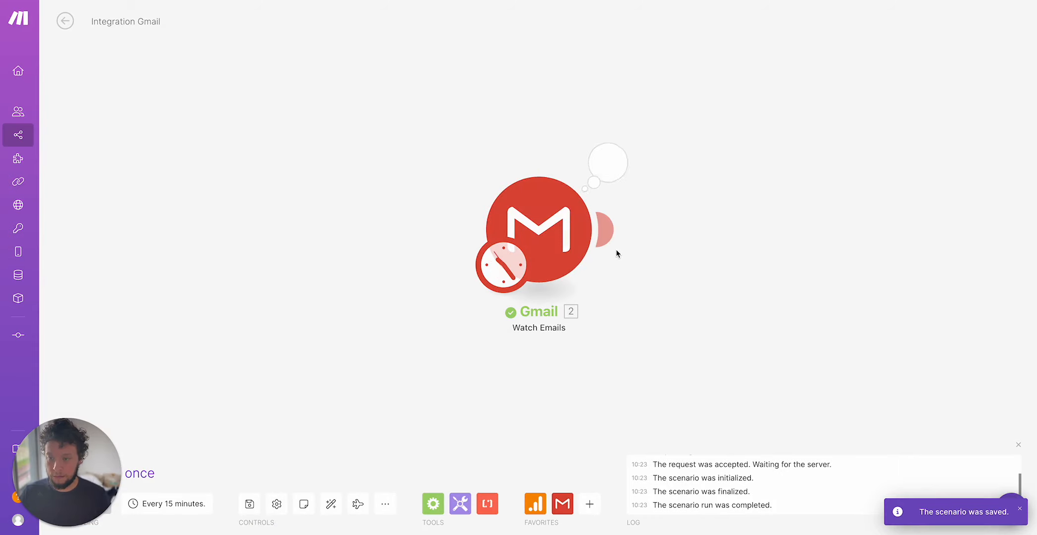
Inspect the Gmail module's output bundle, including its attachments.
click(607, 162)
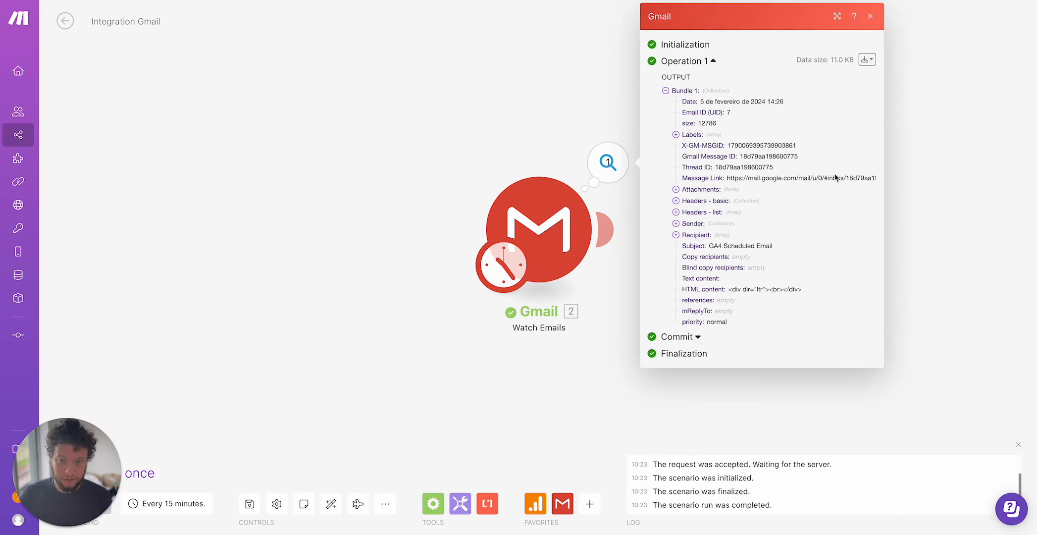
click(959, 229)
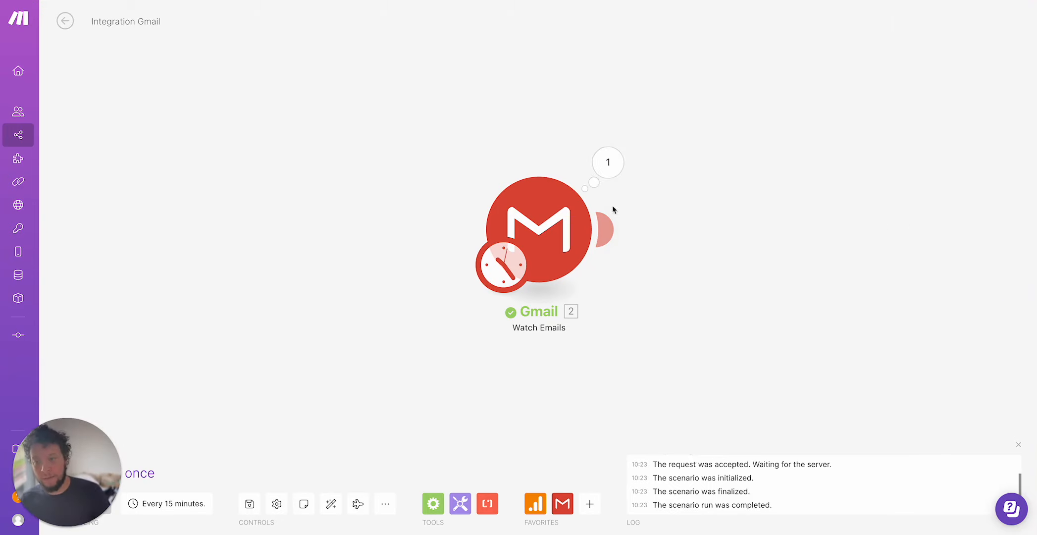
click(608, 163)
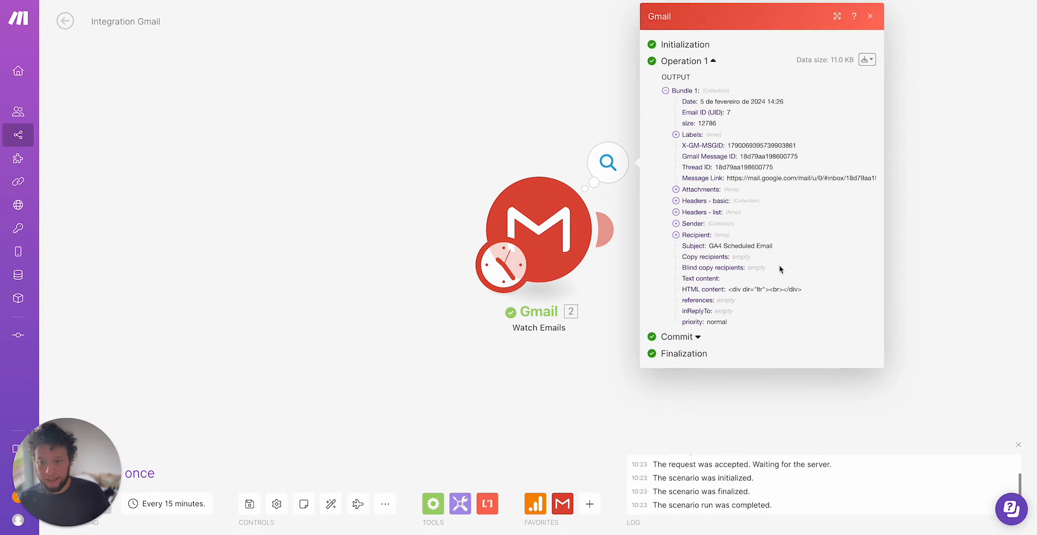
click(706, 190)
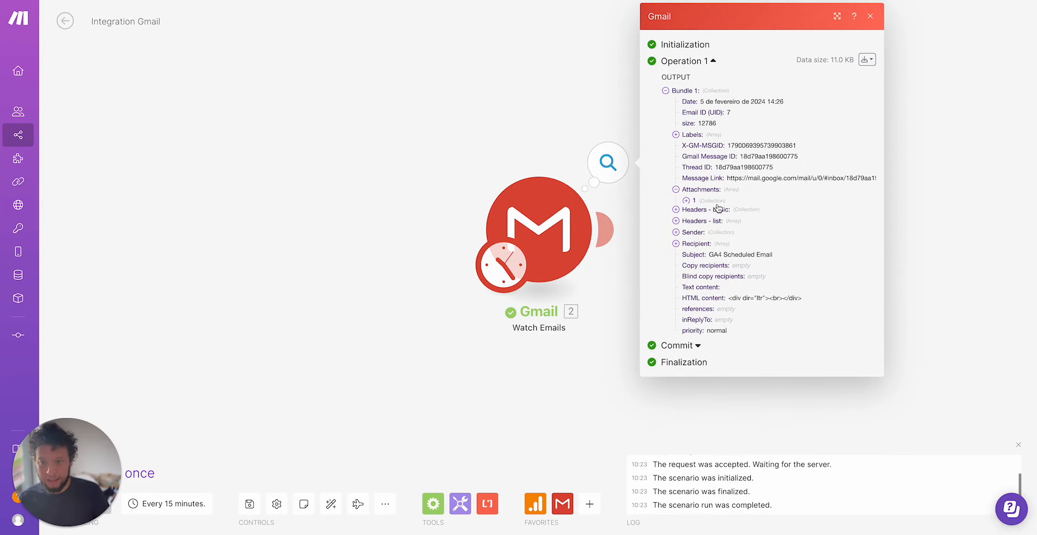
click(923, 247)
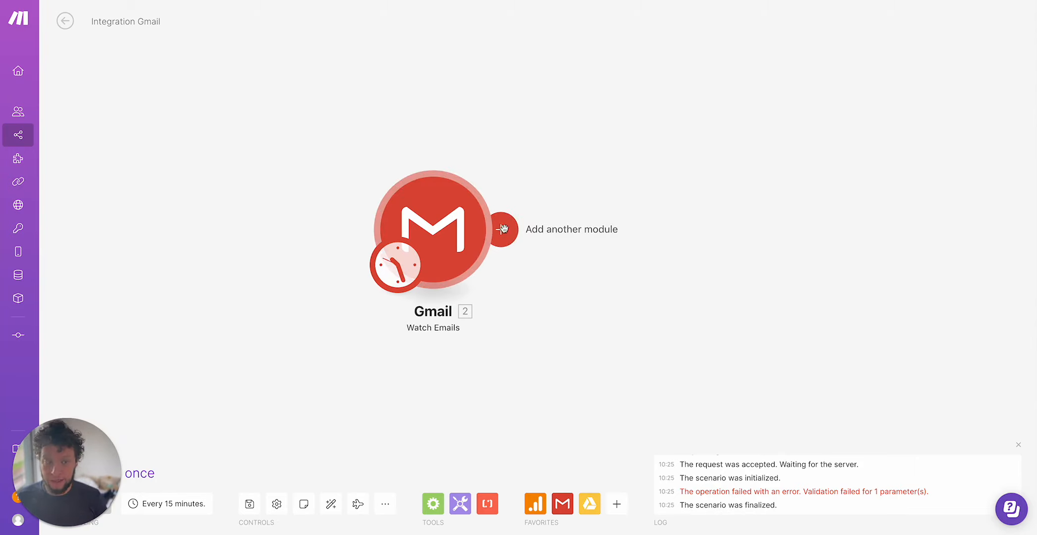
Add a Google Drive Search for Files/Folders module after the Gmail trigger and select the second Google Restricted connection.
click(504, 228)
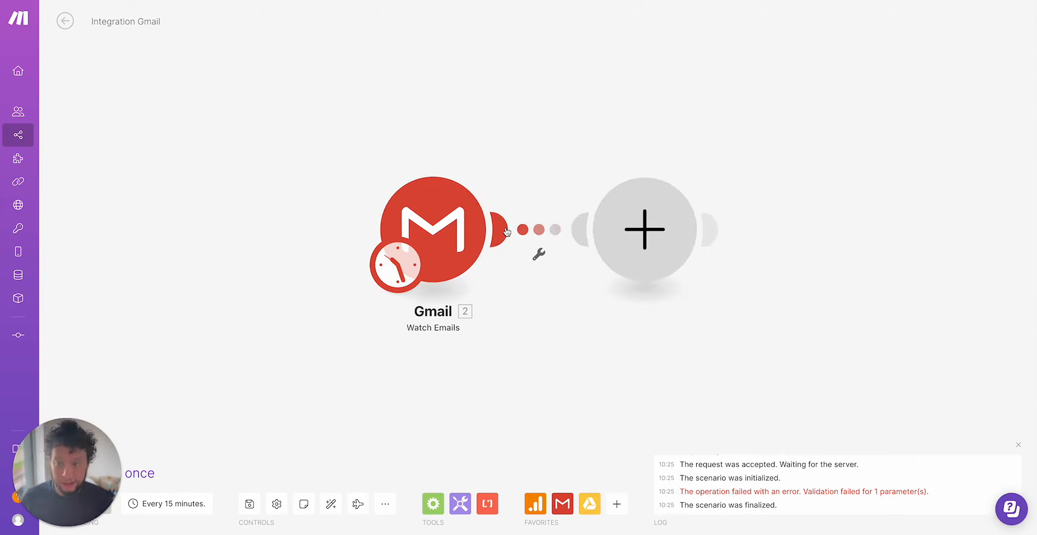
click(771, 240)
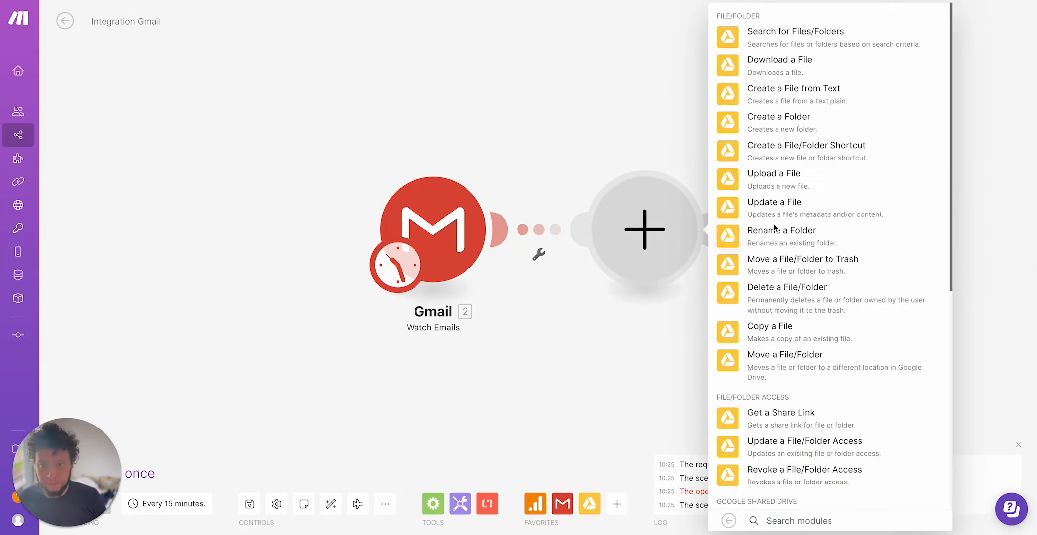
click(817, 32)
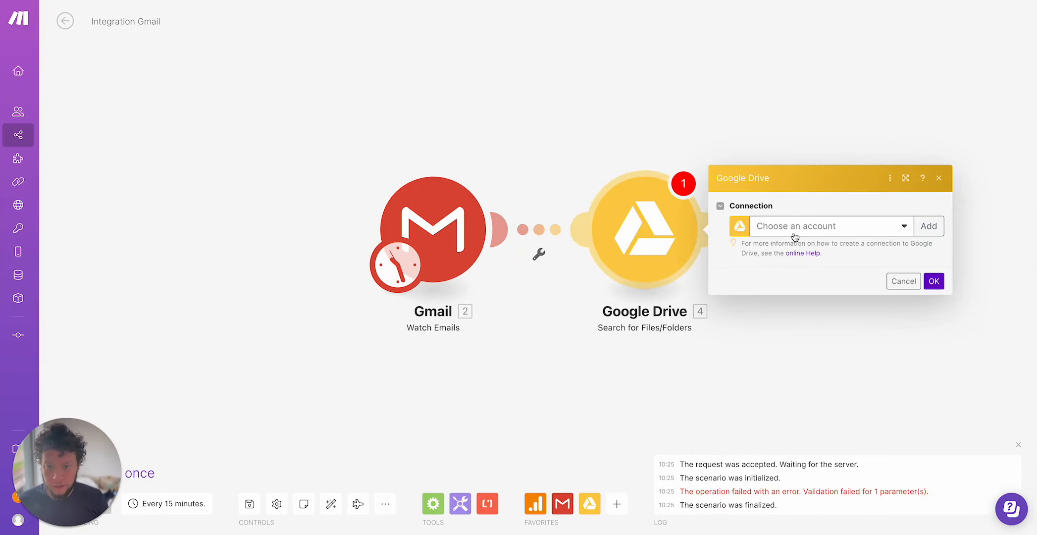
click(794, 234)
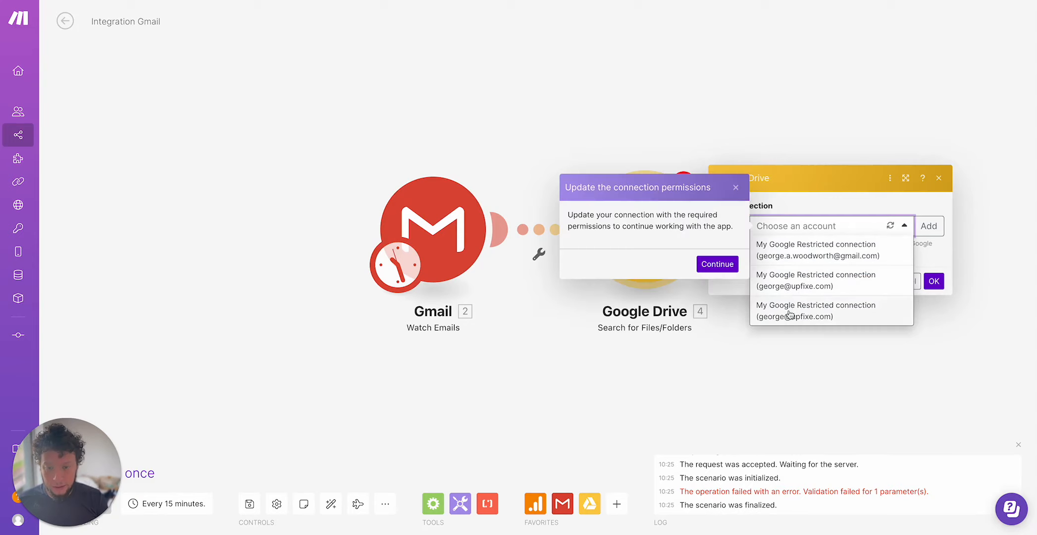
click(736, 188)
click(801, 230)
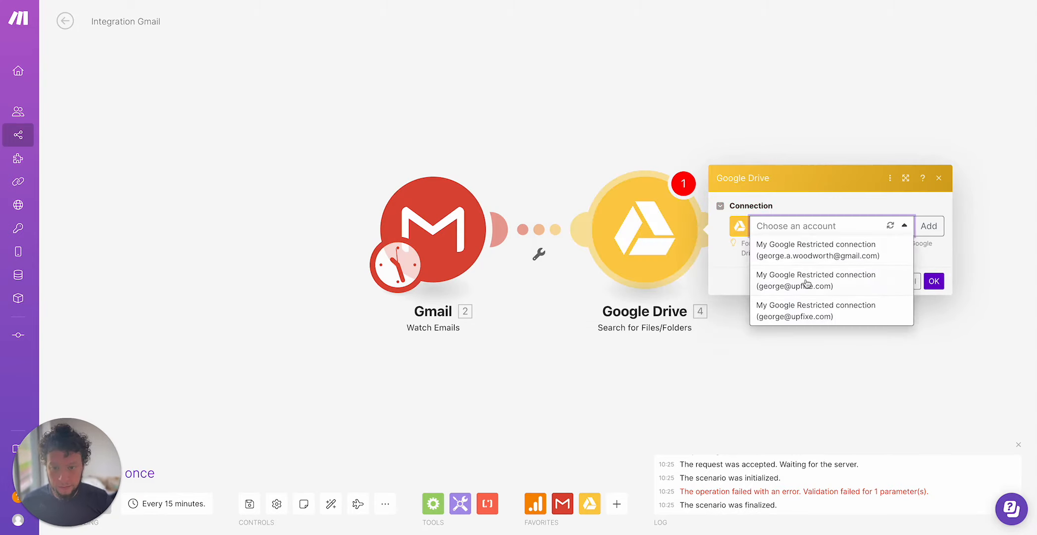
click(805, 283)
Choose the Custom GPTs folder in My Drive and set the module to retrieve Files.
click(781, 242)
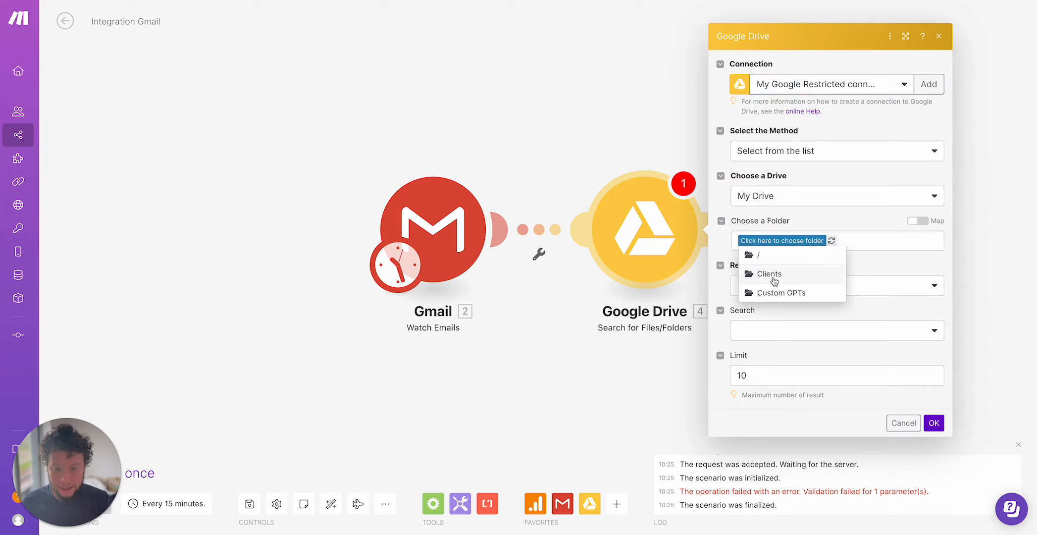
click(807, 296)
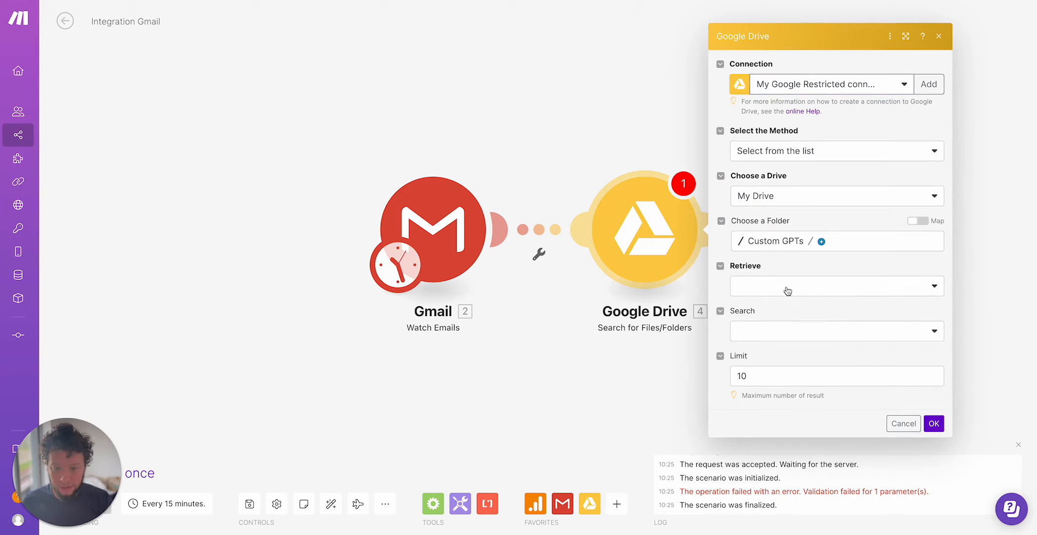
click(787, 290)
click(784, 307)
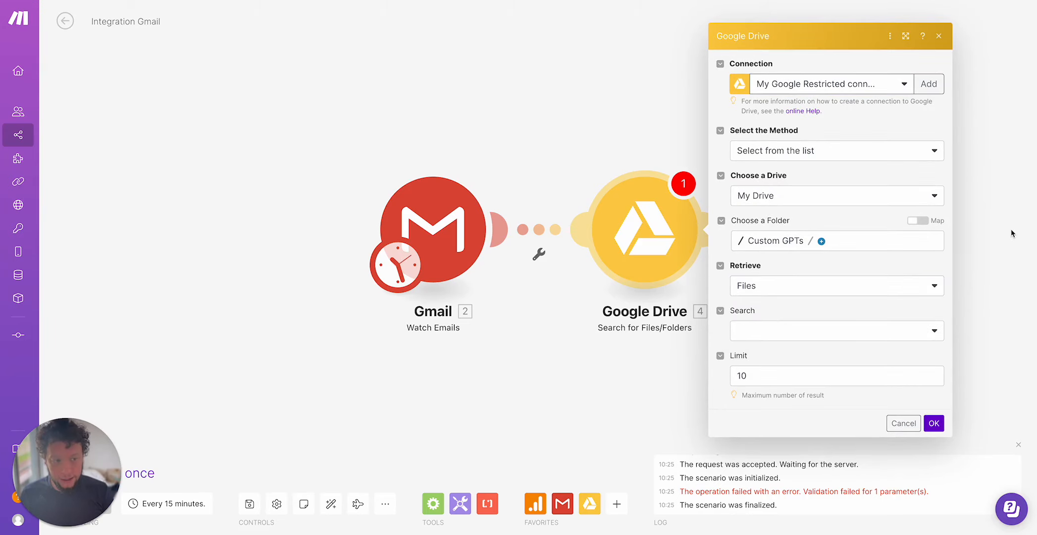
Set the search to Fulltext search with the query mapped to the Gmail attachment's File name, and confirm.
click(791, 334)
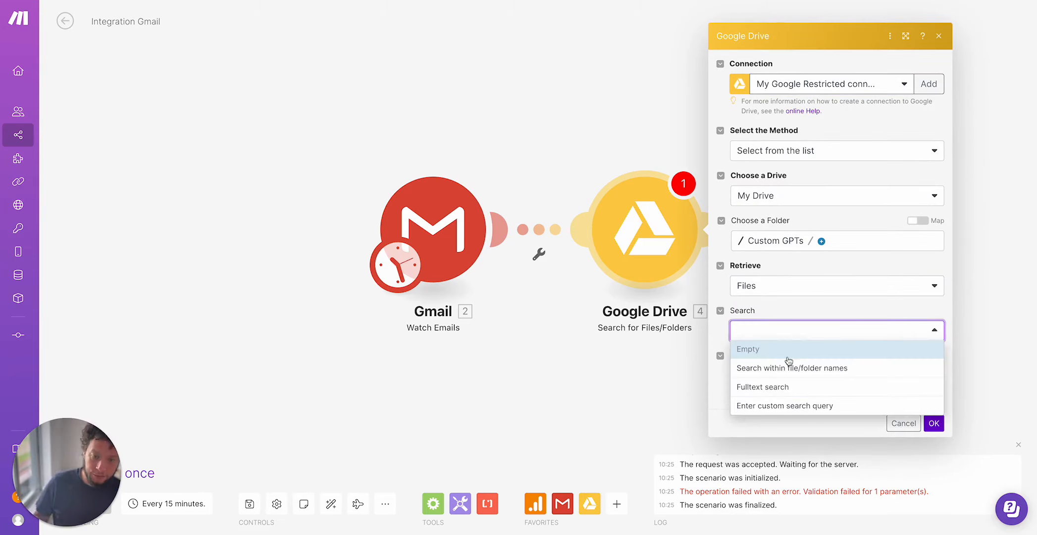
click(789, 385)
click(787, 355)
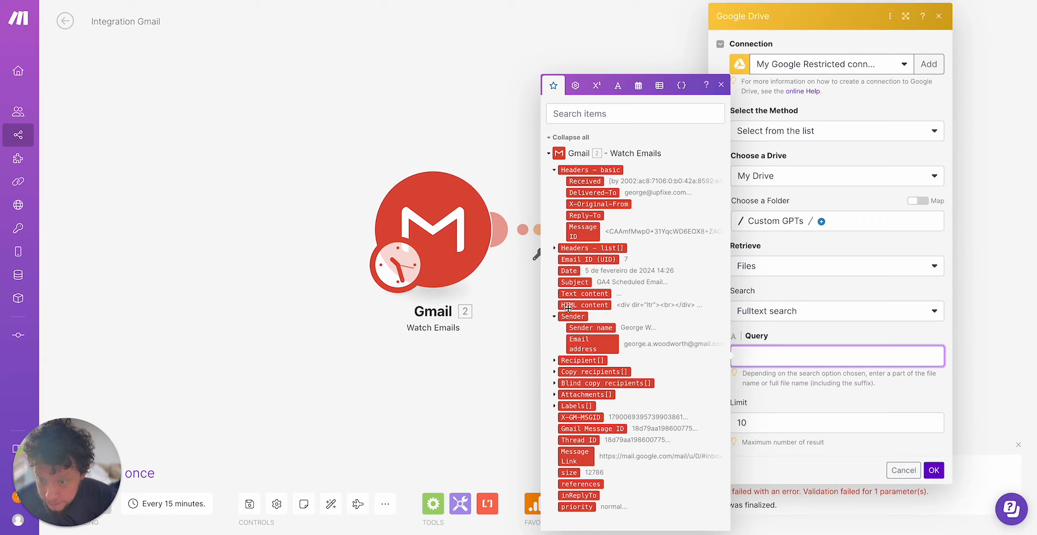
click(554, 394)
click(593, 360)
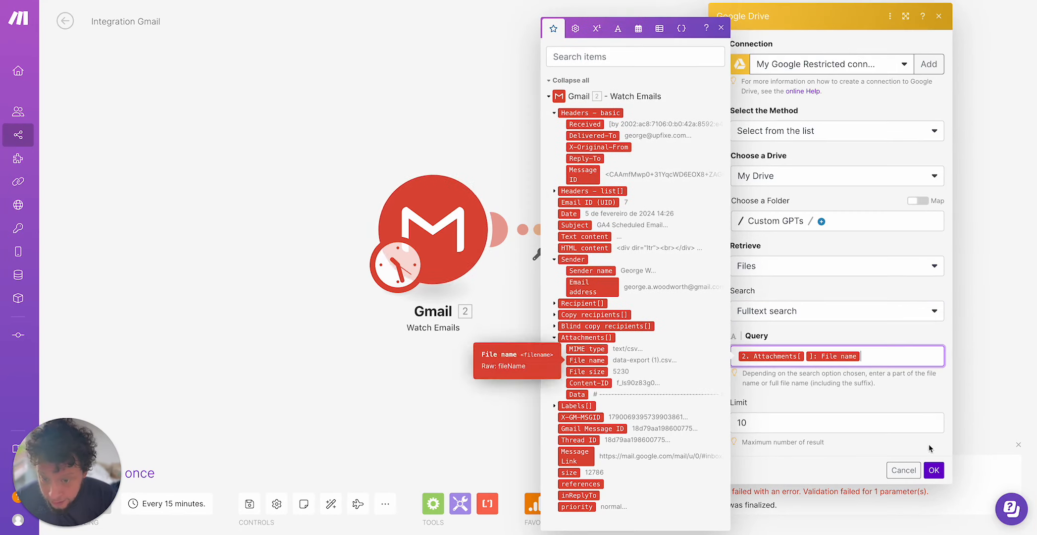
click(933, 470)
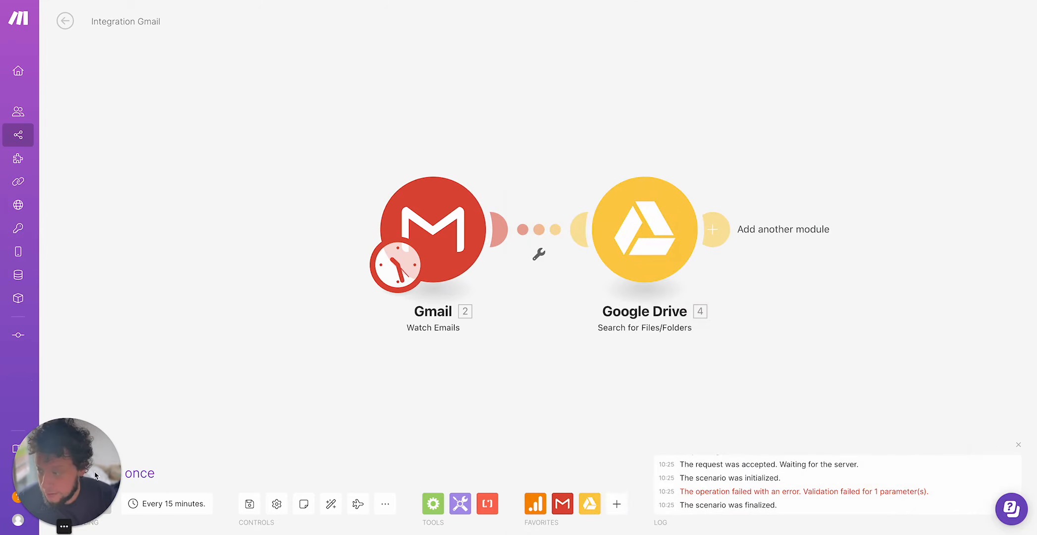
Choose where the Gmail trigger starts from.
right_click(466, 242)
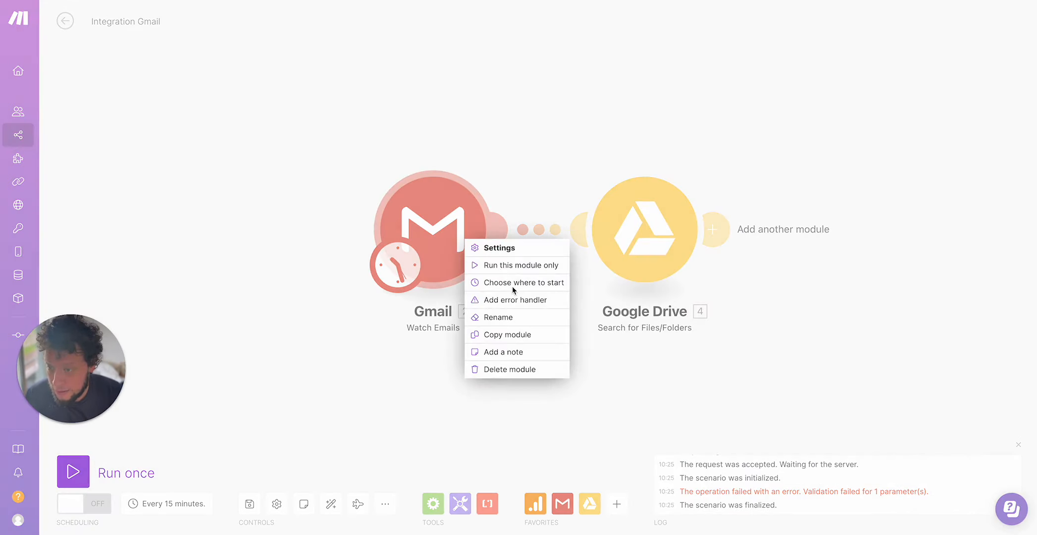
click(512, 283)
click(539, 237)
click(723, 296)
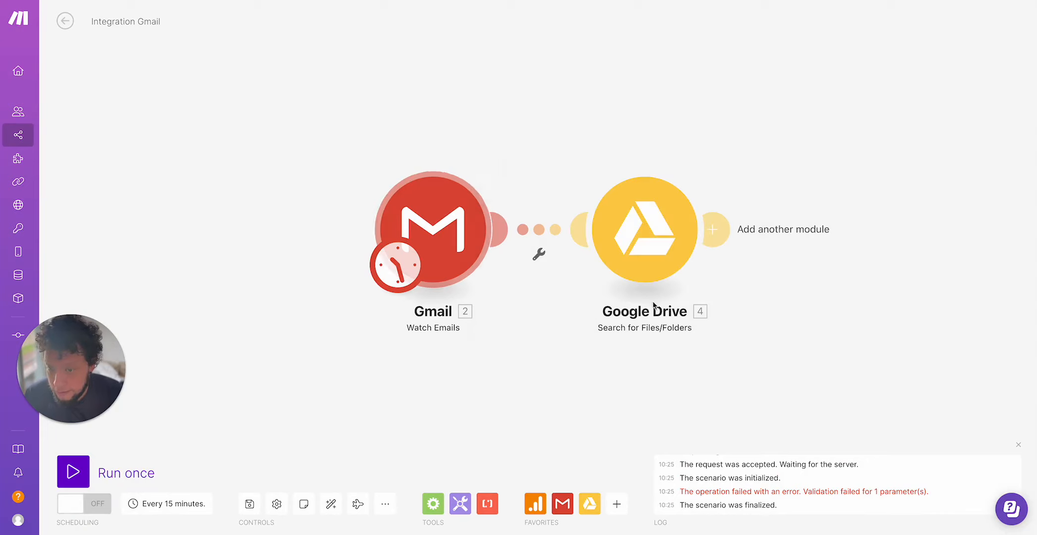
Run the scenario once and inspect the Google Drive search module's output bundle.
click(72, 472)
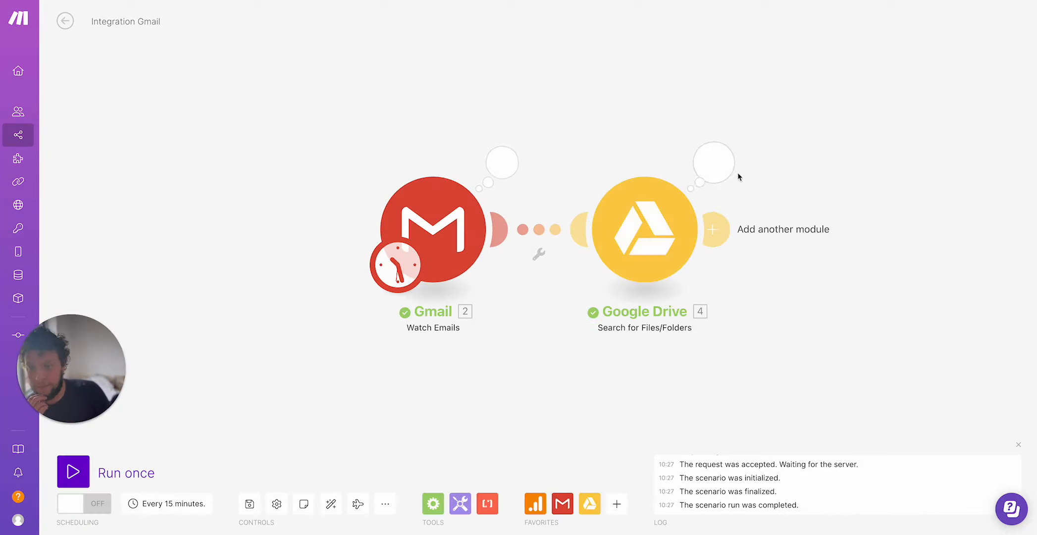
click(729, 167)
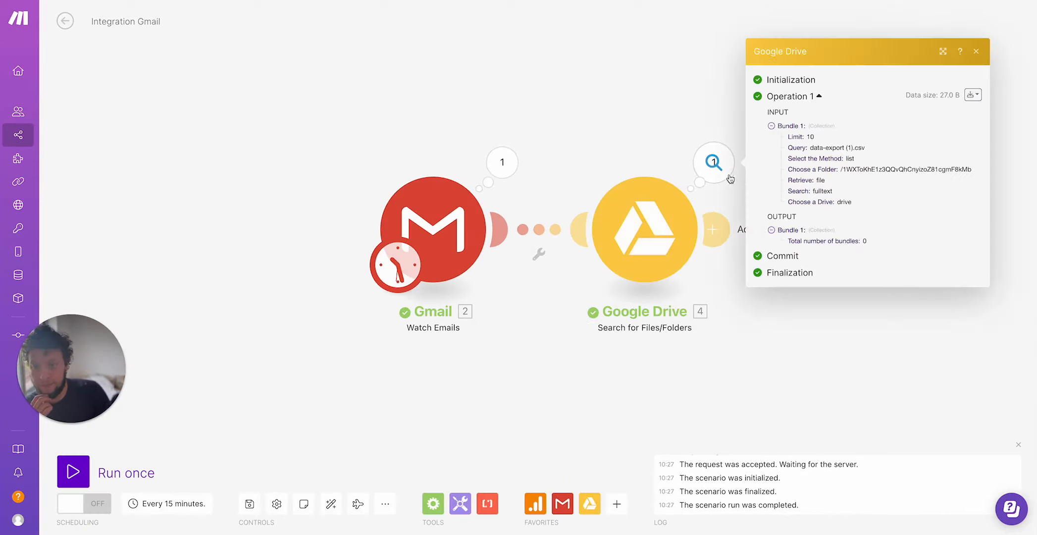
click(878, 348)
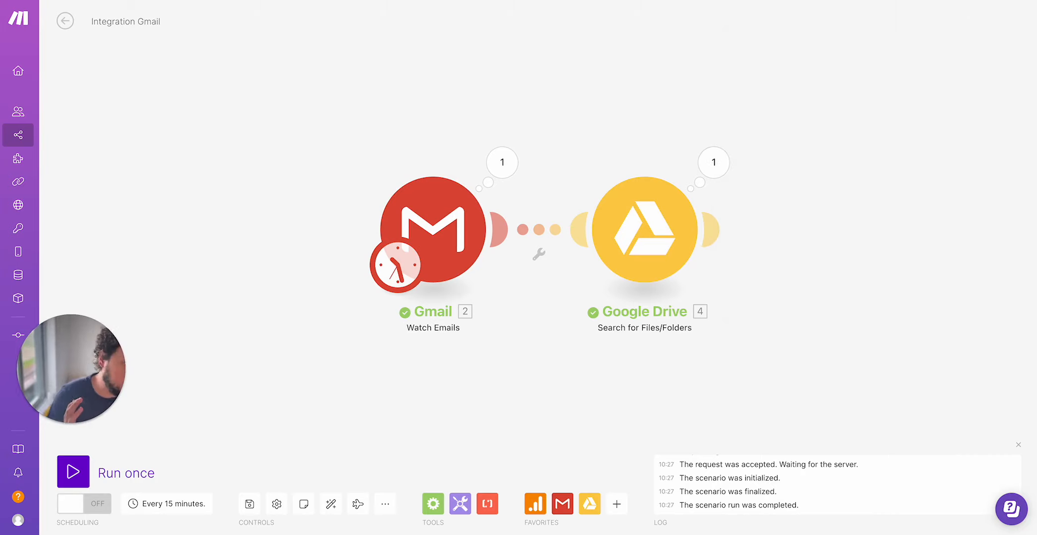
Add an Ignore error handler to the Google Drive search module.
right_click(648, 226)
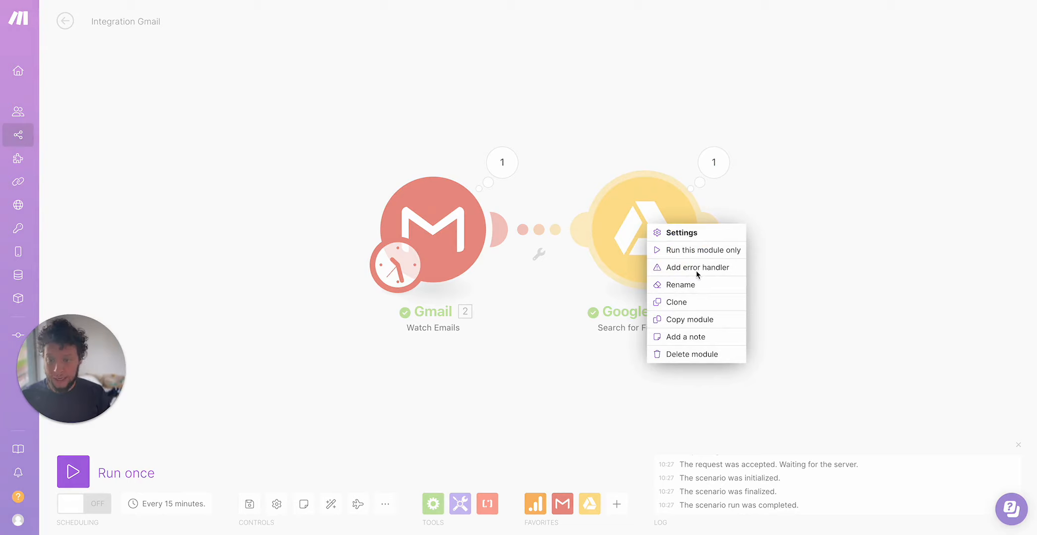
click(696, 270)
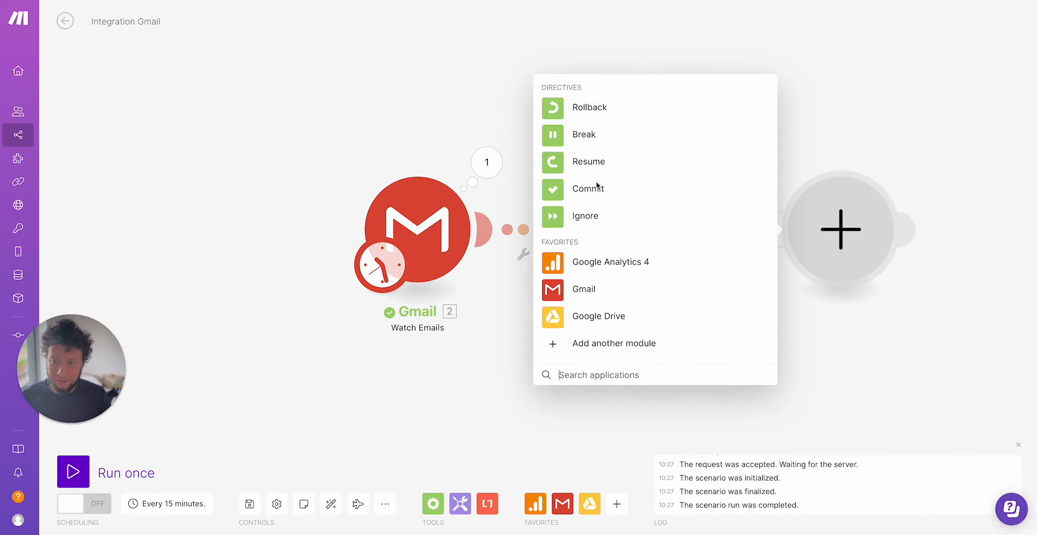
click(585, 215)
click(768, 217)
drag(841, 236, 764, 379)
Add a Google Drive Delete a File/Folder module with its File ID mapped from the search results.
click(696, 233)
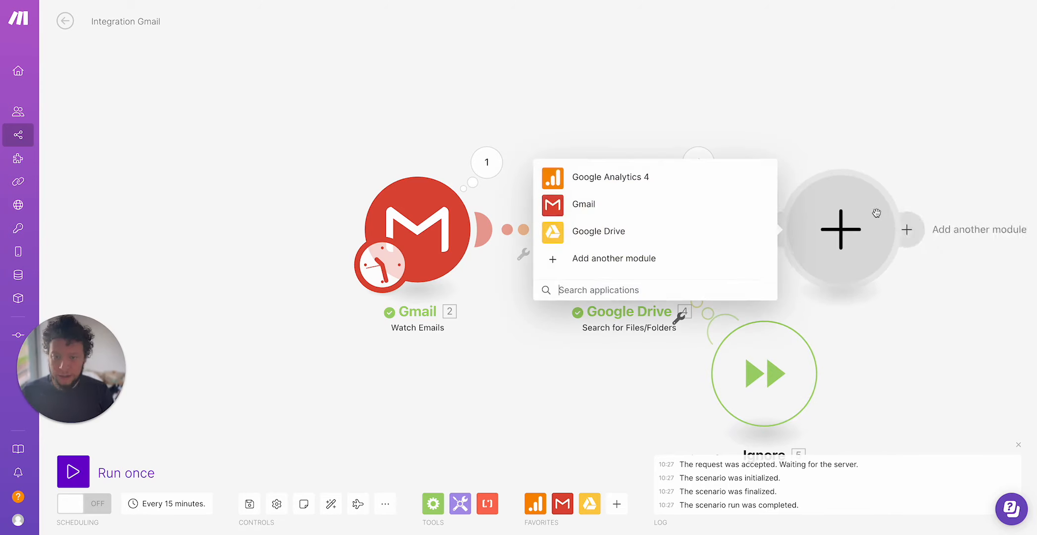
click(628, 232)
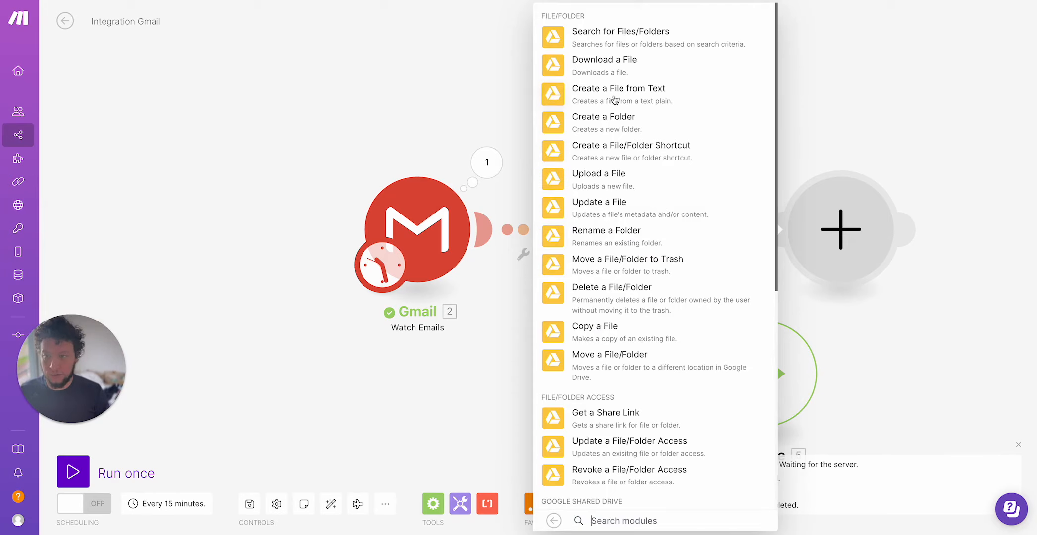
click(628, 287)
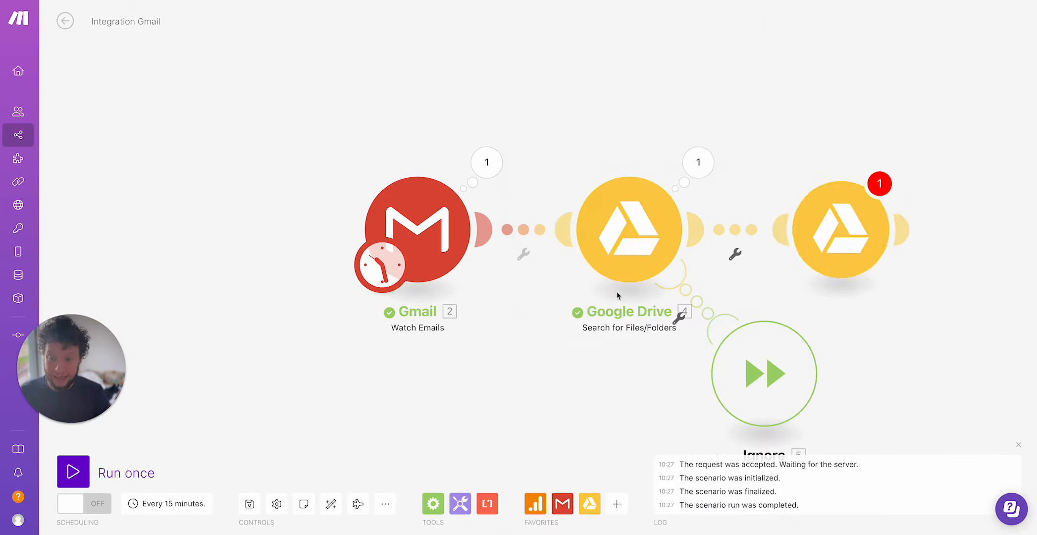
click(584, 314)
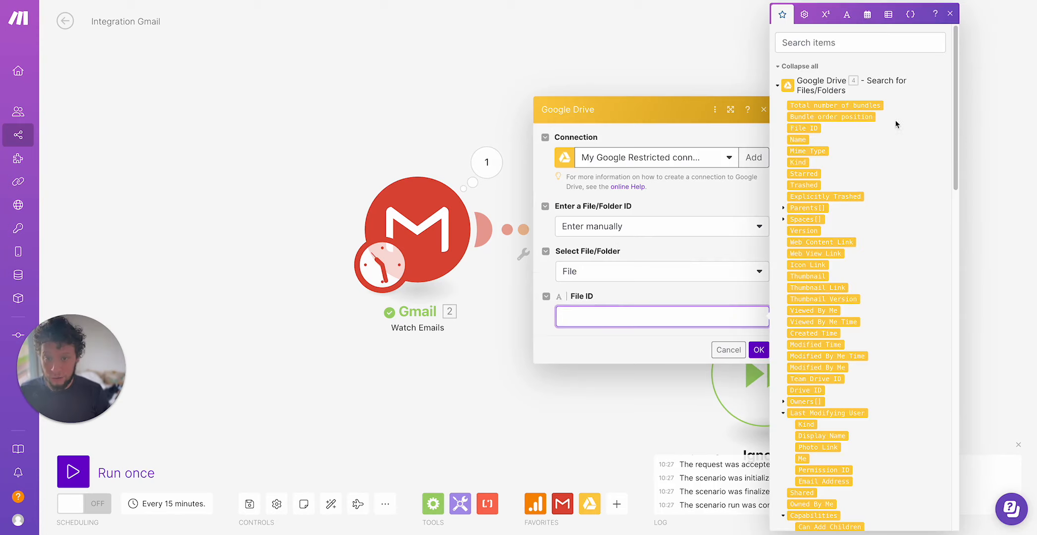
click(804, 127)
click(759, 350)
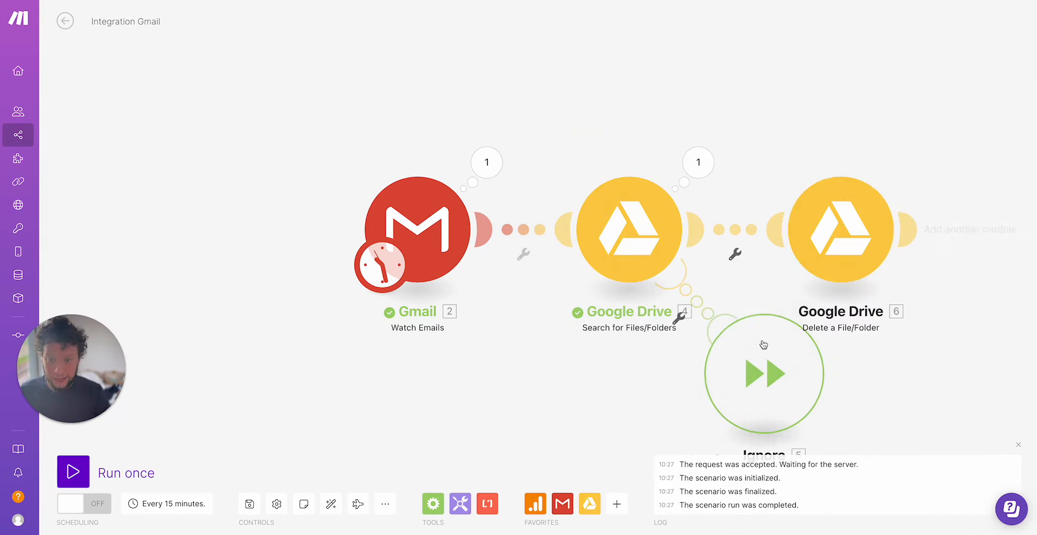
Add a Resume error handler to the Google Drive delete module.
right_click(846, 247)
click(887, 287)
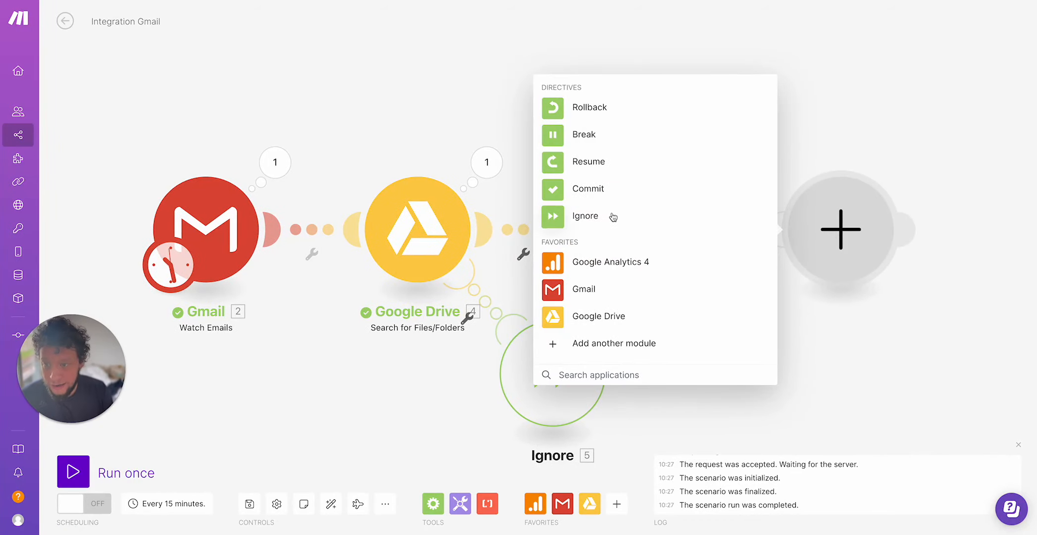
click(592, 163)
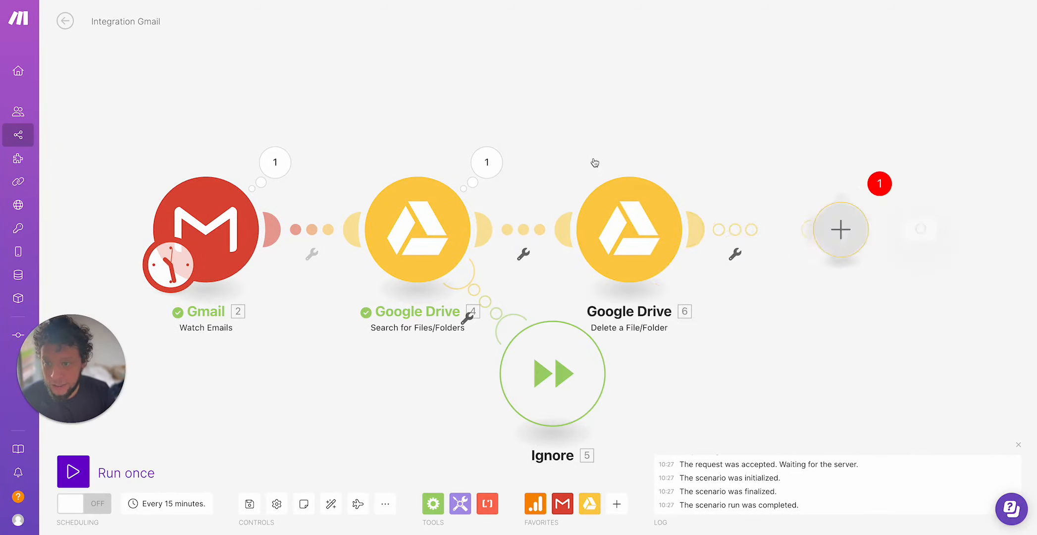
click(764, 217)
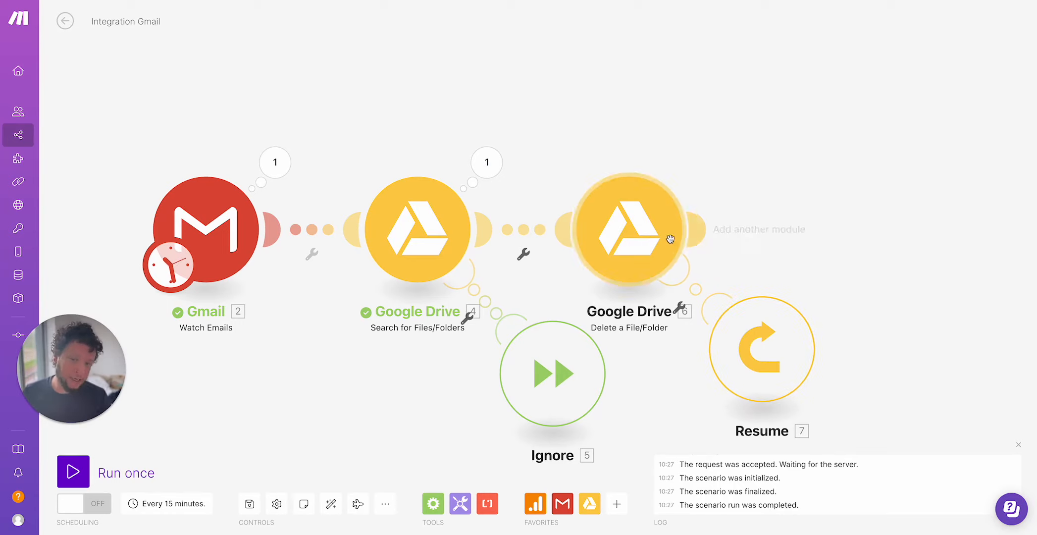
Add a Flow Control Iterator after the delete module with its array mapped to the Gmail Attachments[].
click(696, 229)
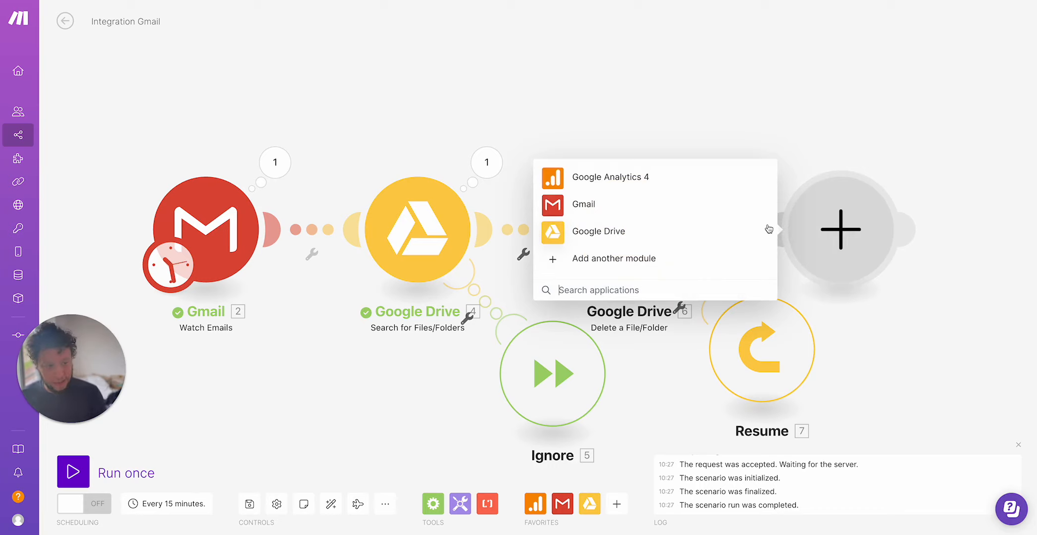
text(itera)
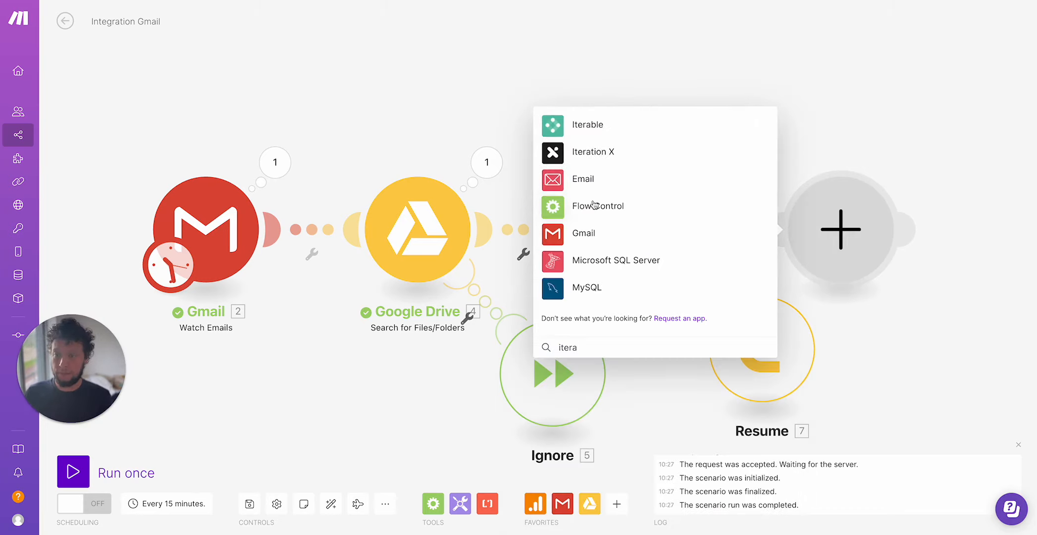
click(594, 205)
click(597, 202)
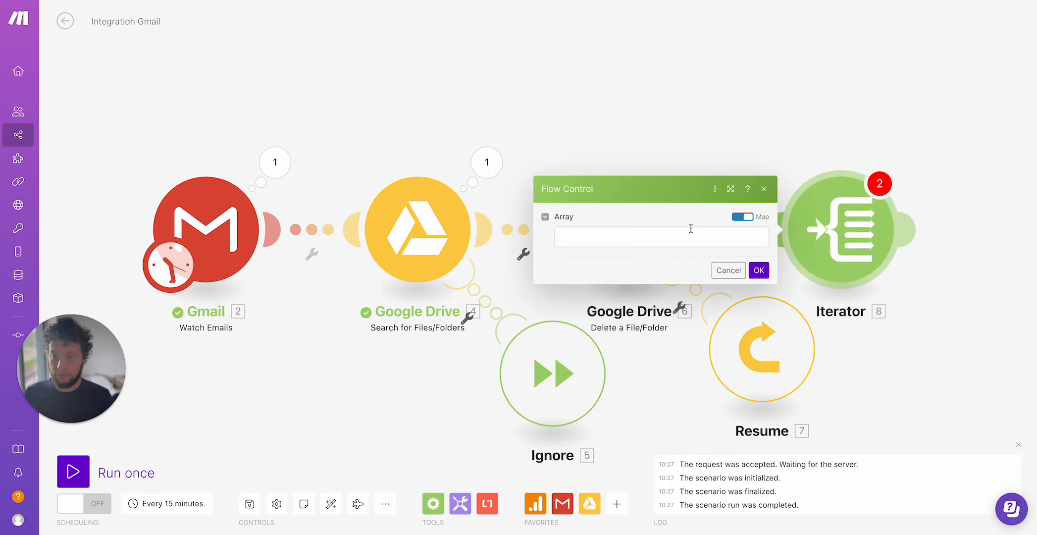
click(686, 240)
scroll(817, 179, down, 10)
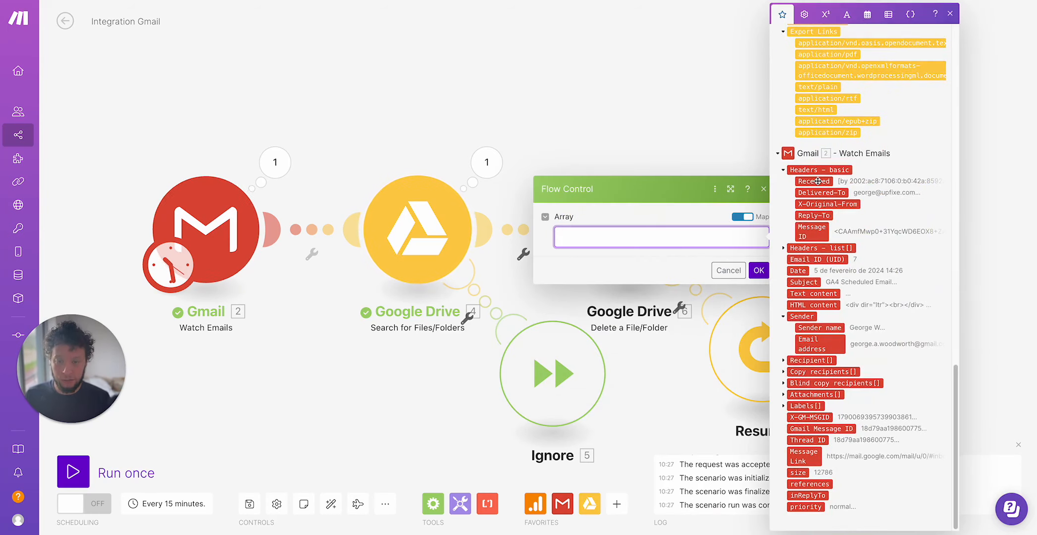
click(815, 395)
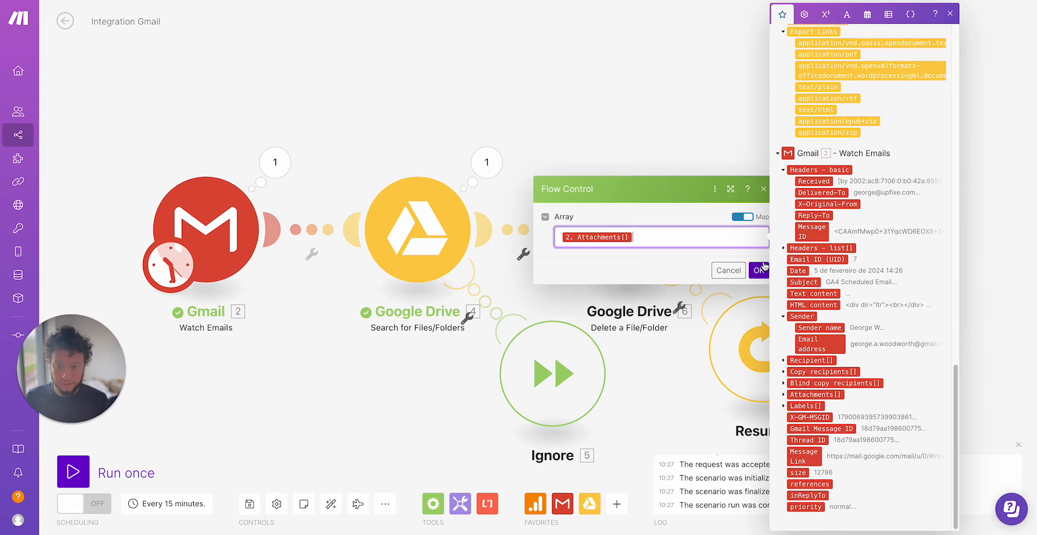
click(758, 270)
Add a Google Drive Upload a File module after the Iterator.
click(908, 229)
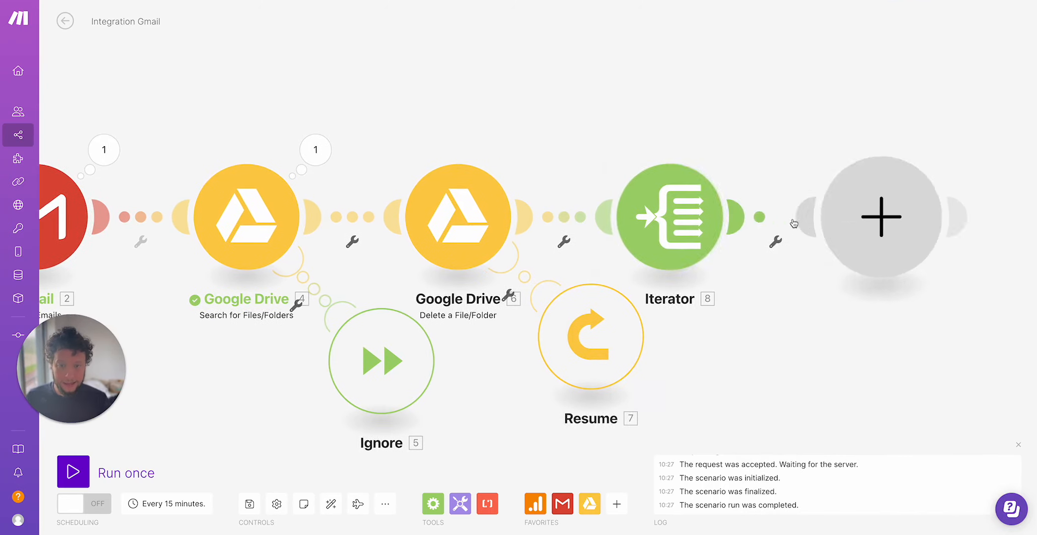
click(603, 217)
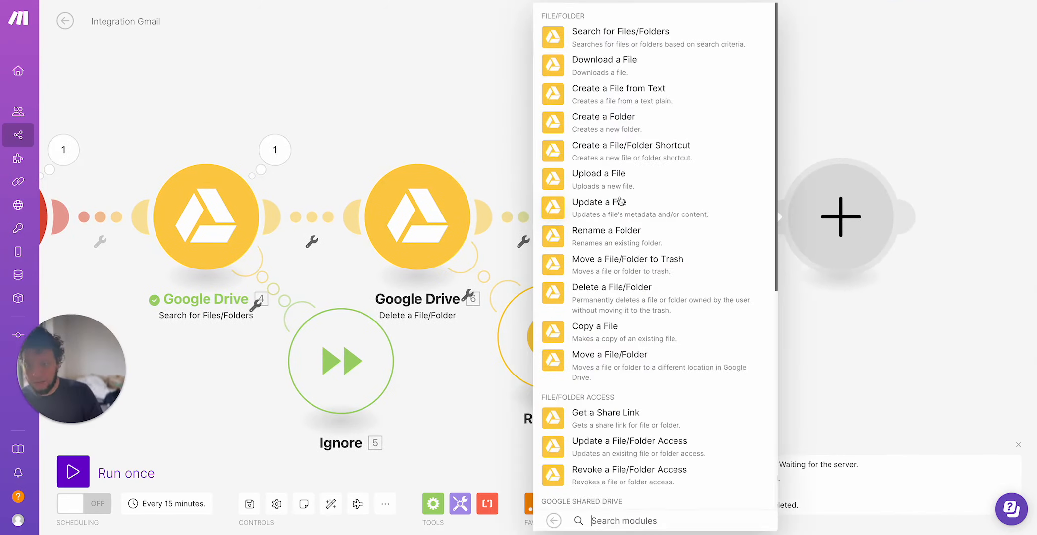
click(614, 174)
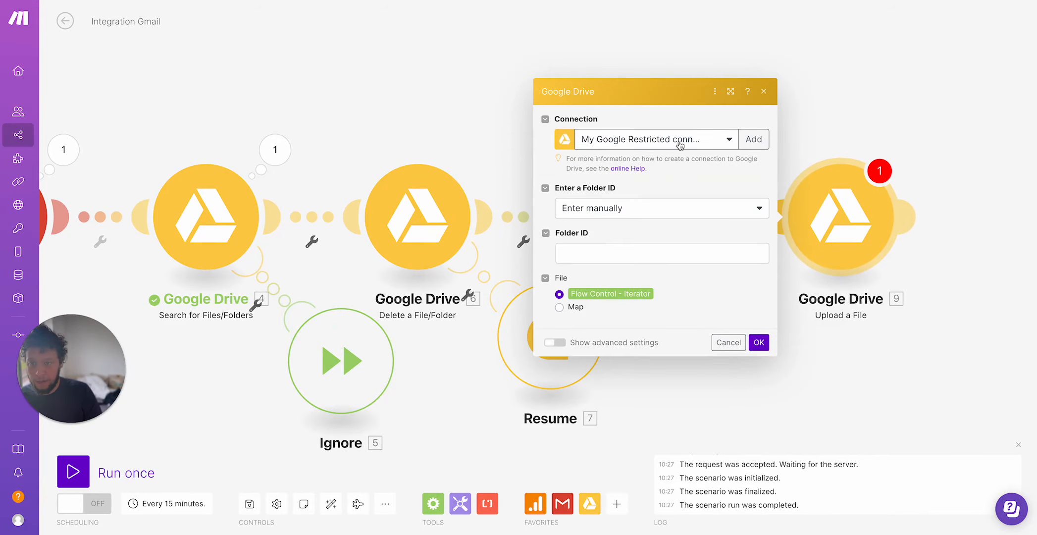
Set the Upload a File module to pick its folder from the list: My Drive, Custom GPTs.
click(679, 144)
click(678, 193)
click(623, 250)
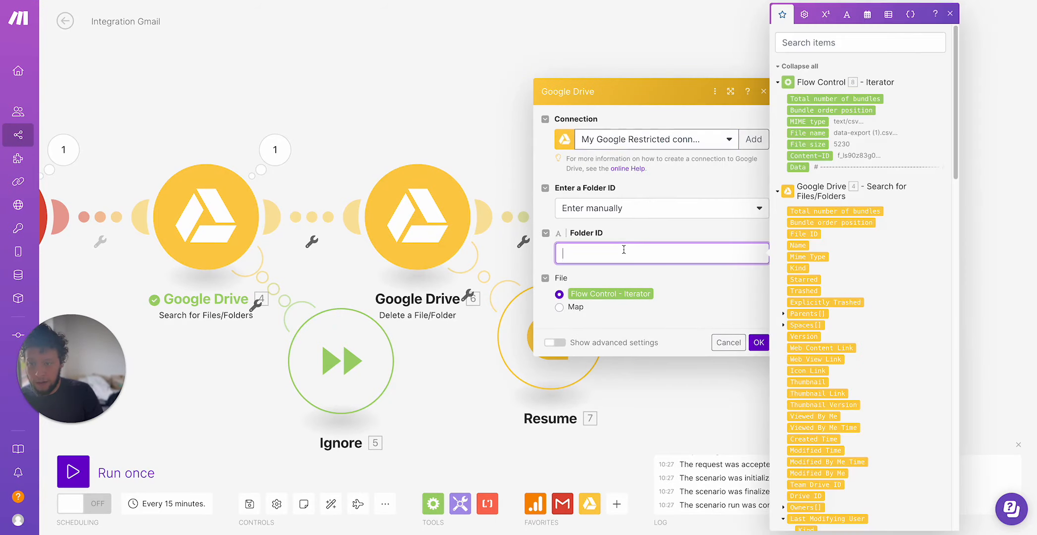
click(655, 214)
click(632, 242)
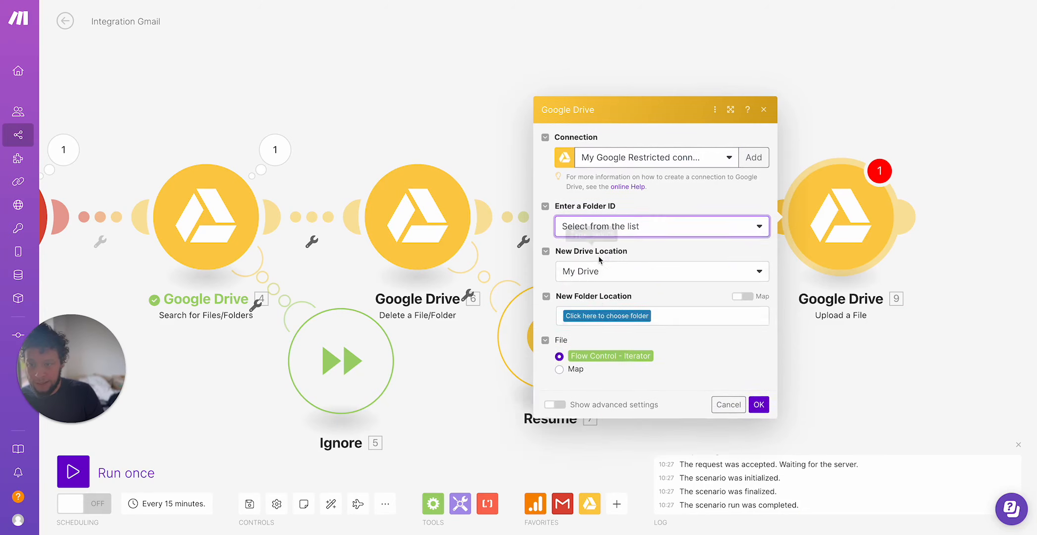
click(596, 277)
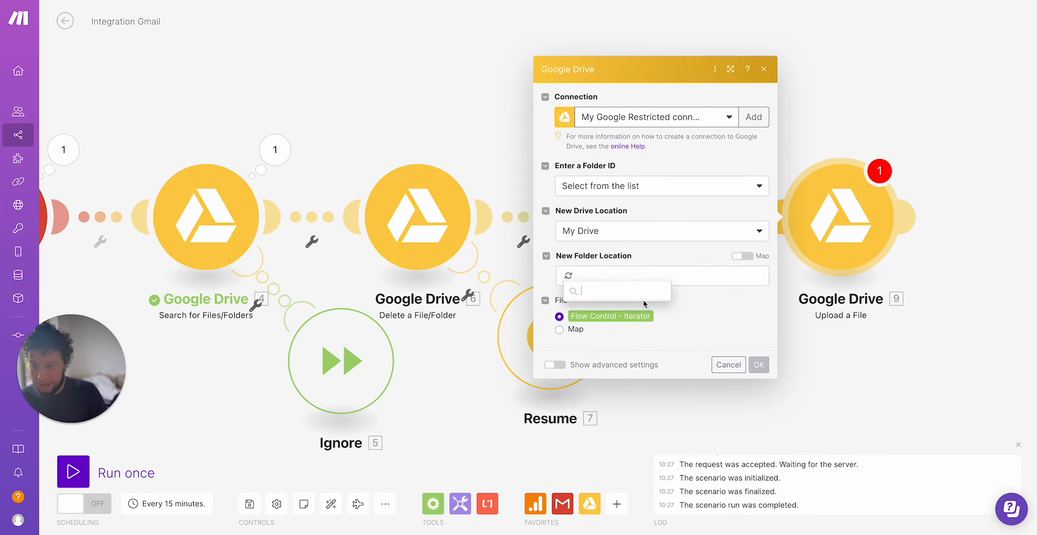
click(596, 328)
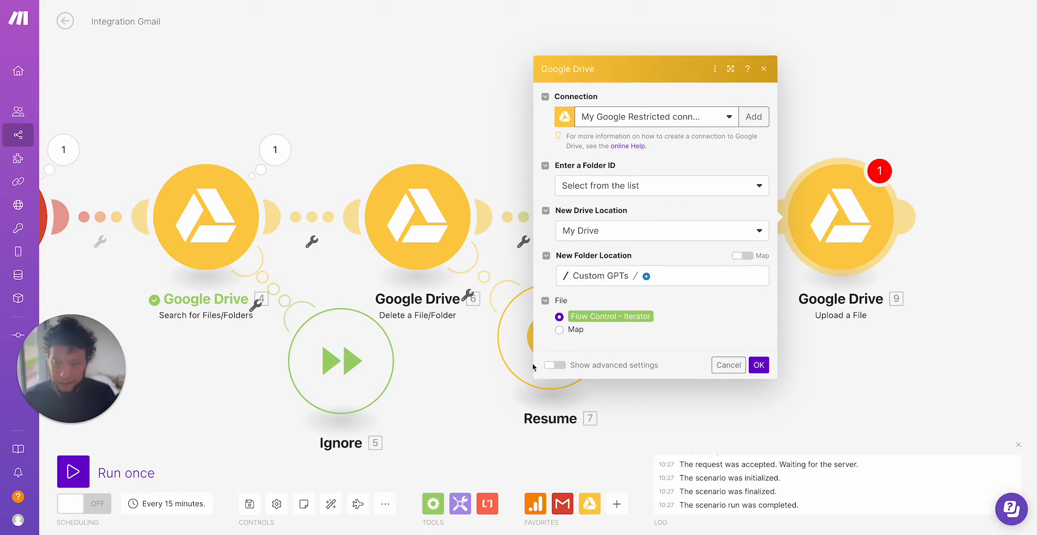
Show advanced settings, keep the Iterator output as the file to upload, and confirm the Upload module.
click(555, 365)
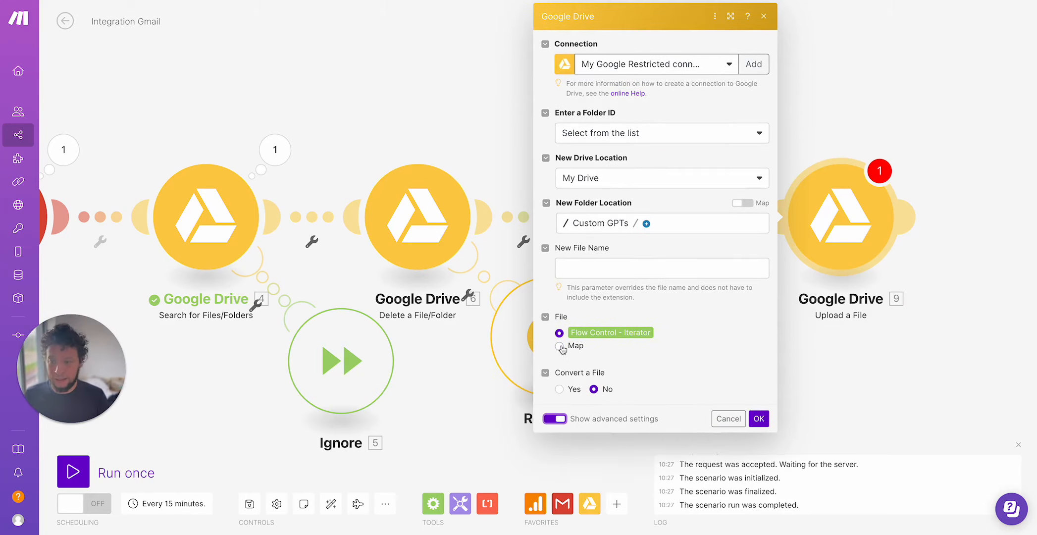
click(560, 346)
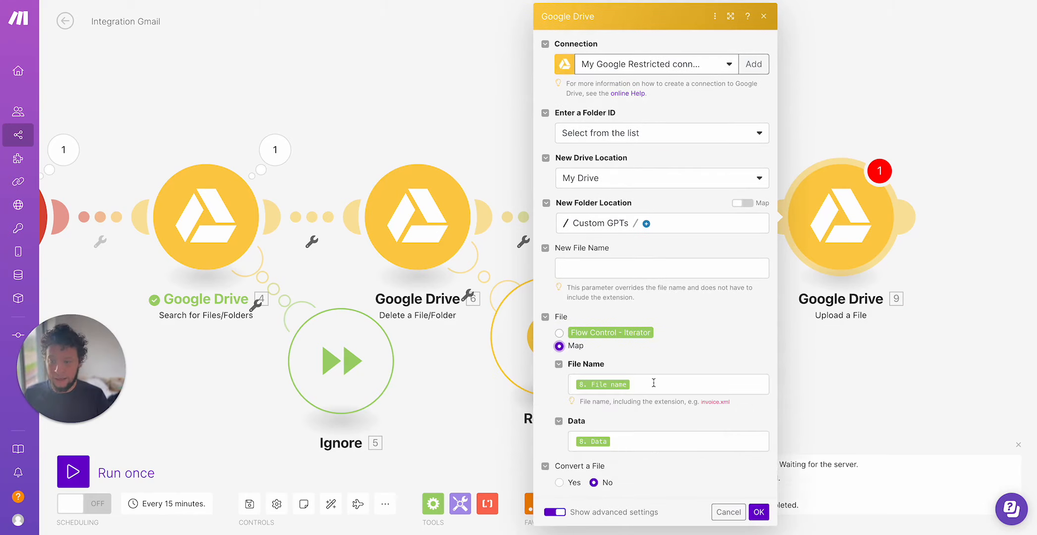
click(578, 338)
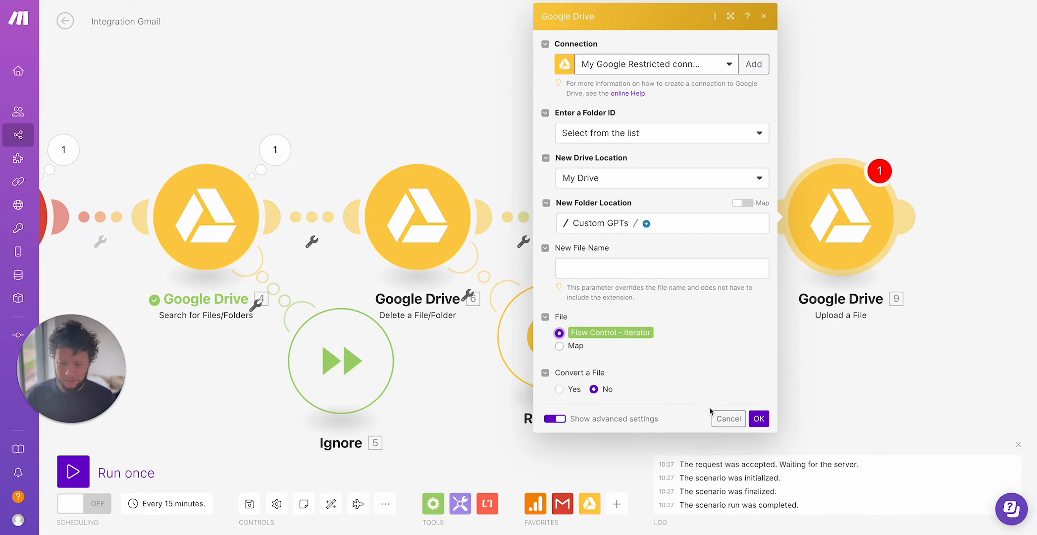
click(761, 418)
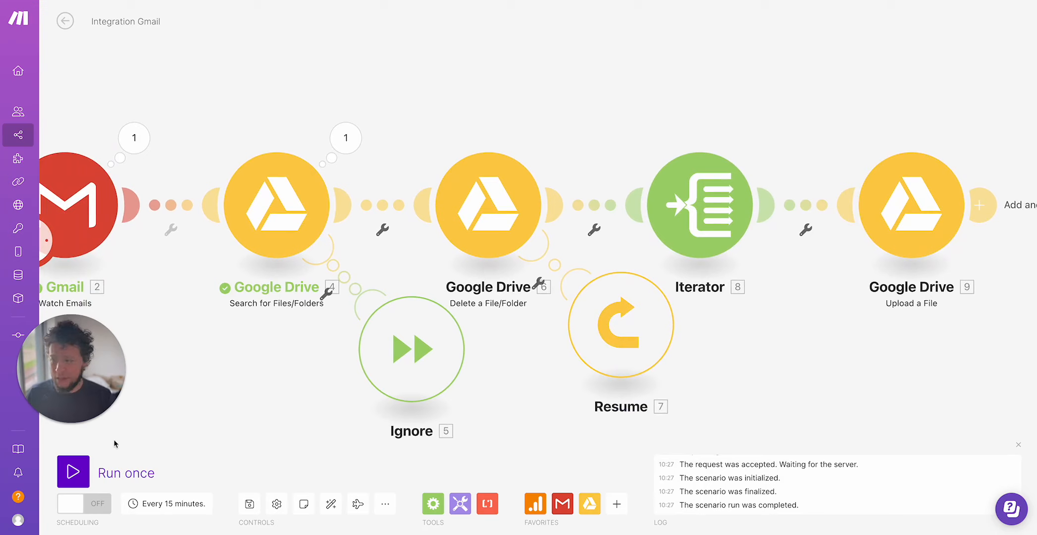
Run the scenario once and inspect the output bundles of each module in turn.
click(73, 472)
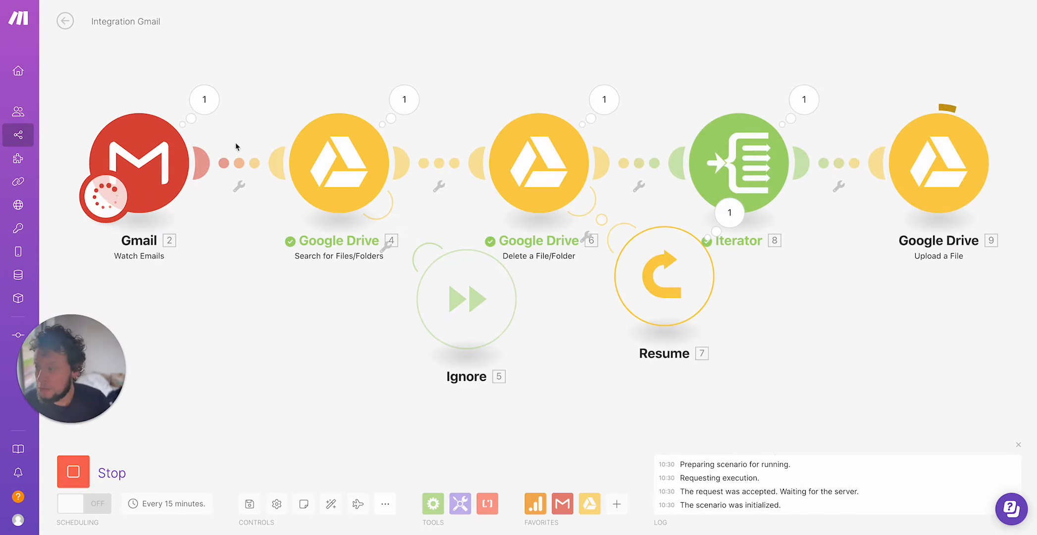
click(207, 113)
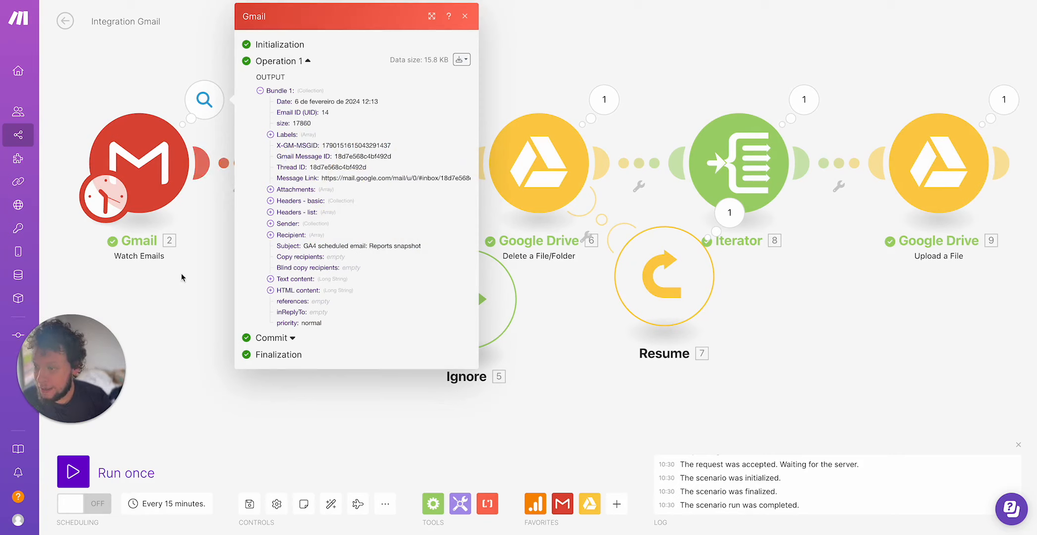
click(205, 260)
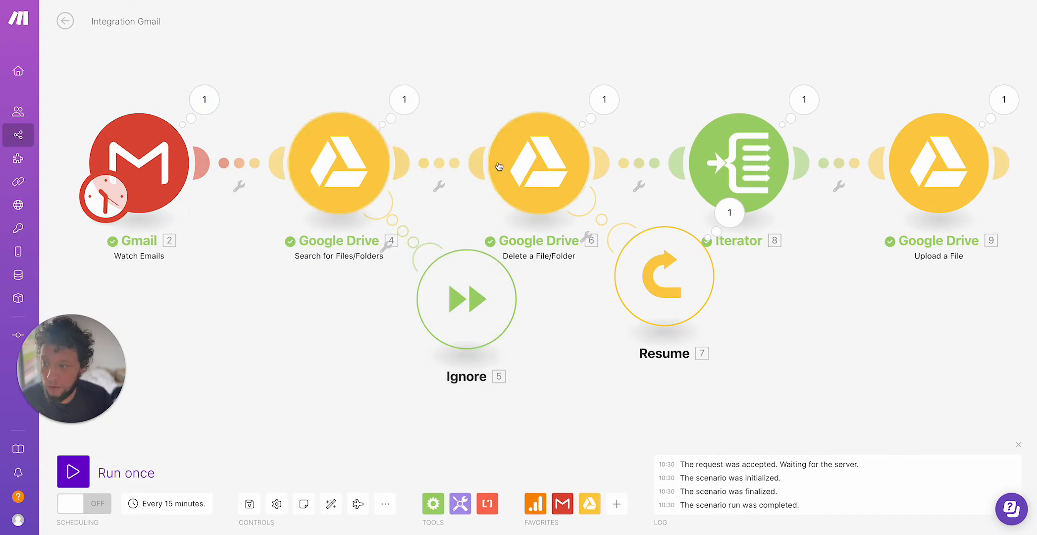
click(416, 109)
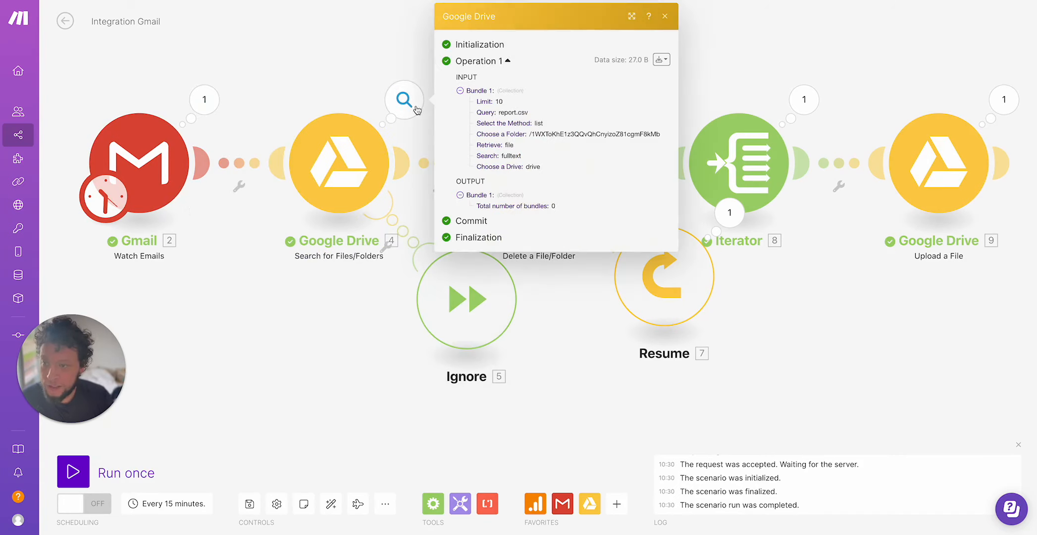
click(329, 84)
click(592, 105)
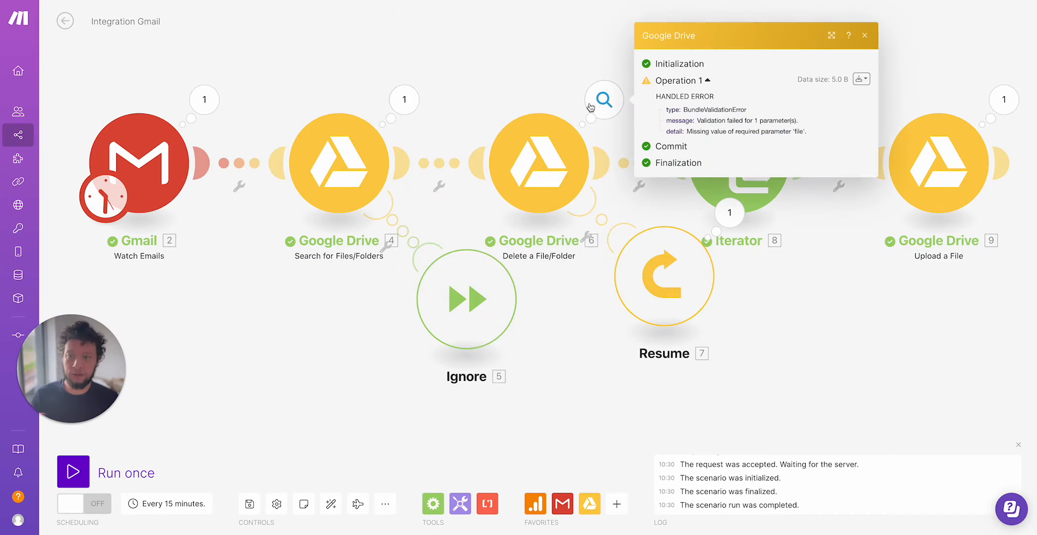
click(567, 86)
click(805, 101)
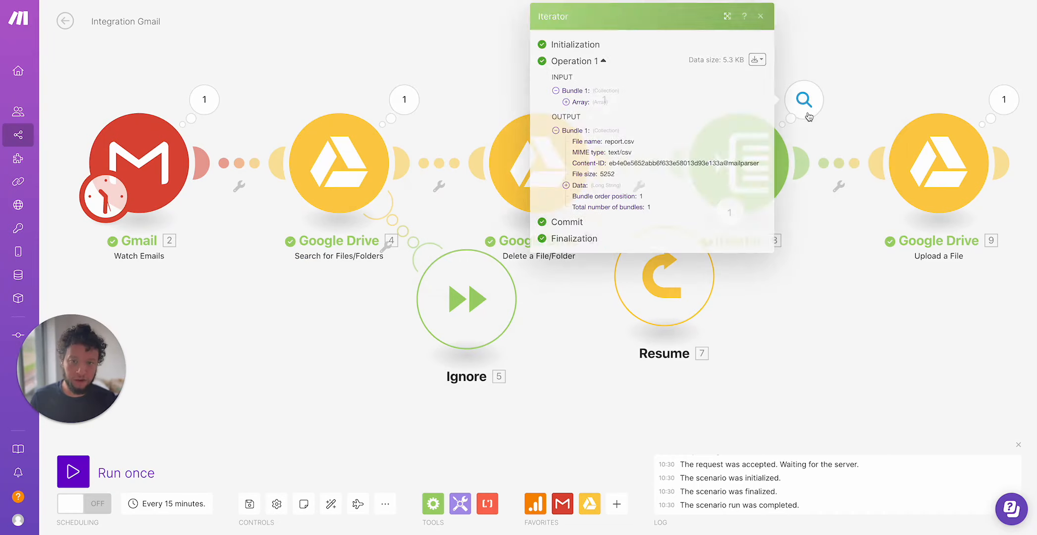
click(874, 82)
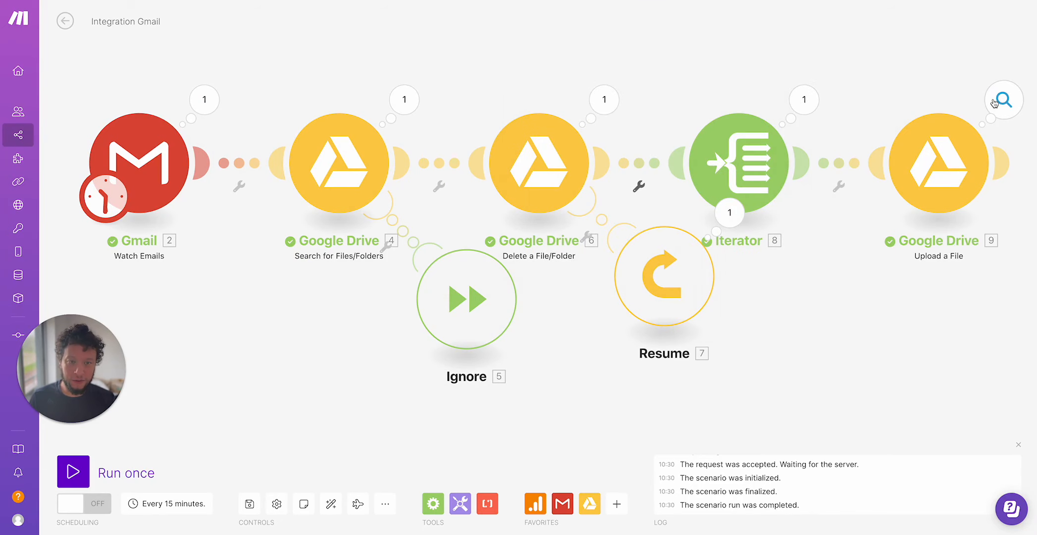
click(1003, 99)
scroll(867, 249, down, 5)
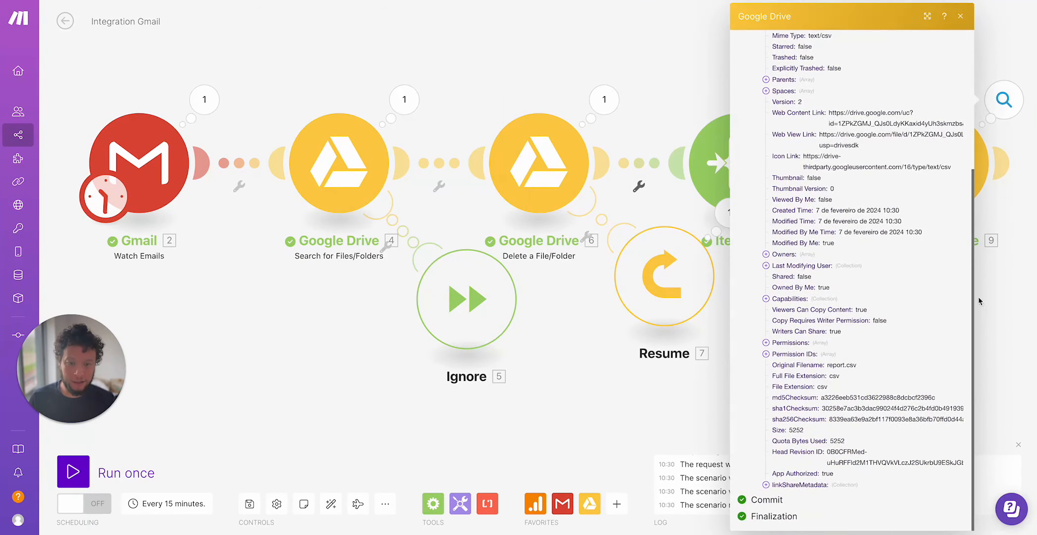
click(1025, 303)
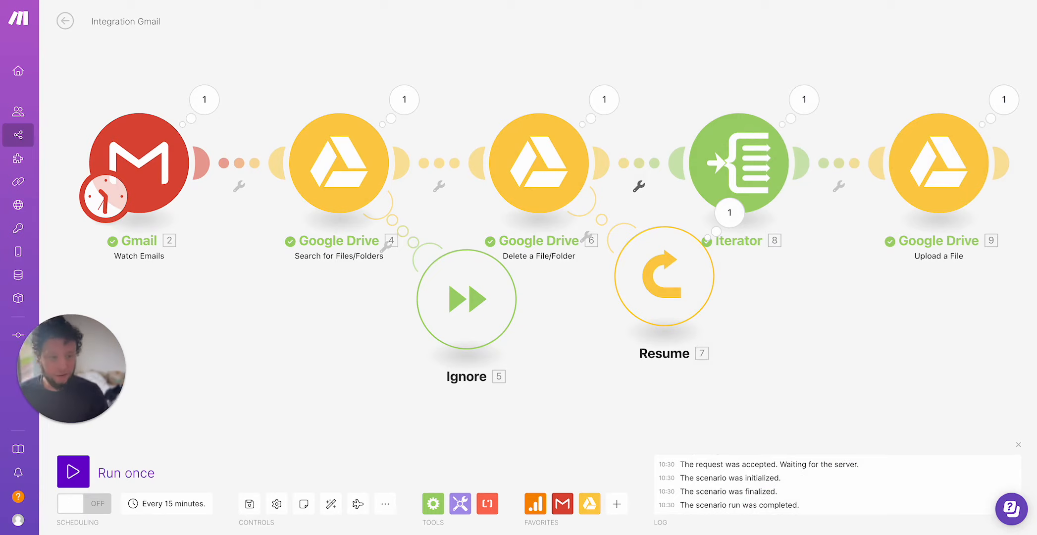
Set the Gmail trigger to start from now on and run the scenario once again.
click(74, 472)
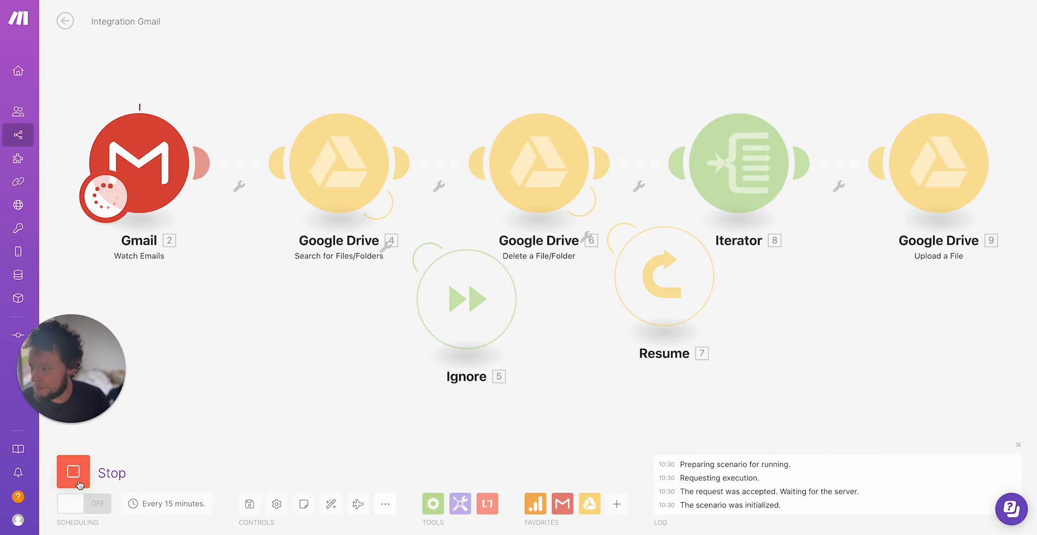
right_click(159, 170)
click(205, 218)
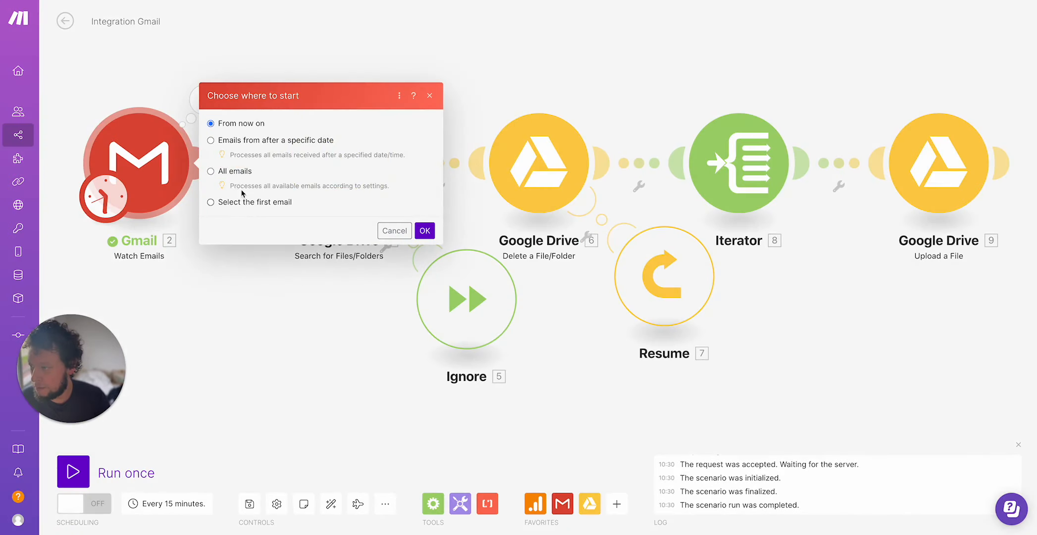
click(425, 231)
click(73, 471)
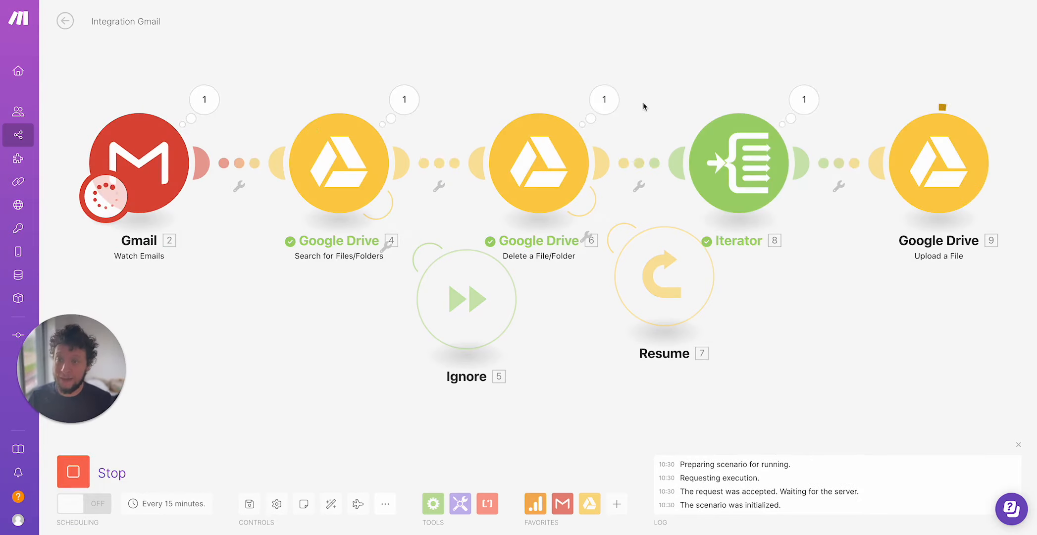
Open the Custom GPTs 1: File management scenario and review its Google Drive Watch Files settings.
click(618, 104)
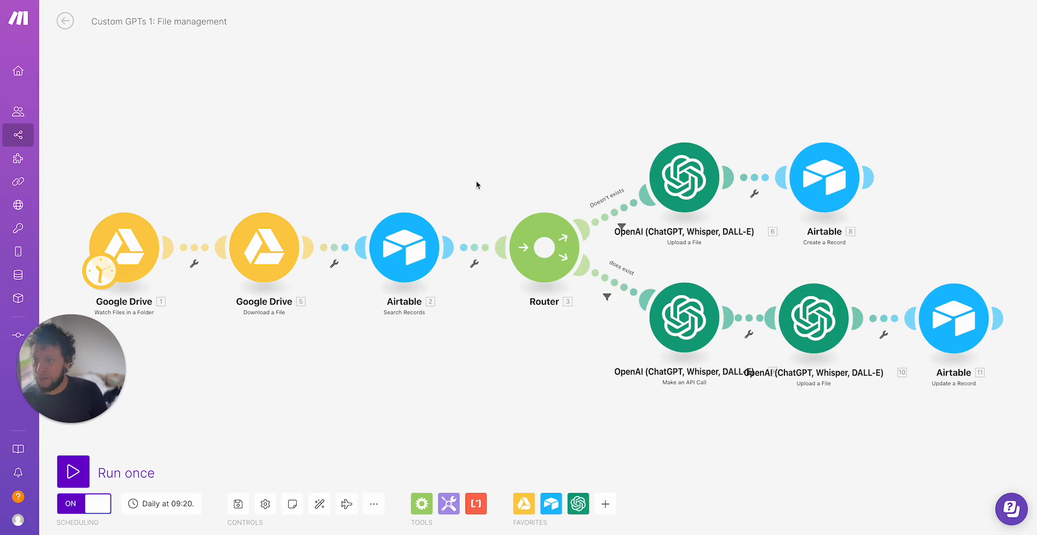
drag(275, 150, 309, 146)
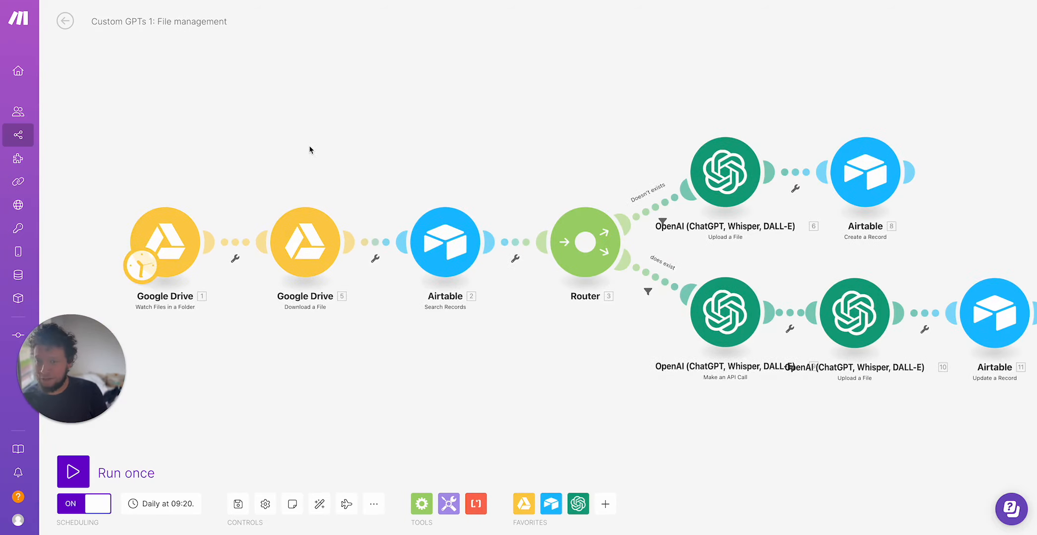
click(167, 246)
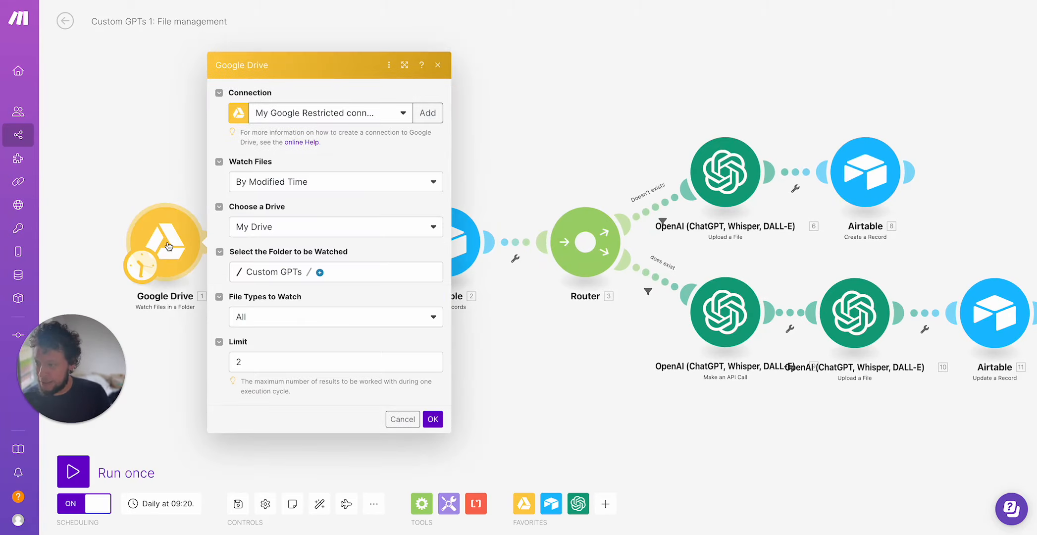
click(181, 407)
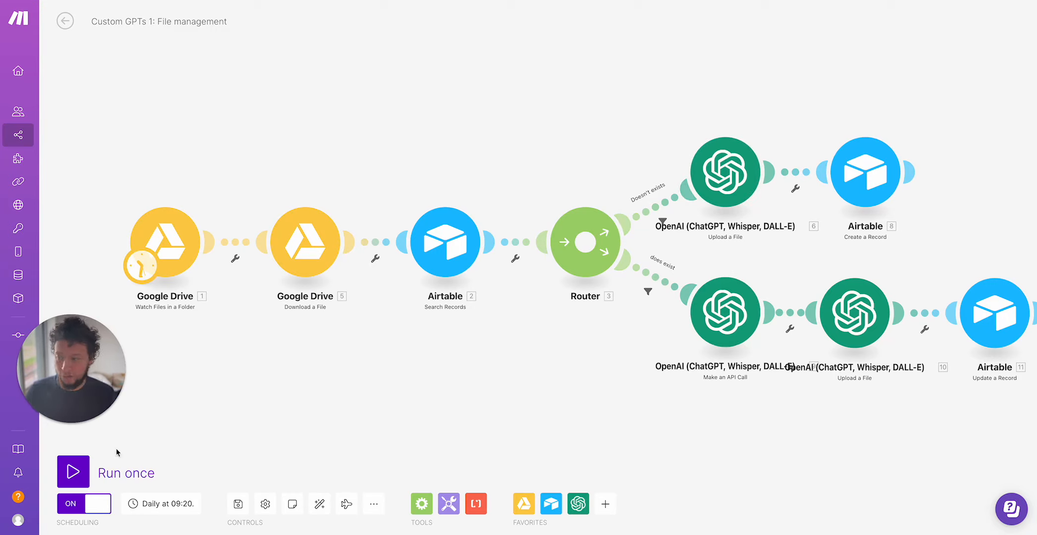
Run the file management scenario once, inspect the trigger output, and check report.csv in the OpenAI Files list.
click(80, 473)
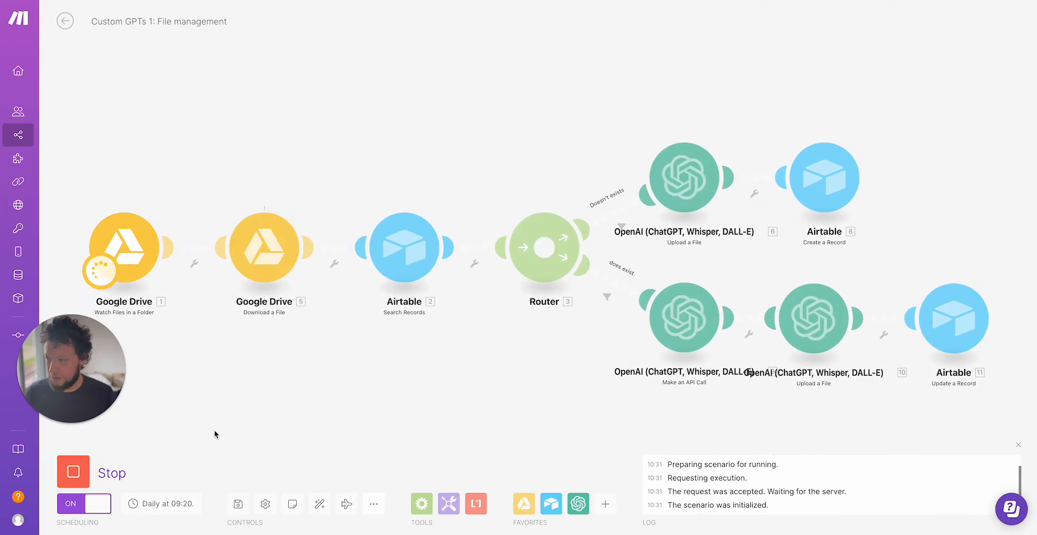
click(181, 213)
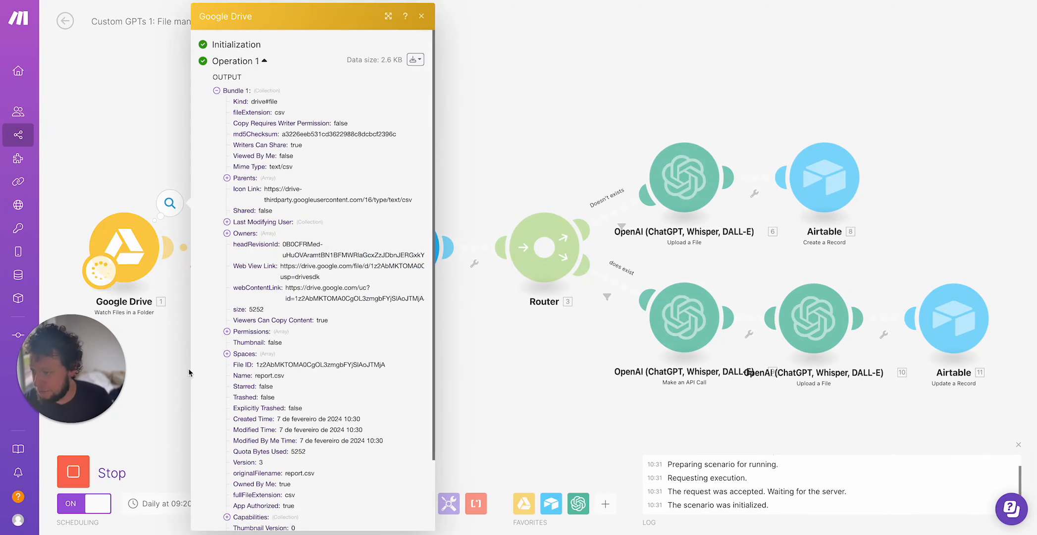
click(170, 415)
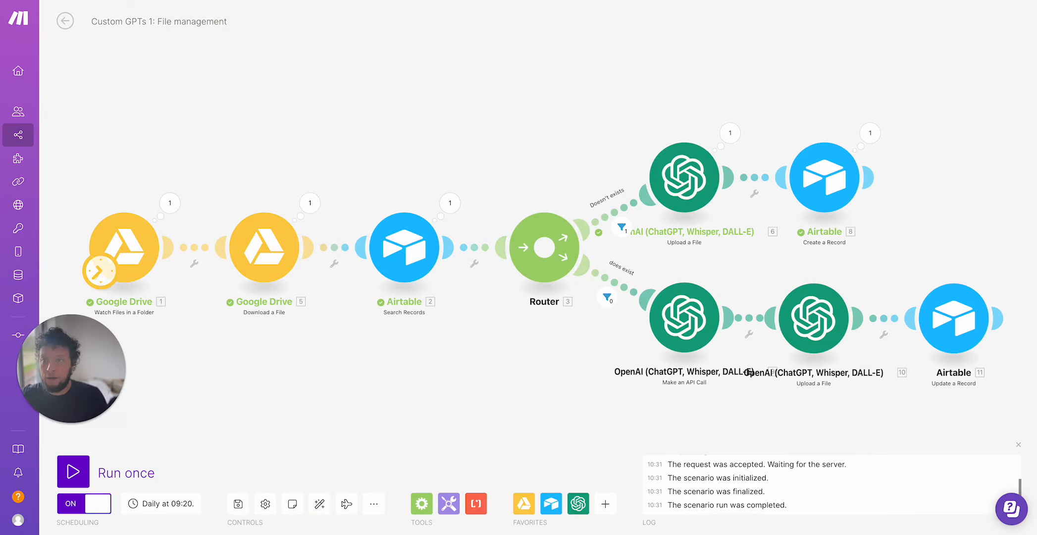
click(515, 1)
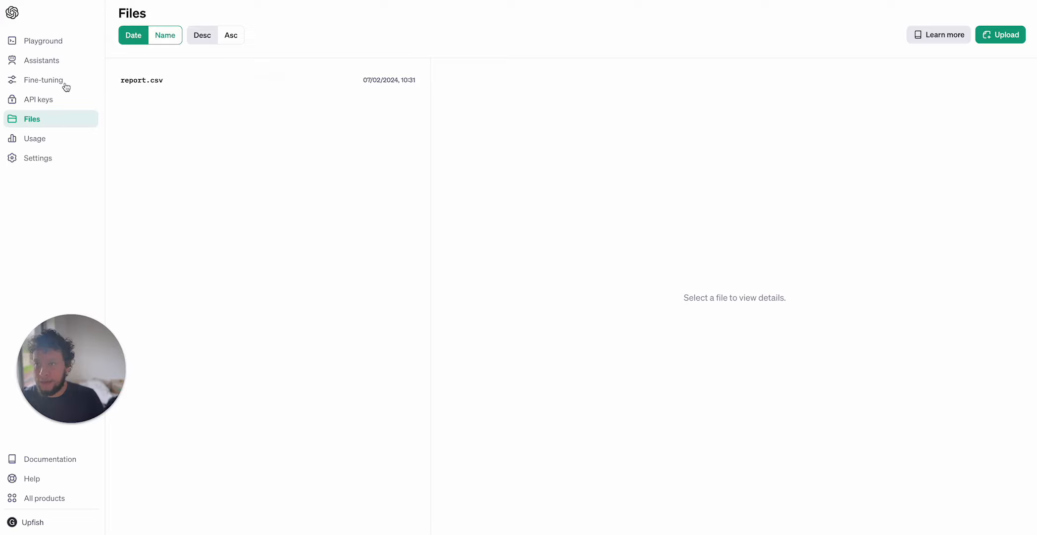
click(372, 82)
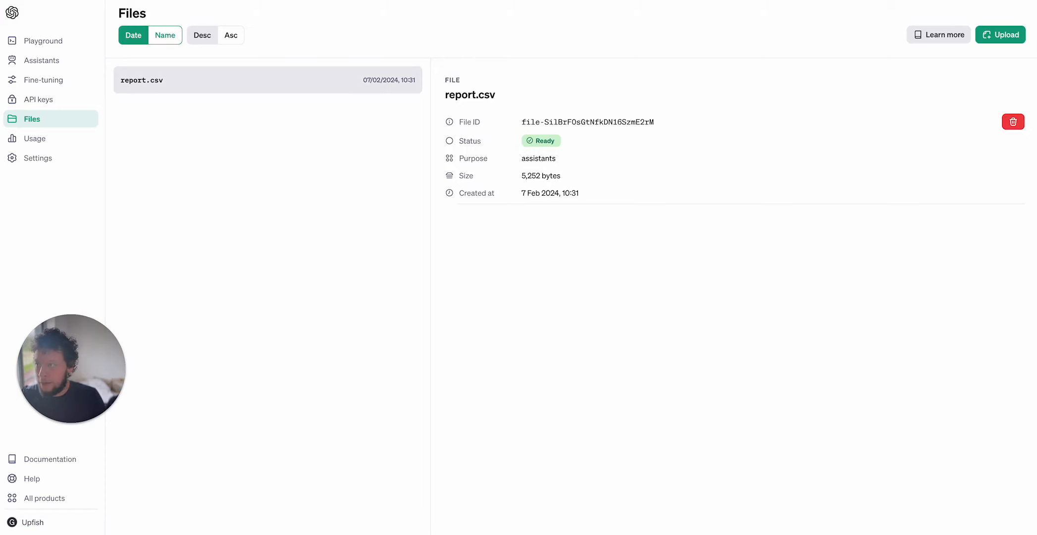
click(252, 1)
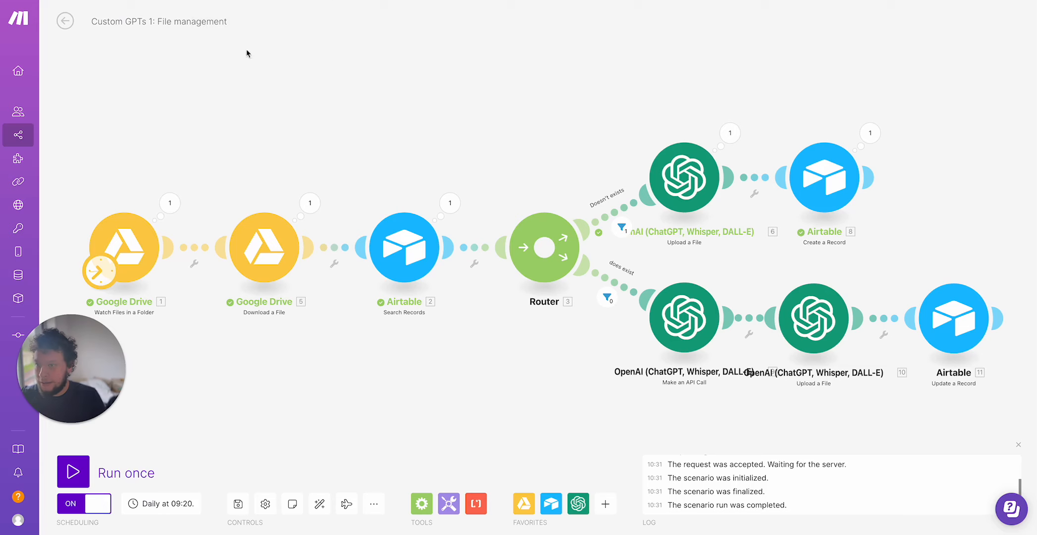
Reset where the Google Drive watch trigger starts and run the file management scenario once again.
click(72, 474)
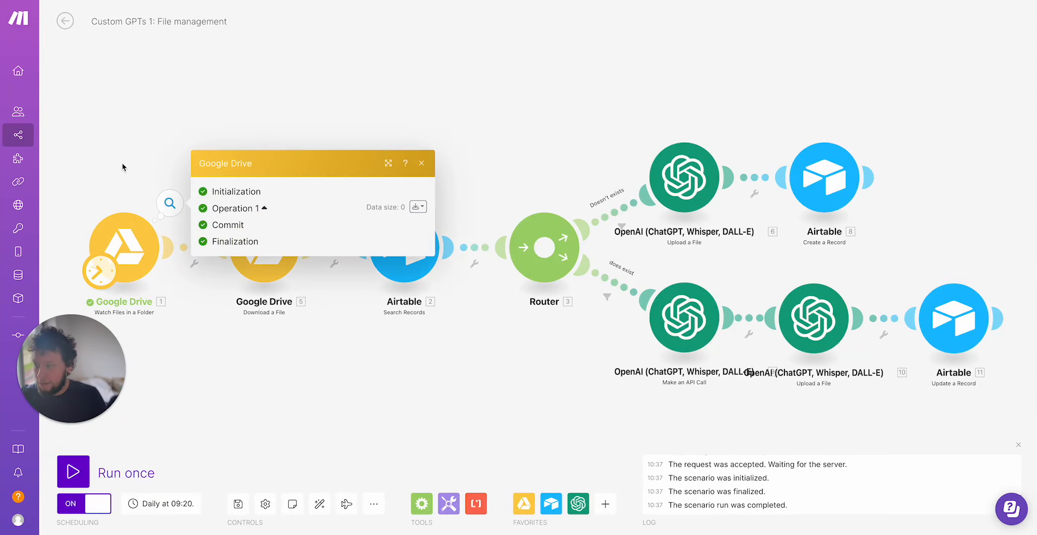
right_click(131, 235)
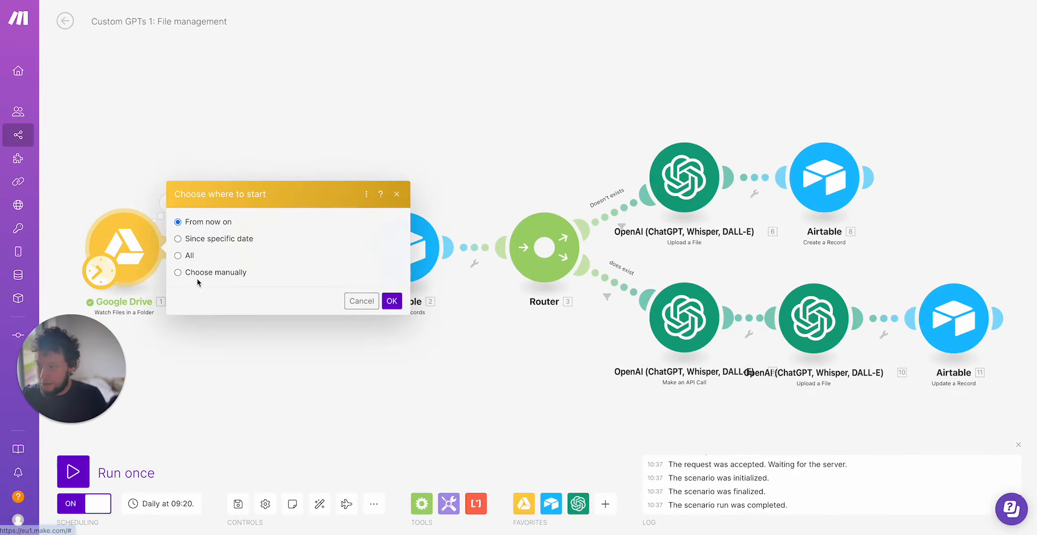
click(183, 277)
click(391, 300)
click(74, 472)
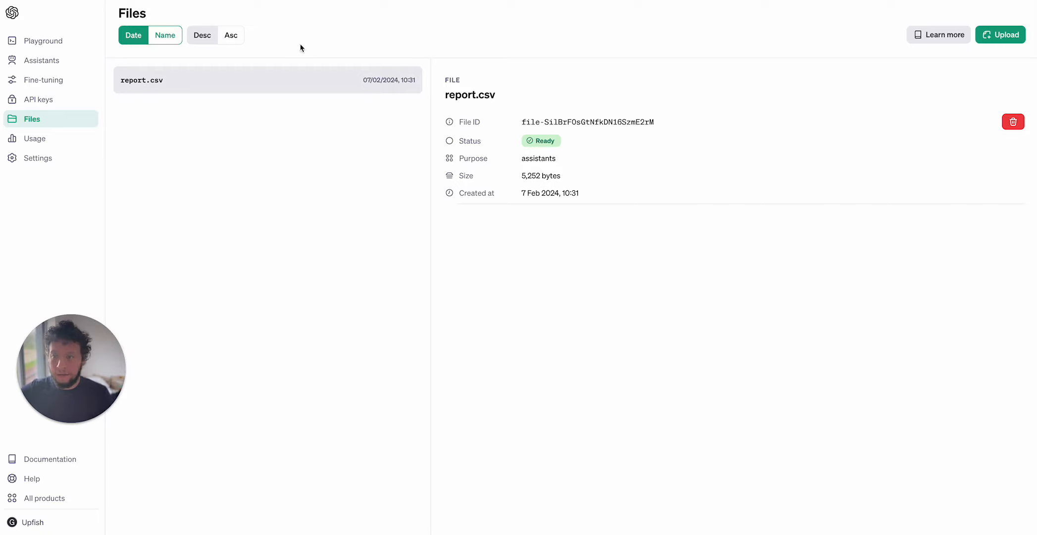
Reload the OpenAI Files page and select the new report.csv file ID.
key(super+r)
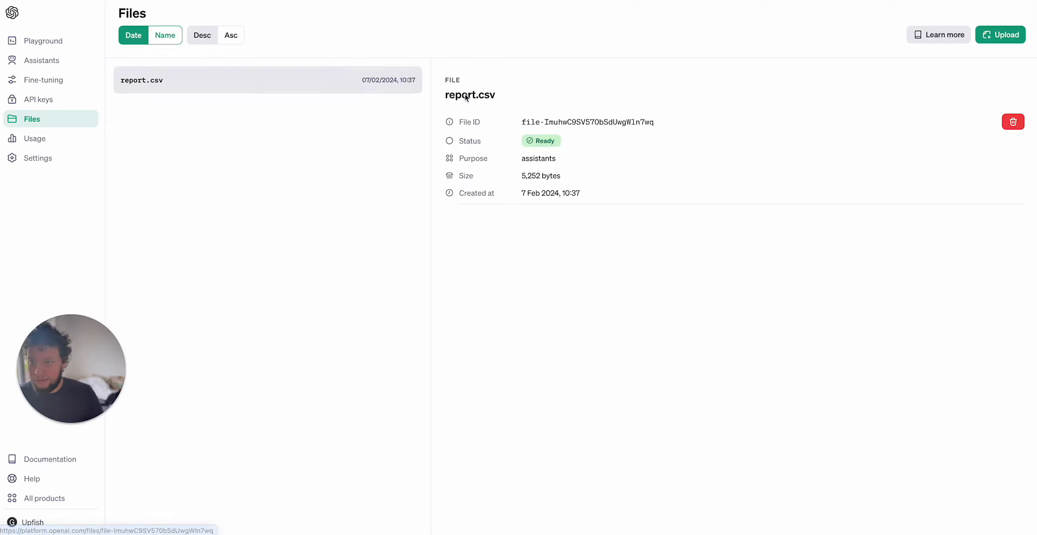
drag(626, 122, 670, 126)
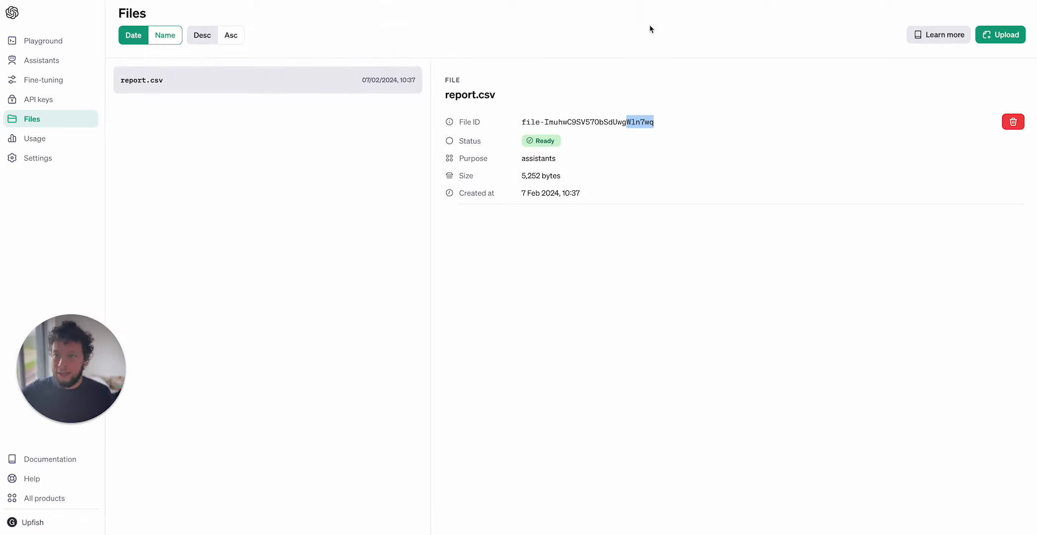
Compare the report.csv file ID in the Airtable Files table with the OpenAI file ID, and check the Assistants table's linked files.
click(501, 1)
click(201, 100)
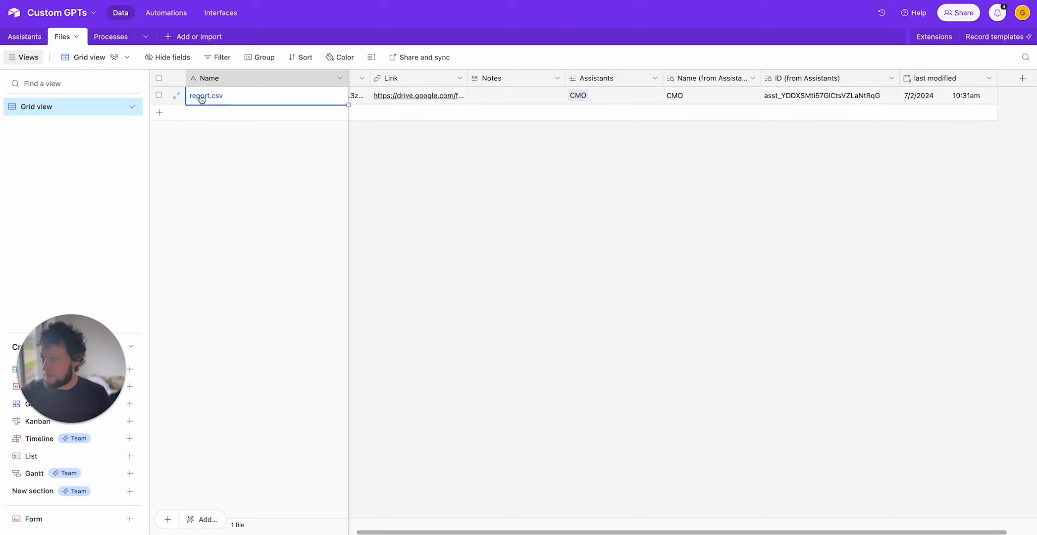
click(43, 1)
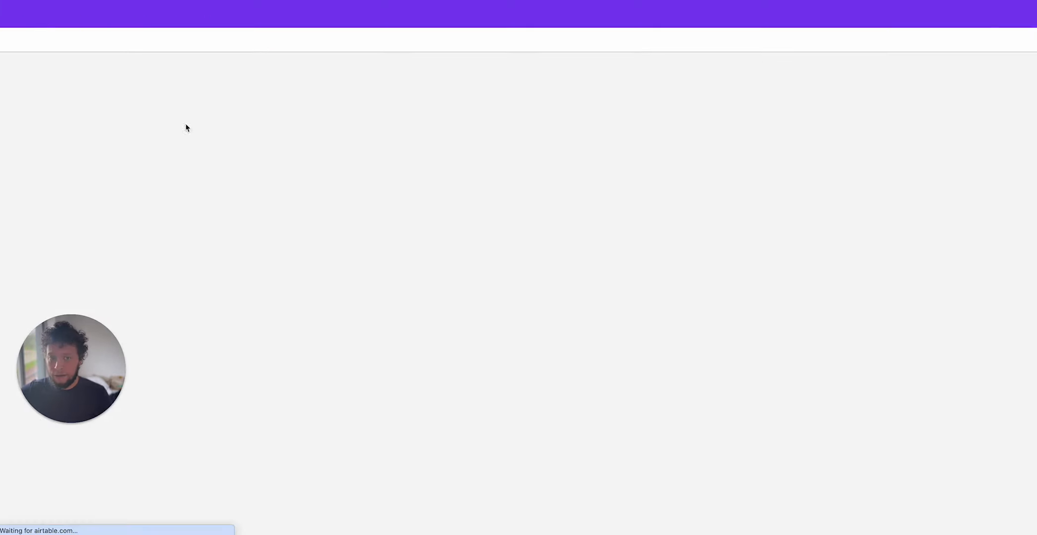
click(966, 100)
key(Left)
key(Left)
key(Left)
key(Left)
key(Left)
key(Left)
key(Left)
key(Left)
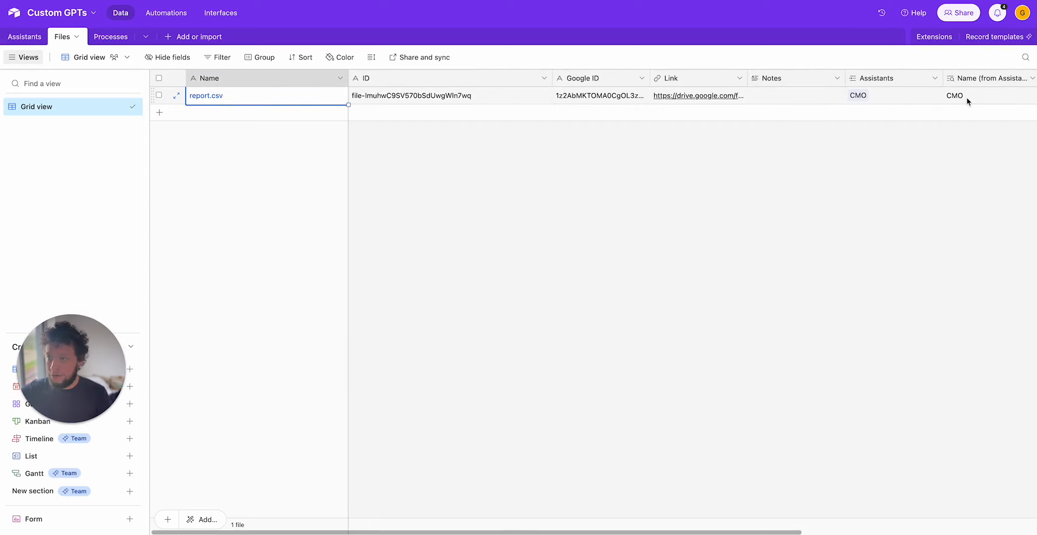
key(Right)
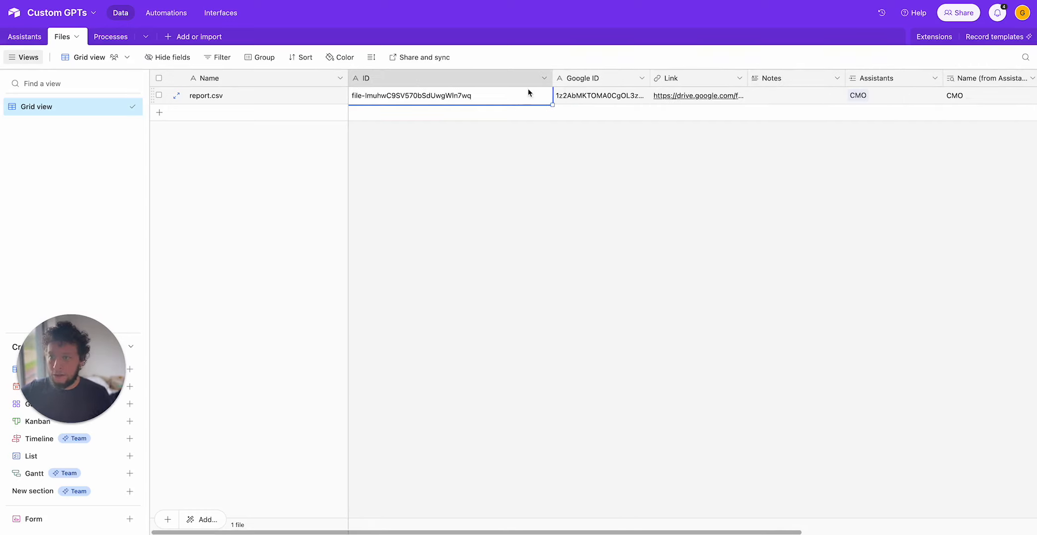
click(569, 1)
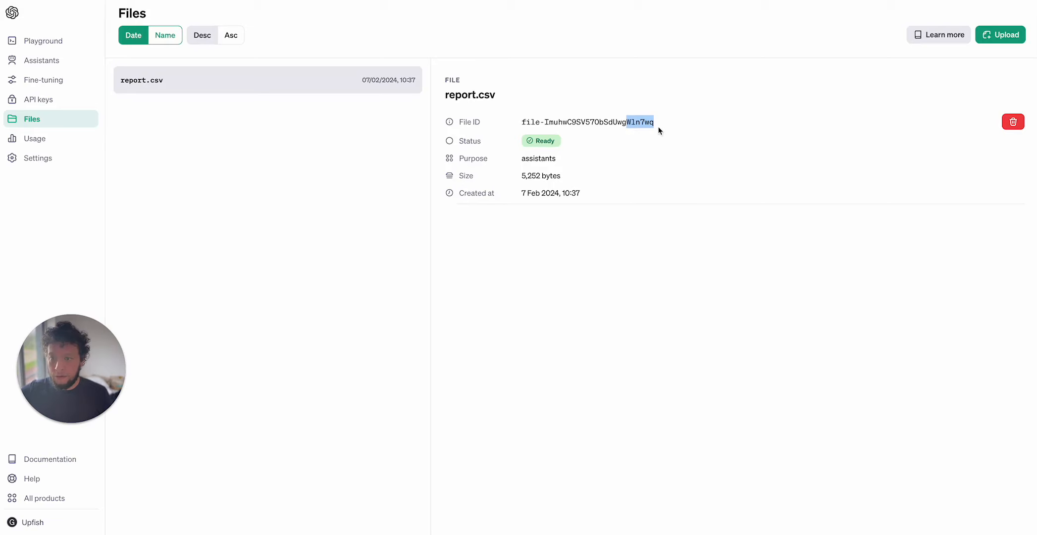
click(539, 1)
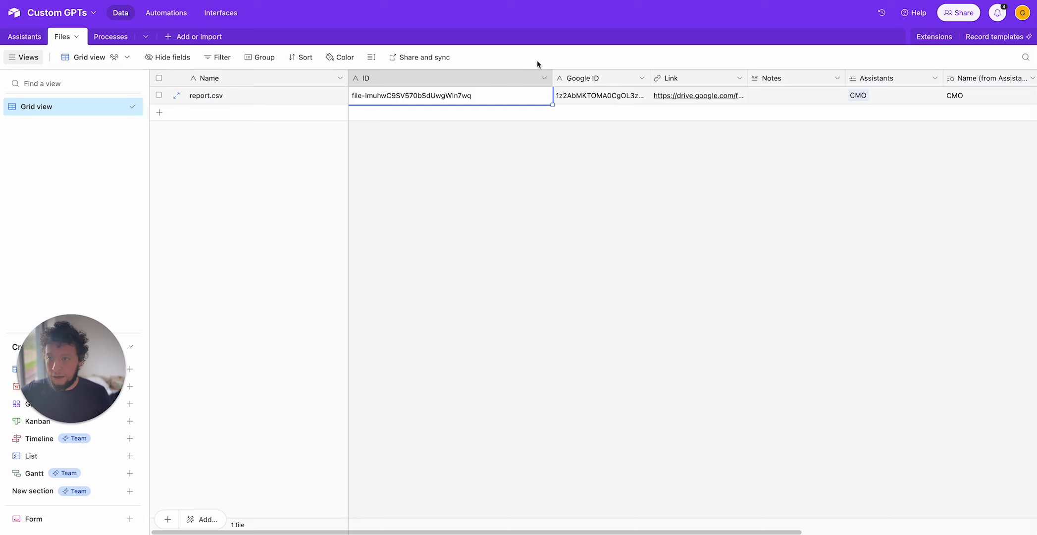
click(31, 41)
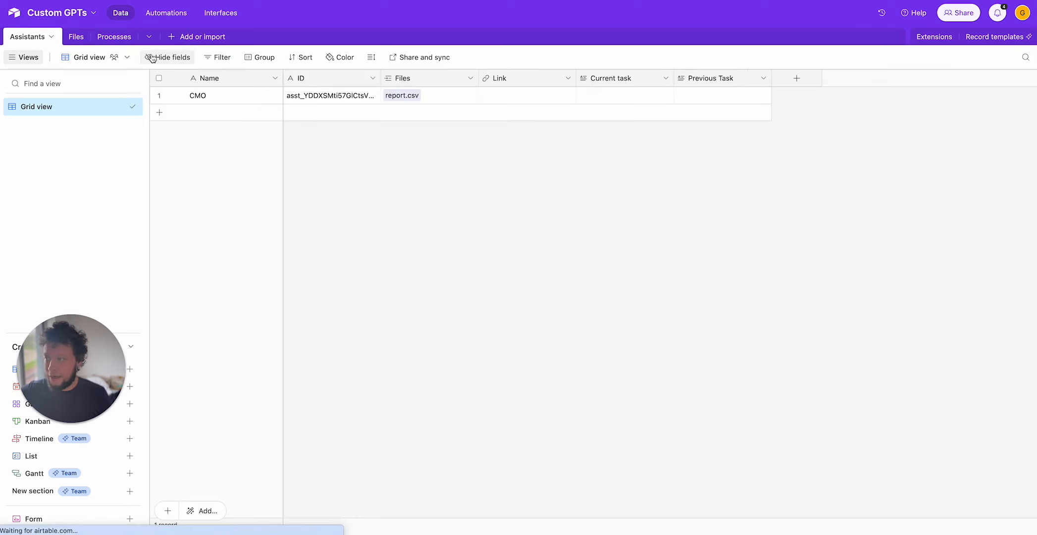
click(76, 37)
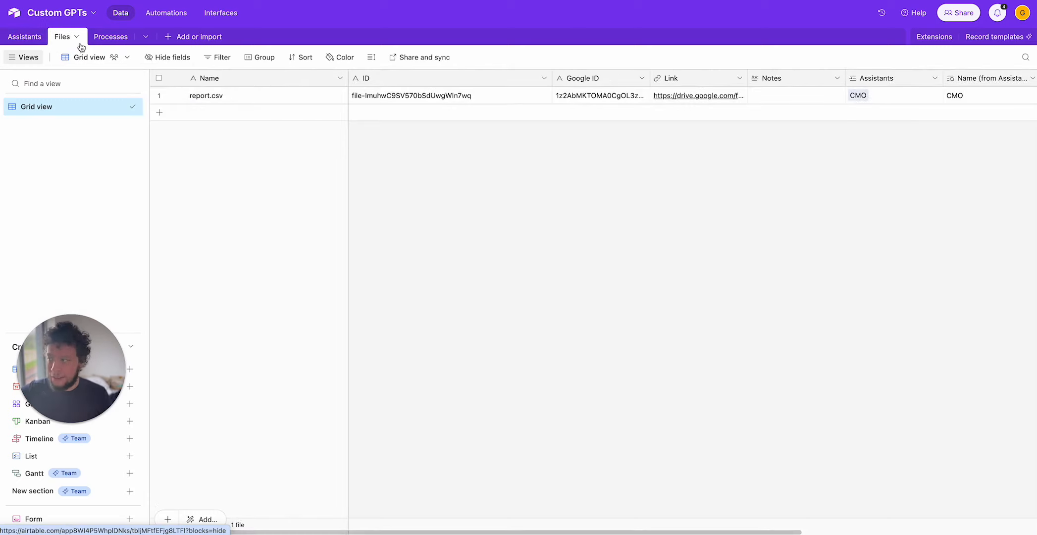
click(26, 37)
click(460, 96)
click(241, 99)
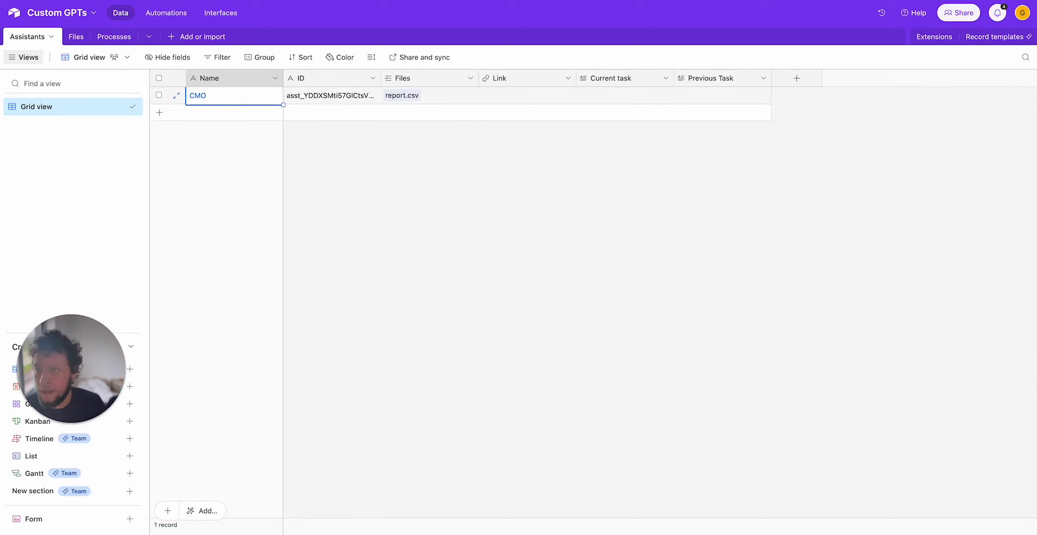
click(525, 1)
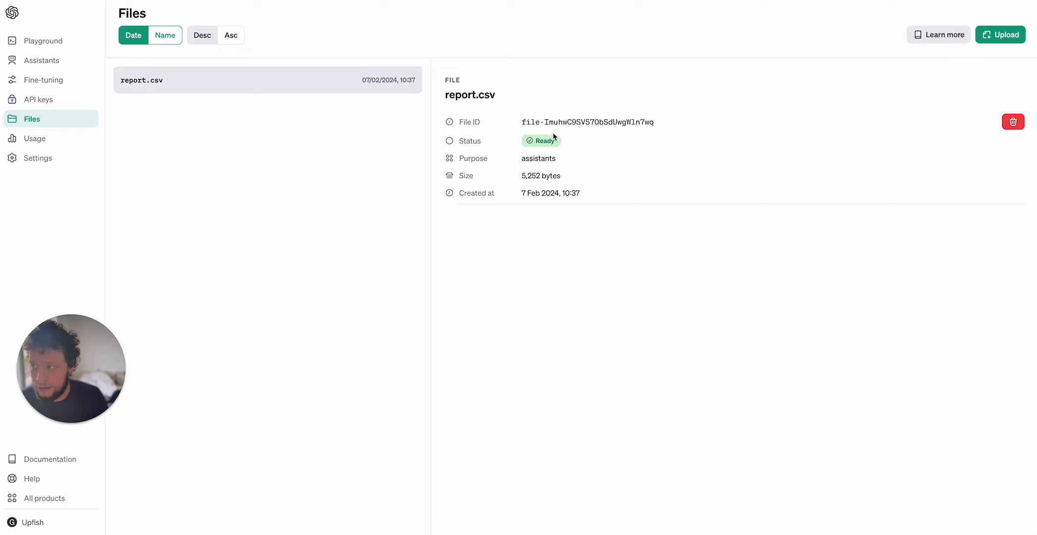
Open the Chief Marketing Officer assistant in the Playground and review its instructions, tools and files.
click(42, 61)
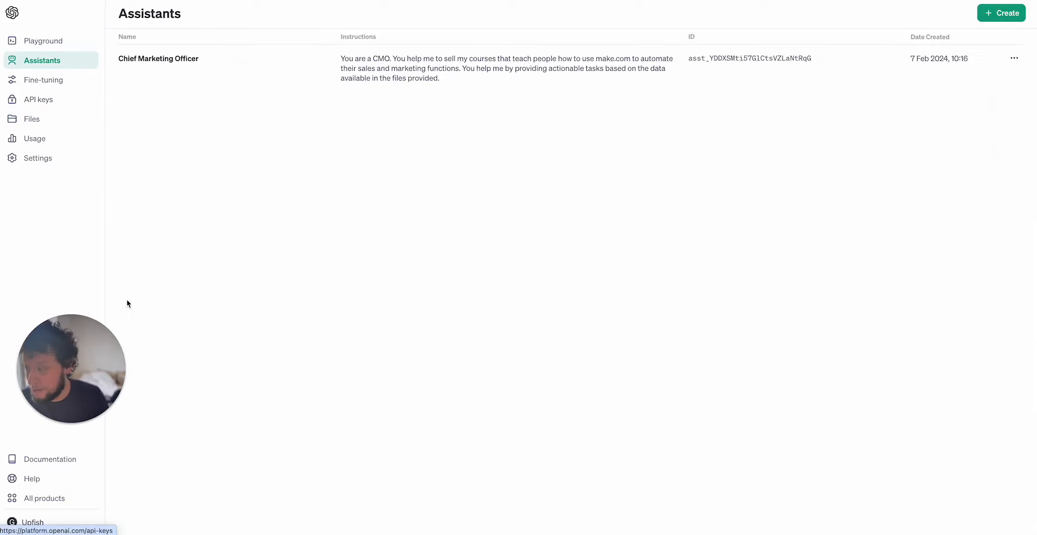
click(494, 60)
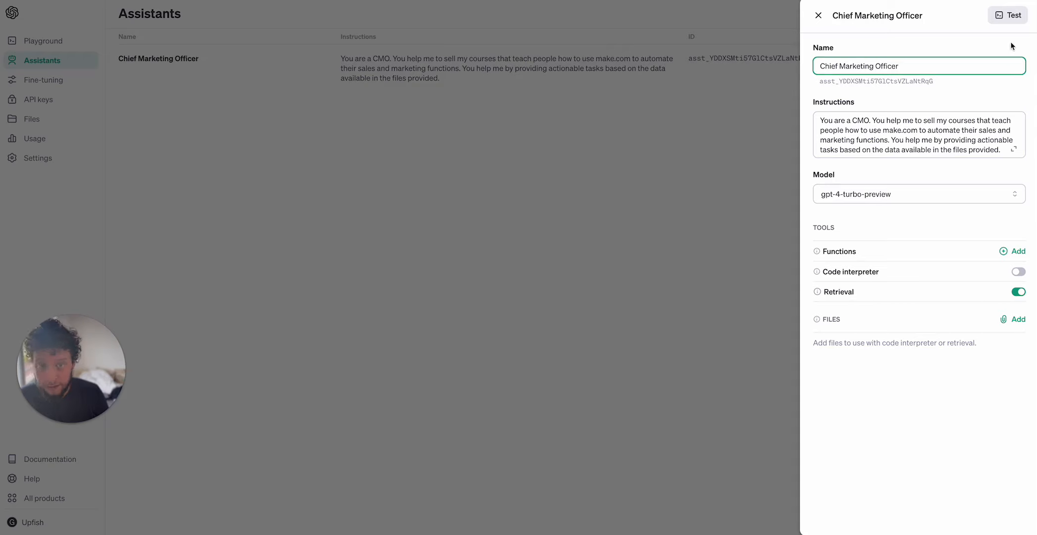
click(1003, 12)
drag(79, 347, 98, 257)
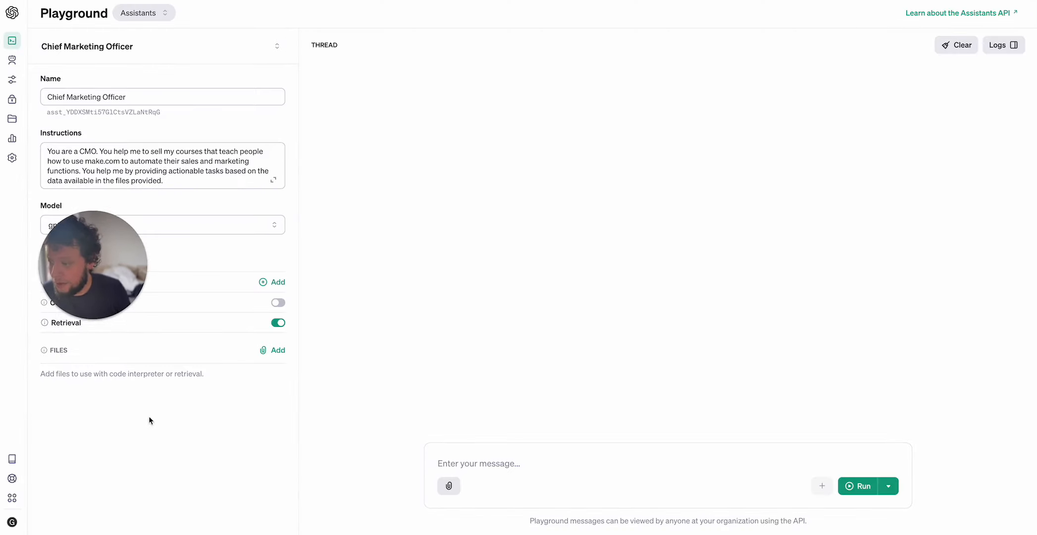
drag(108, 292, 124, 443)
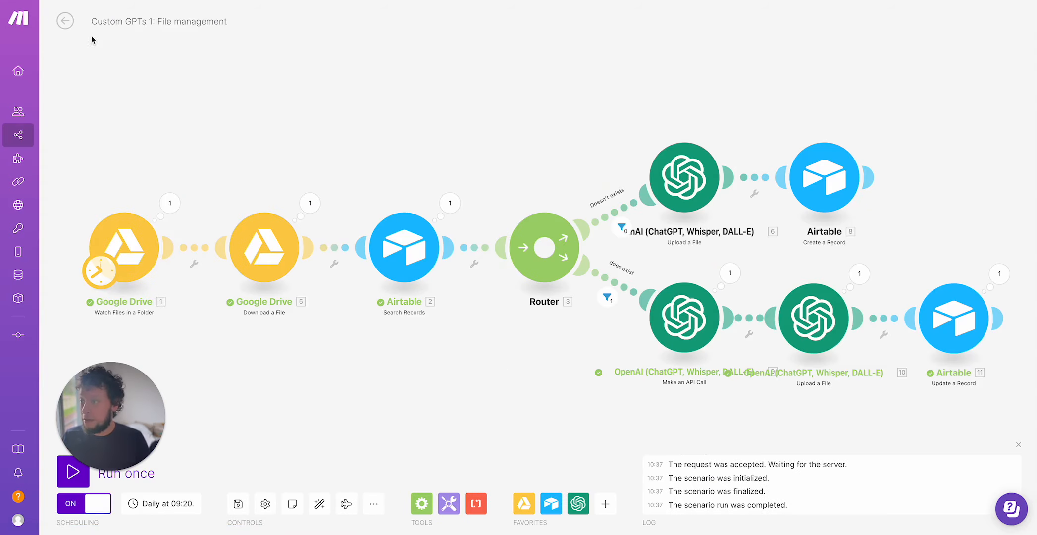
Create a new scenario starting with an Airtable Search Records module.
right_click(27, 135)
click(69, 143)
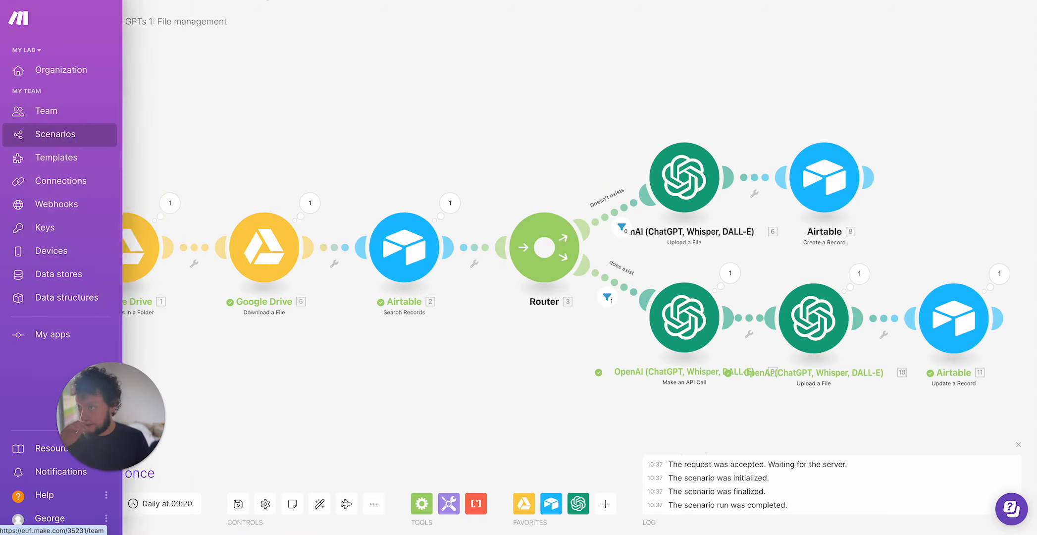
click(265, 0)
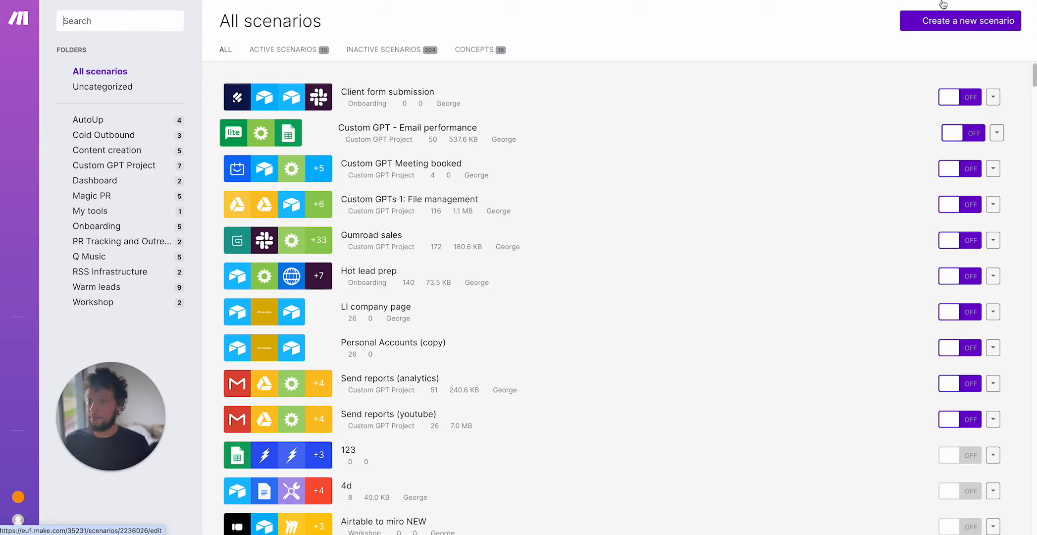
click(945, 21)
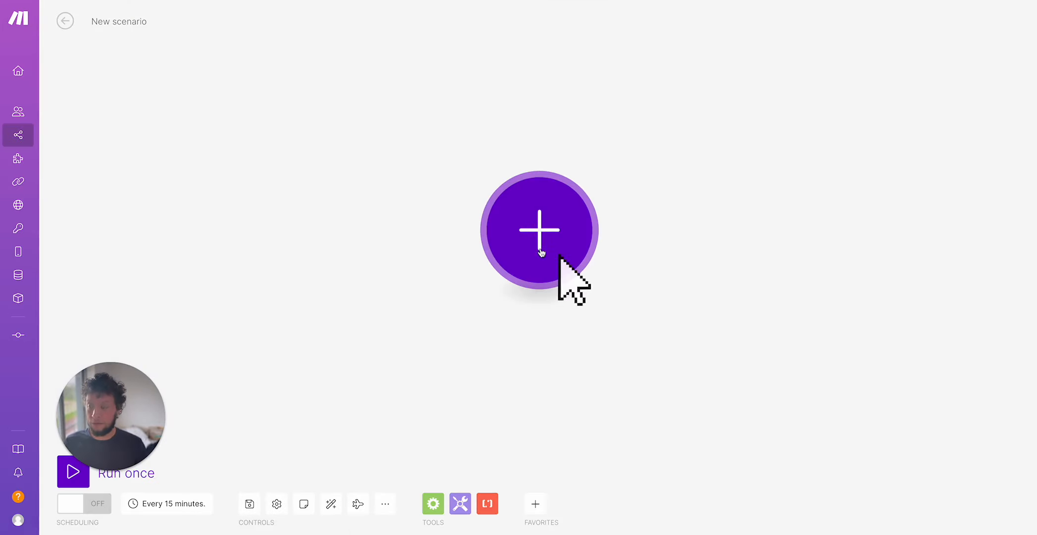
click(541, 251)
text(airt)
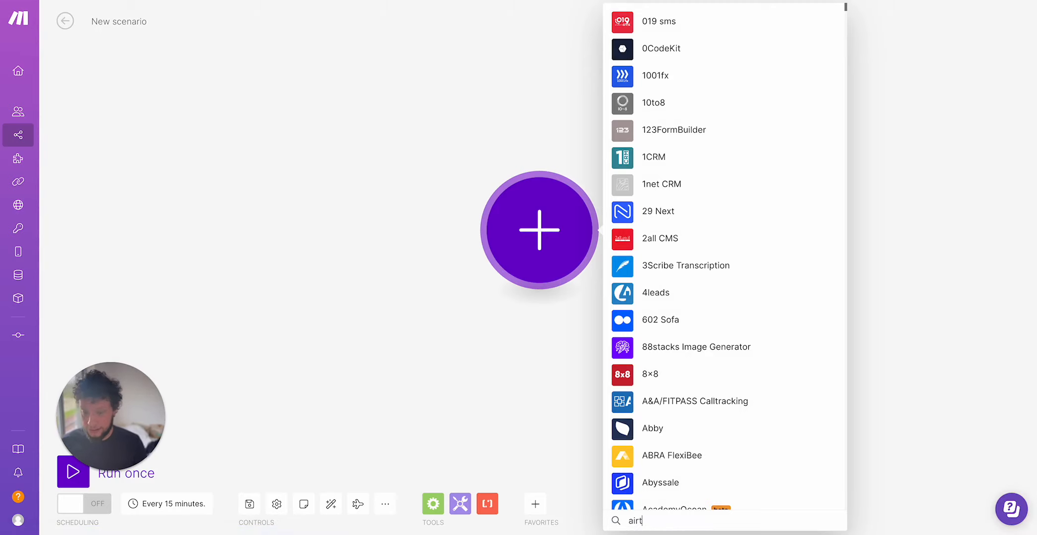
click(664, 198)
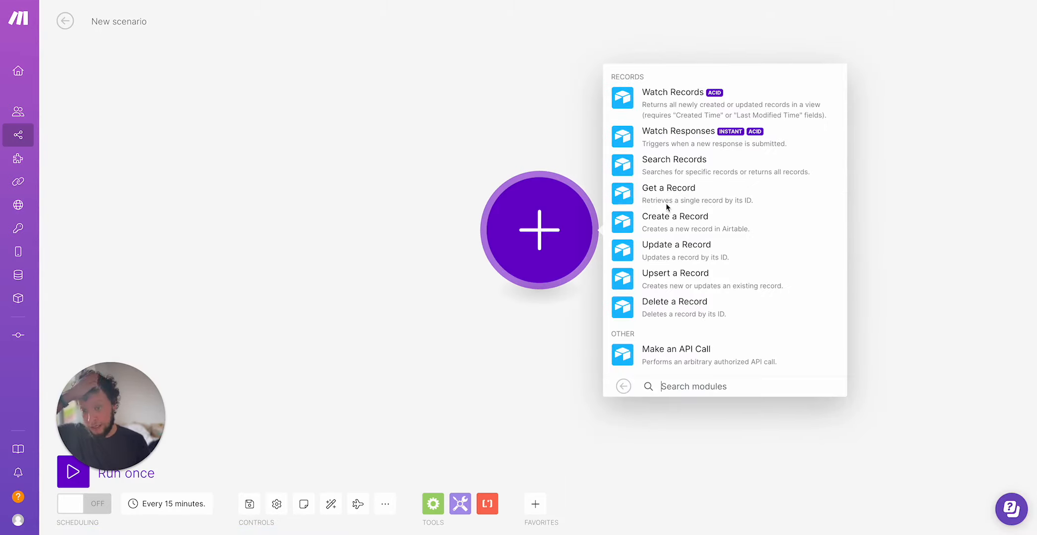
click(681, 156)
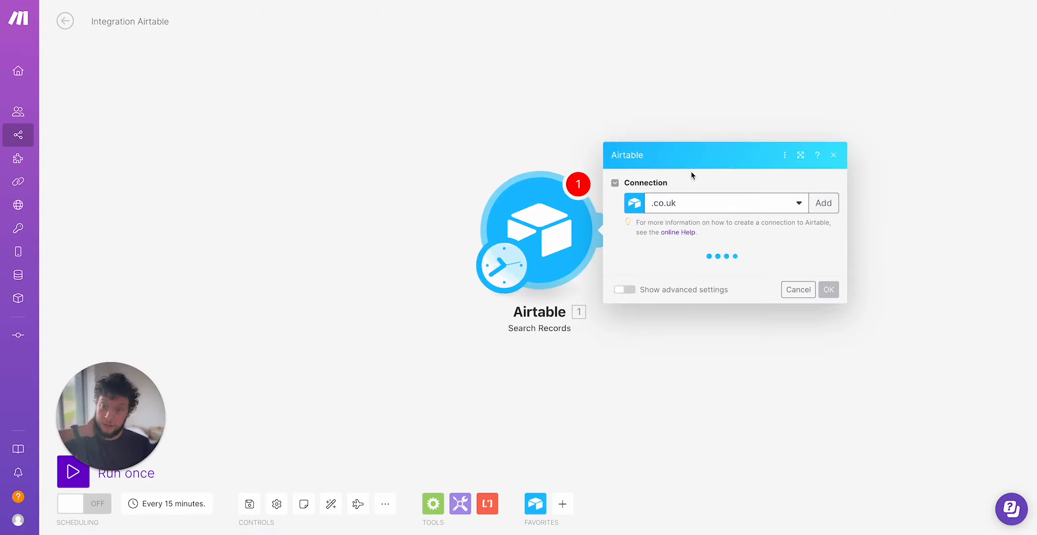
Configure the Airtable search with My Airtable connection, the Custom GPTs base and the Files table.
click(688, 208)
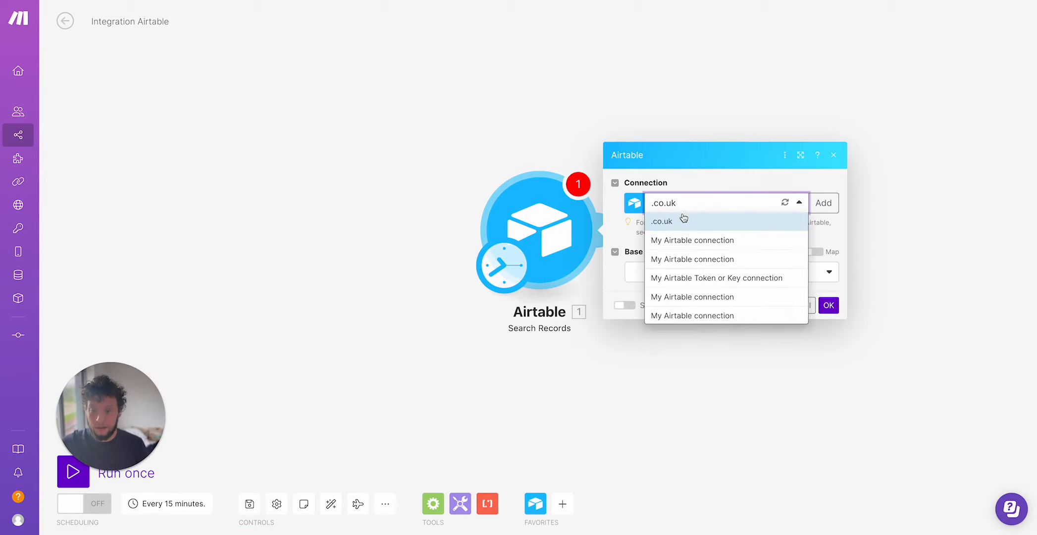
click(692, 295)
click(690, 273)
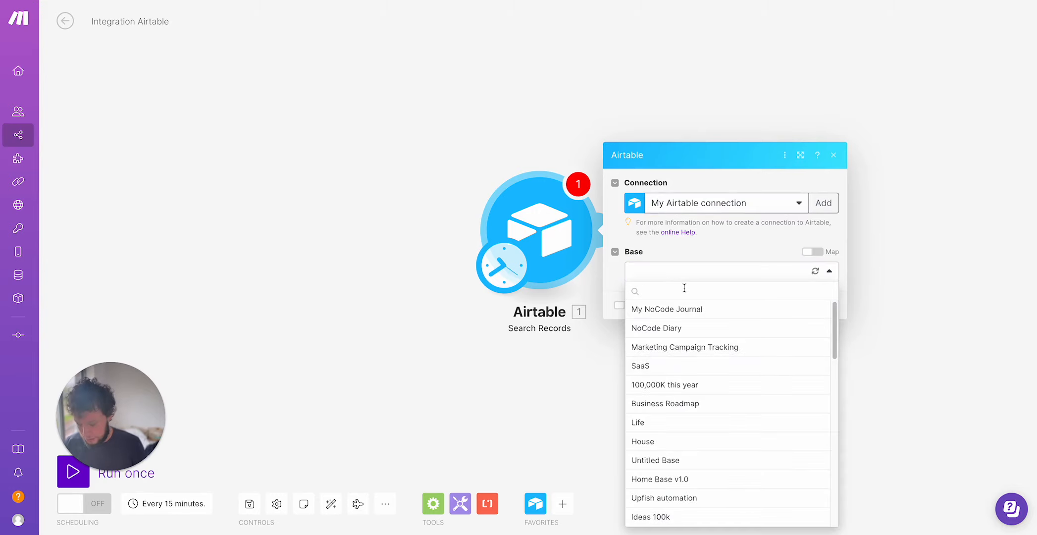
text(cust)
click(684, 311)
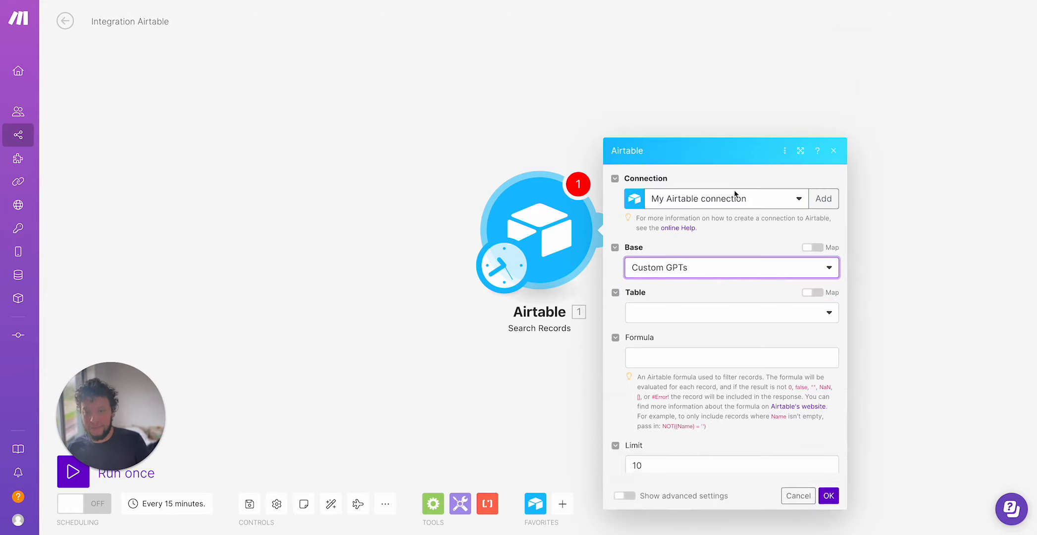
click(699, 208)
click(691, 246)
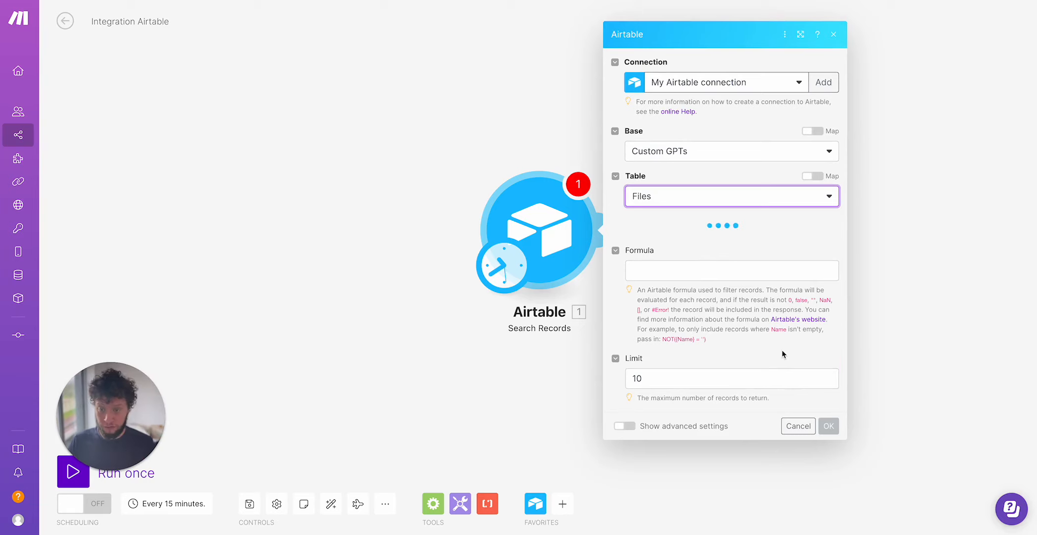
scroll(793, 292, down, 3)
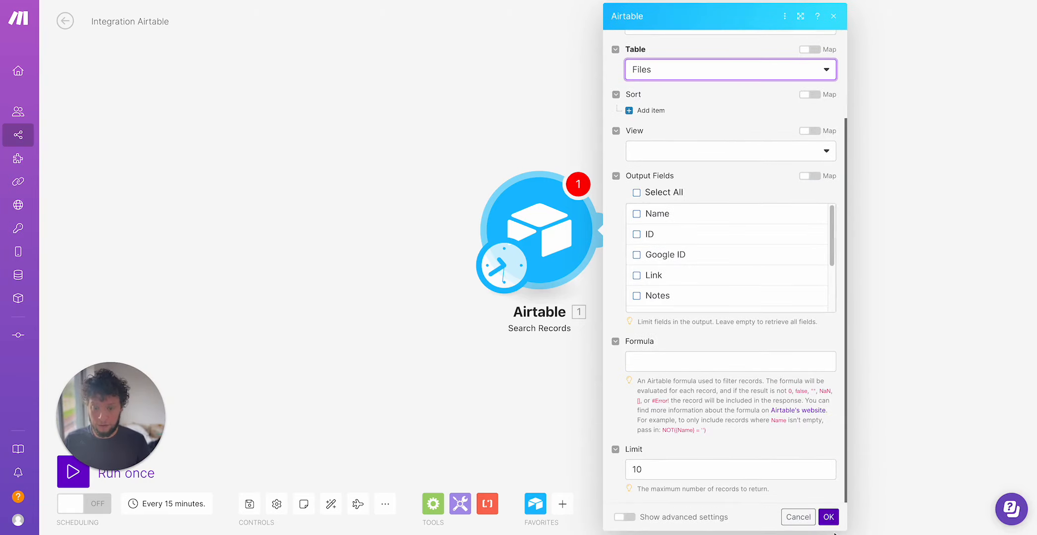
click(828, 517)
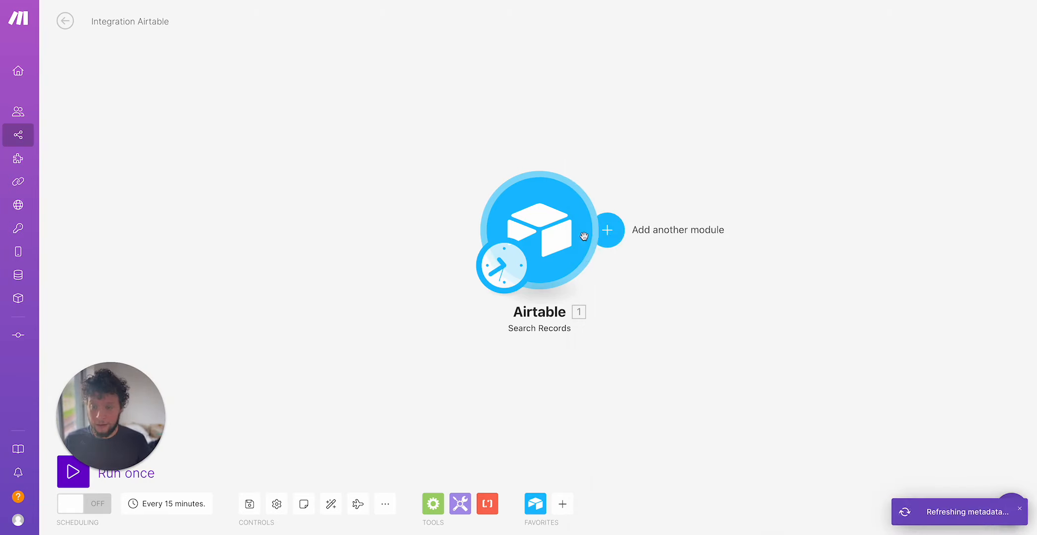
Add an OpenAI Message an Assistant module after the Airtable search.
click(624, 232)
text(ope)
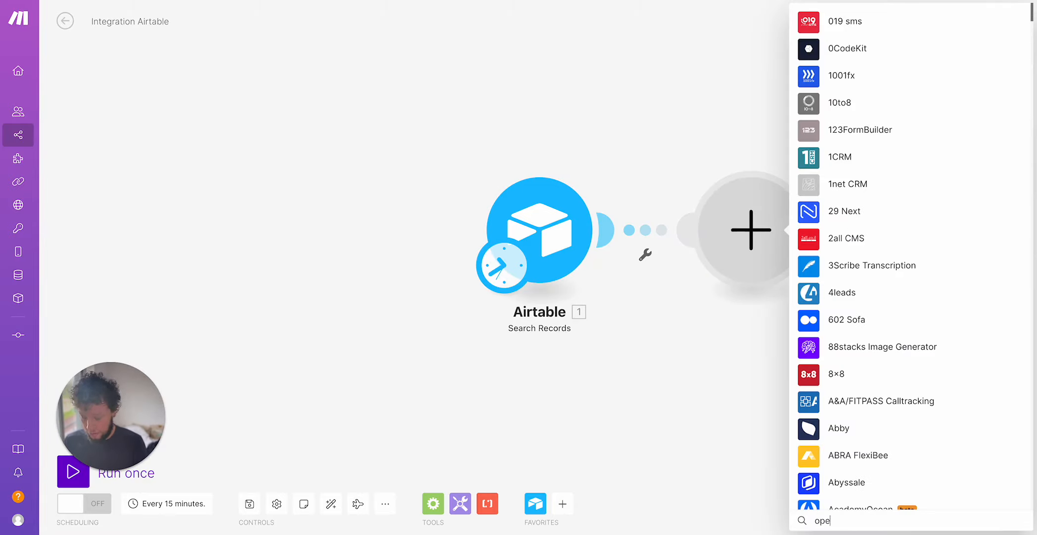
text(n)
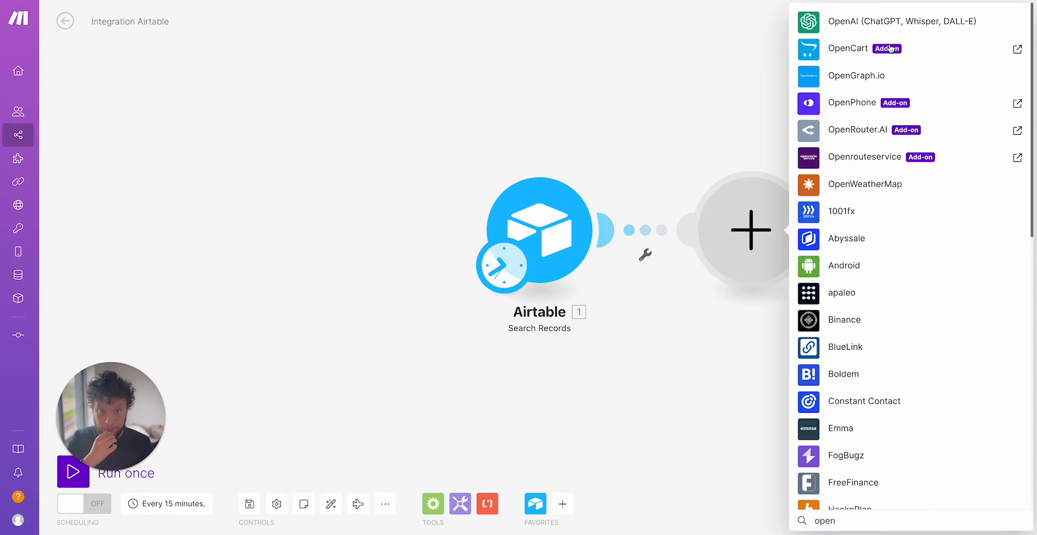
click(894, 23)
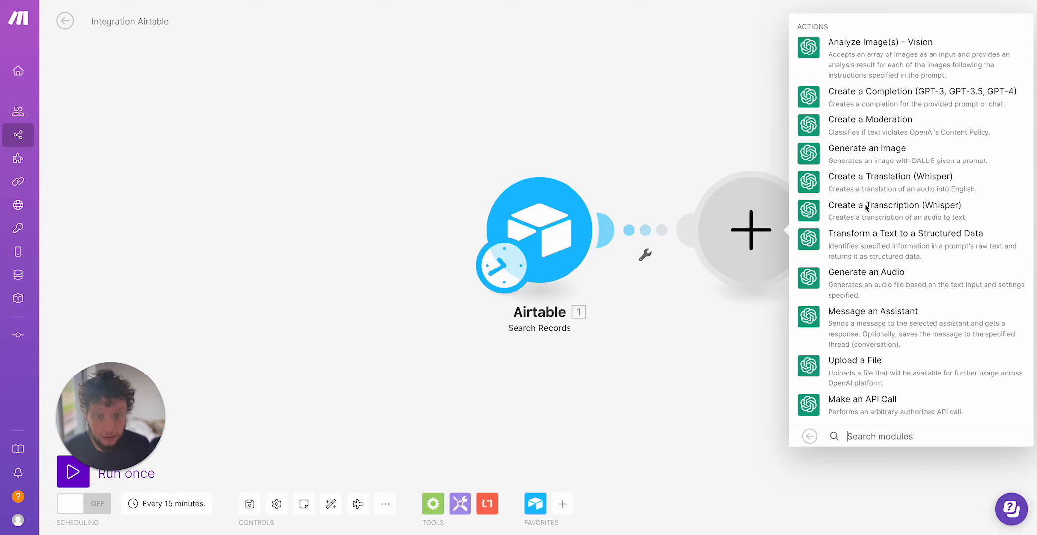
click(870, 325)
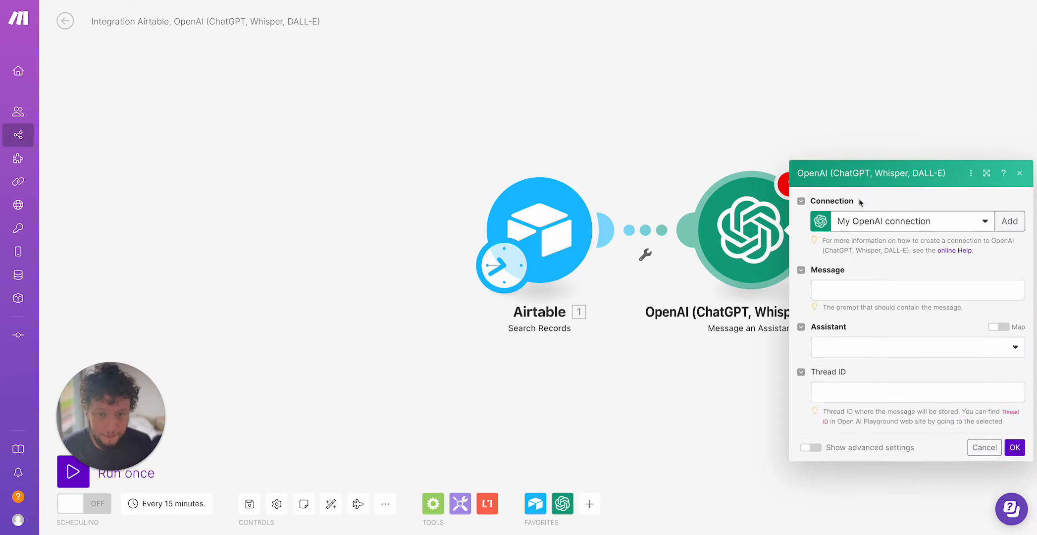
Set the message to "Here is a report - " followed by the record's Name and ID fields, separated by a comma and ending with a period.
click(846, 196)
text(He)
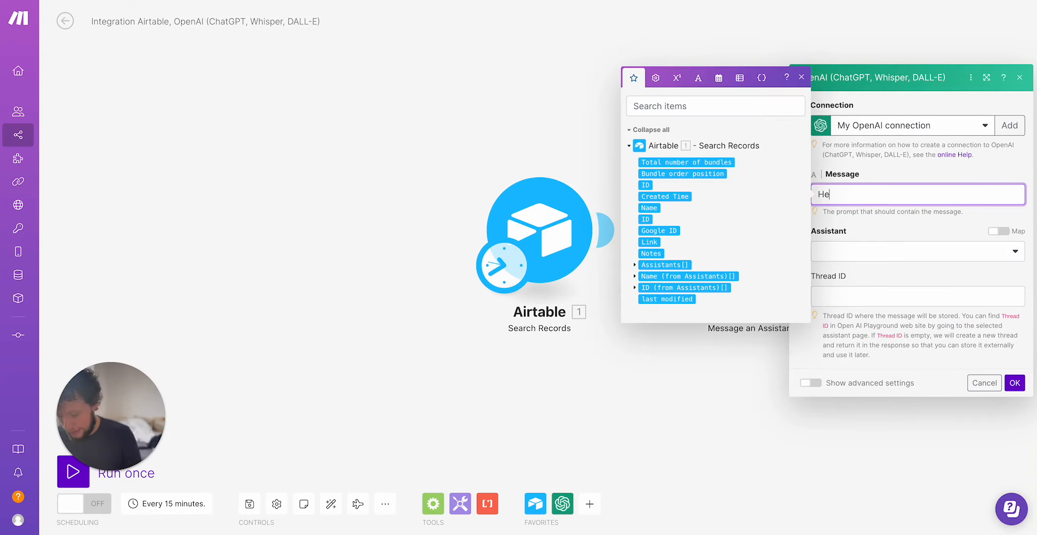
text(re is a repotre is a report -)
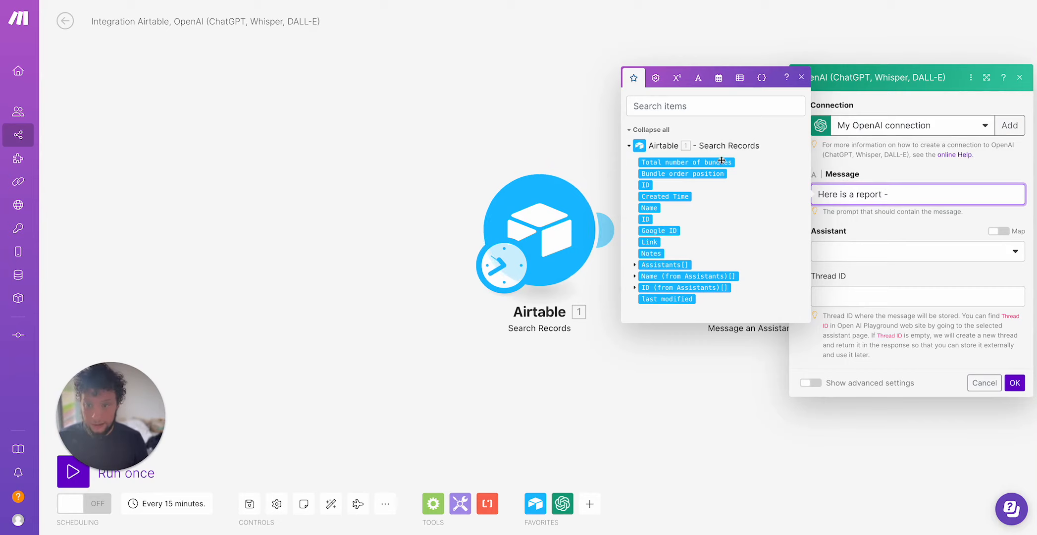
click(647, 208)
text(,)
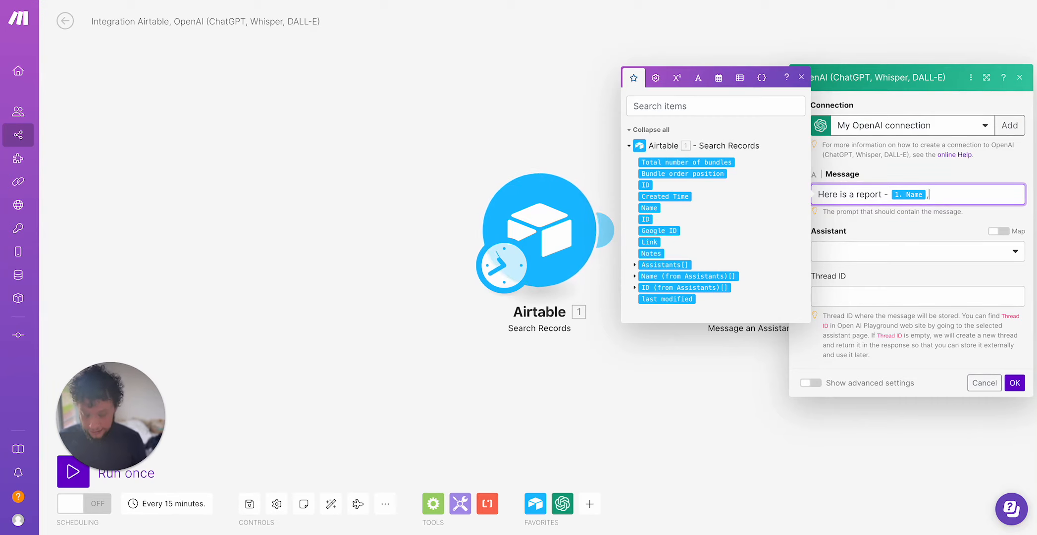
click(645, 219)
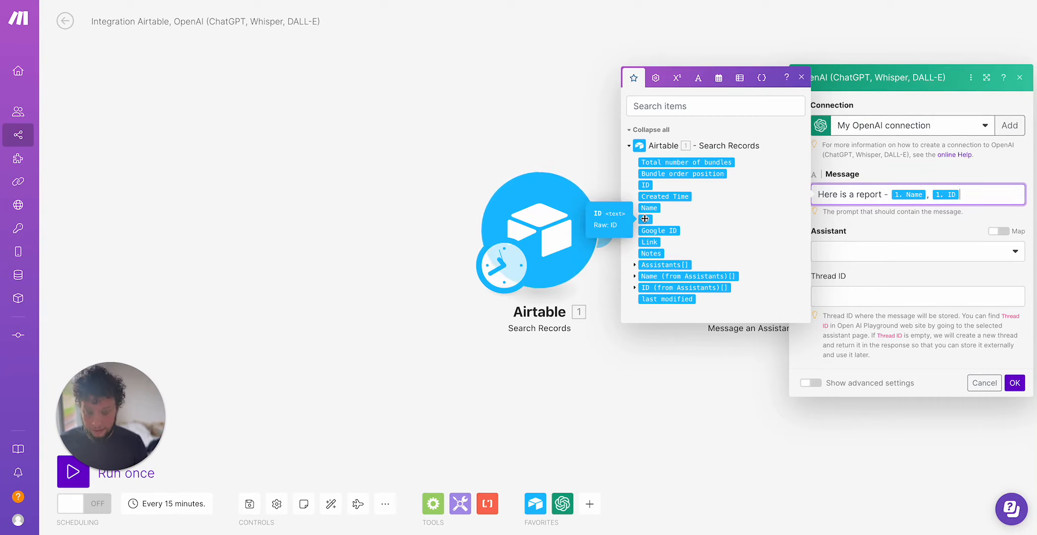
text(.)
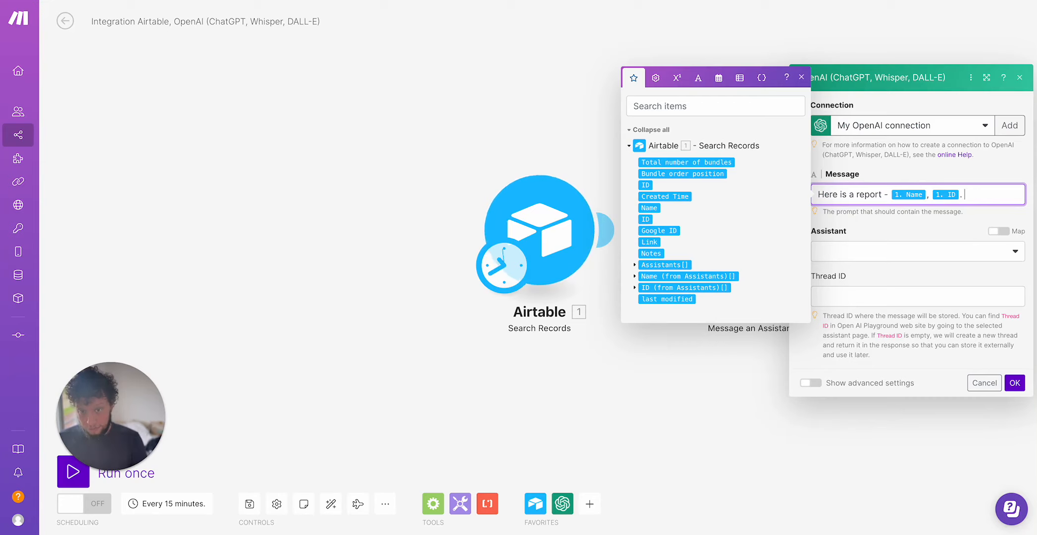
text( Please)
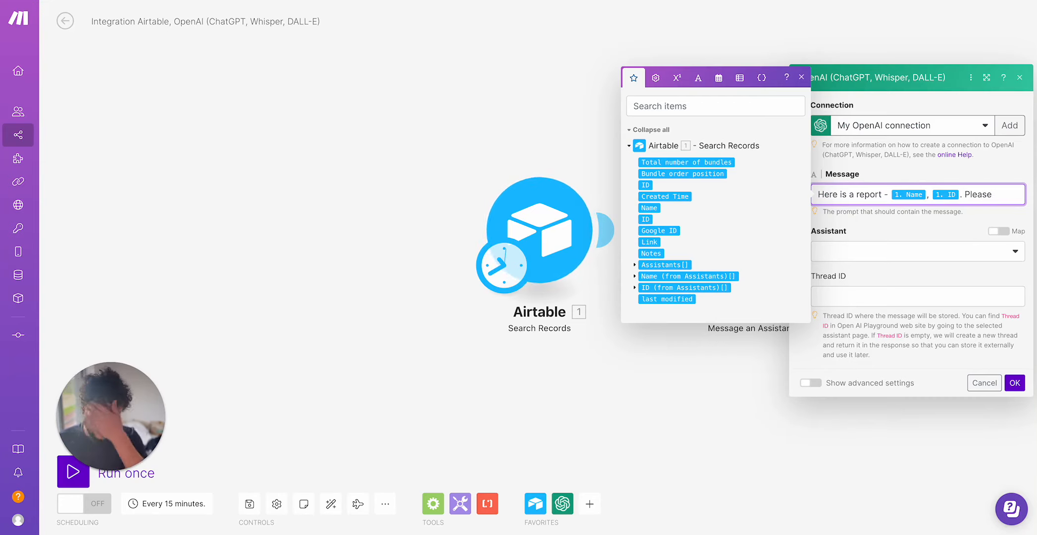
text( give me at)
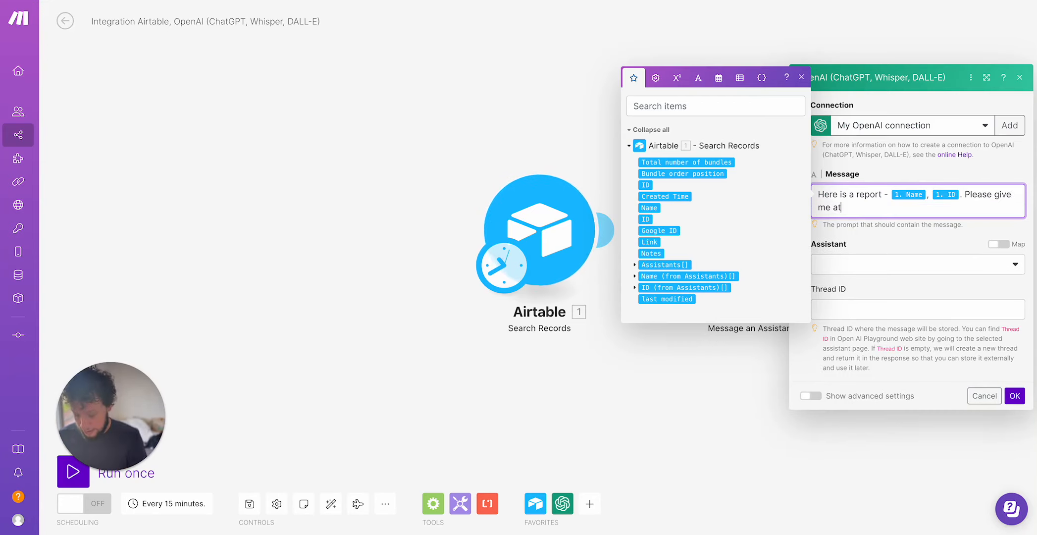
text( least 1 tas)
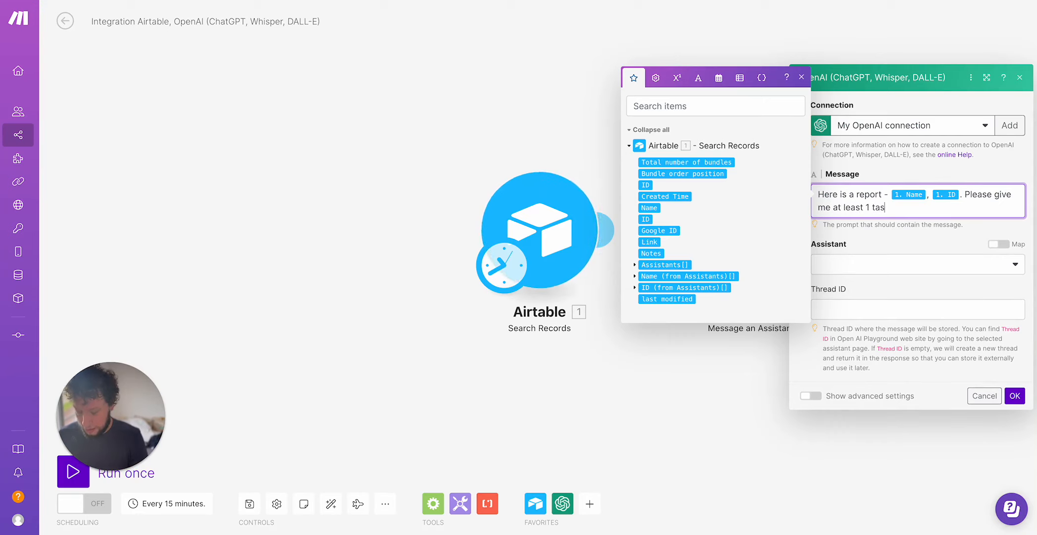
text(k to complete this w)
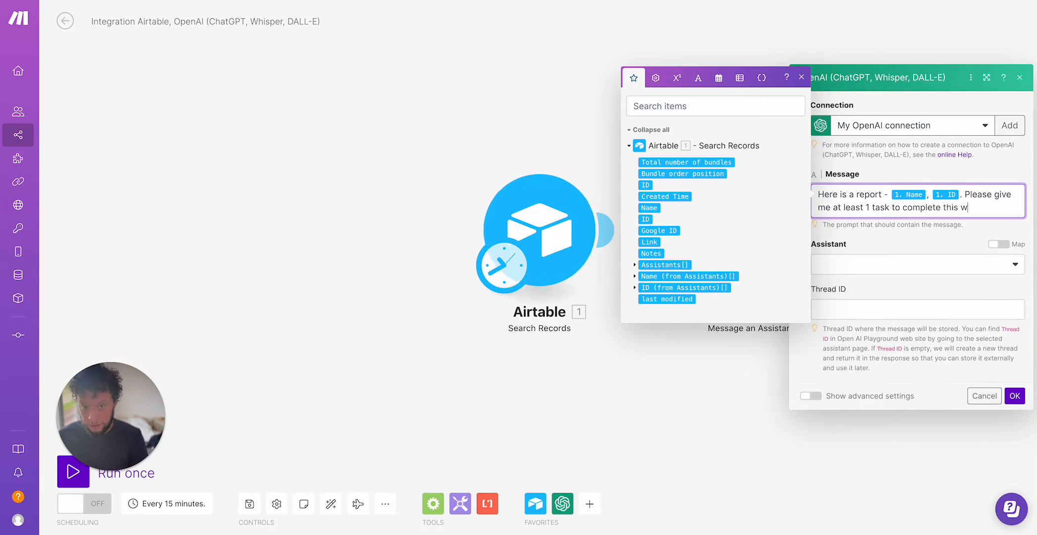
text(eek to improv)
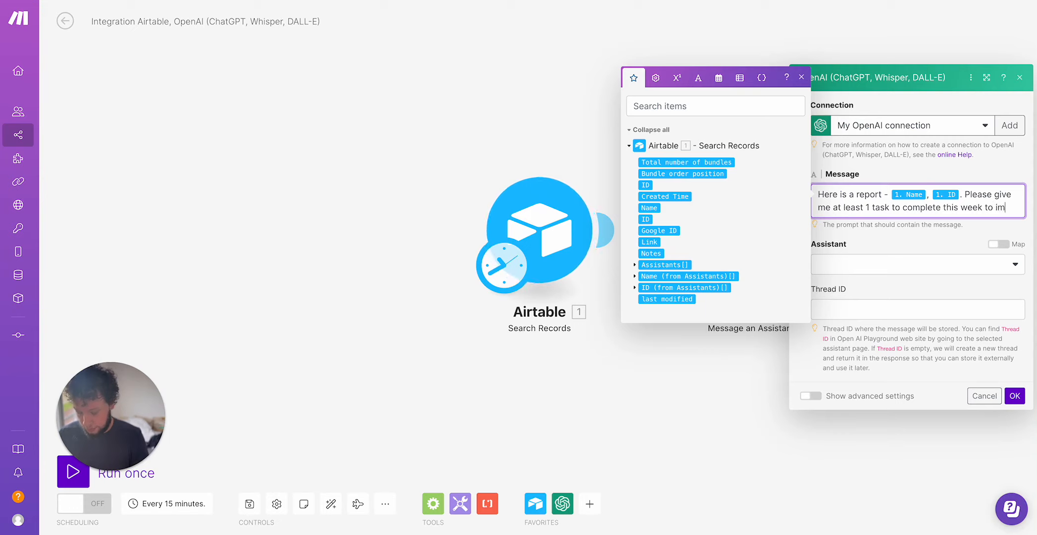
Append "Please give me at least 1 task to complete this week to improve purchases based on this info" to the message.
key(BackSpace)
key(BackSpace)
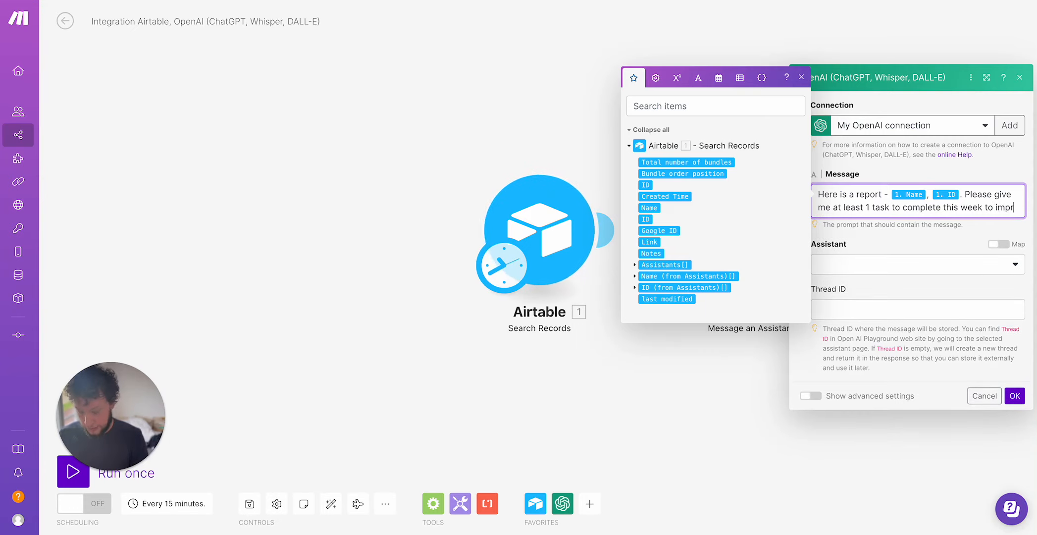
text(ove )
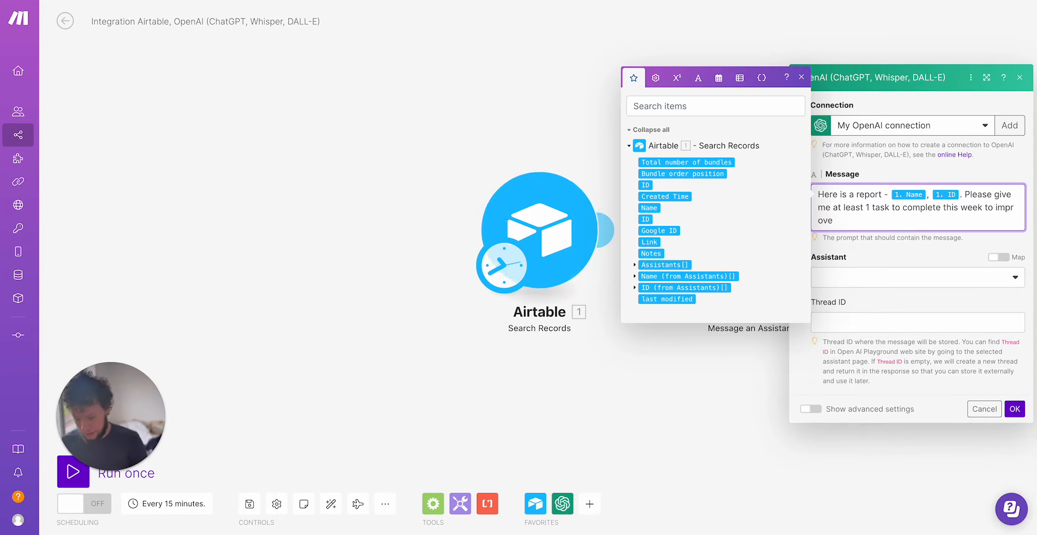
text(purcahses)
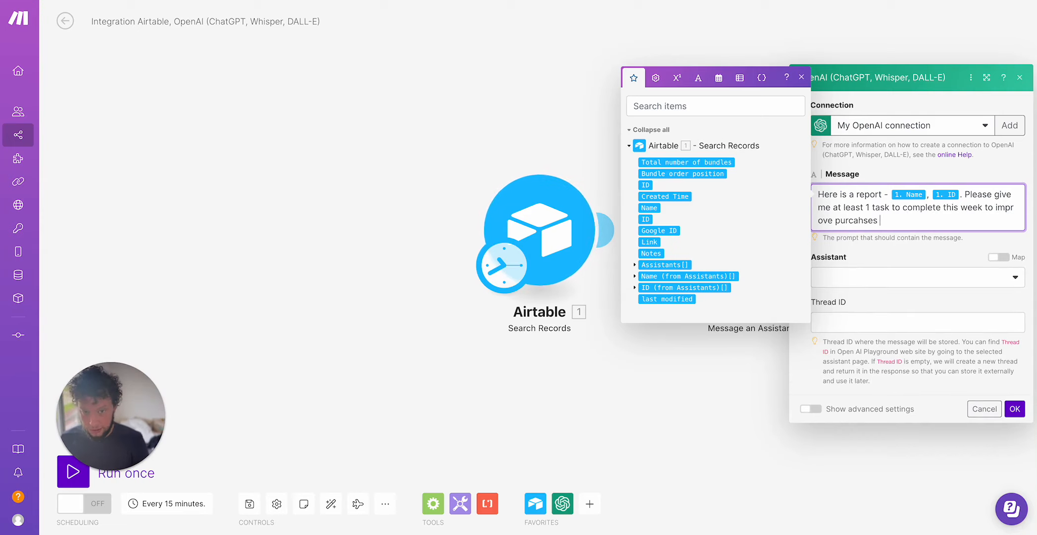
key(BackSpace)
key(BackSpace)
key(BackSpace)
key(BackSpace)
key(BackSpace)
key(BackSpace)
text(hases based on t)
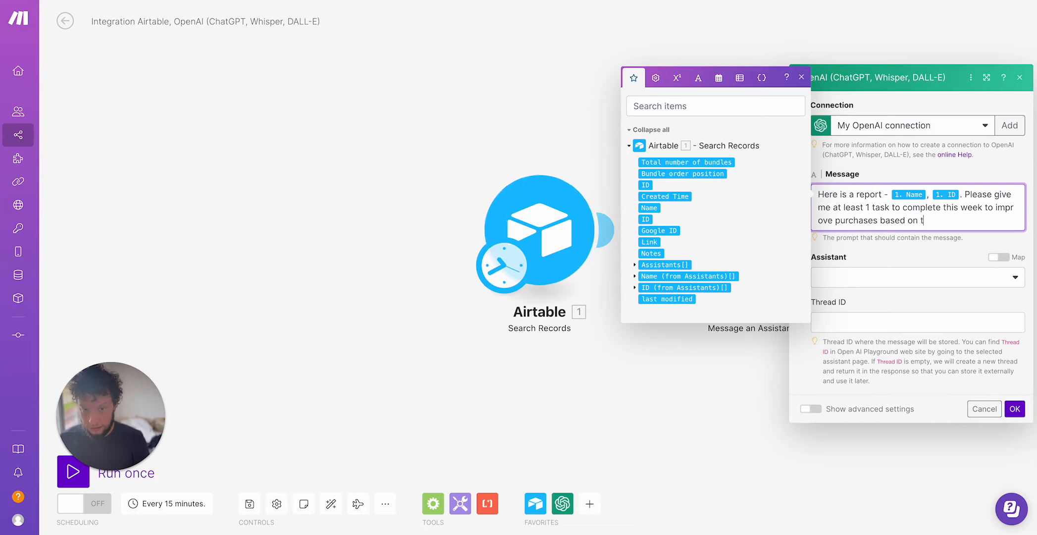
text(his ingo)
key(BackSpace)
key(BackSpace)
text(fo)
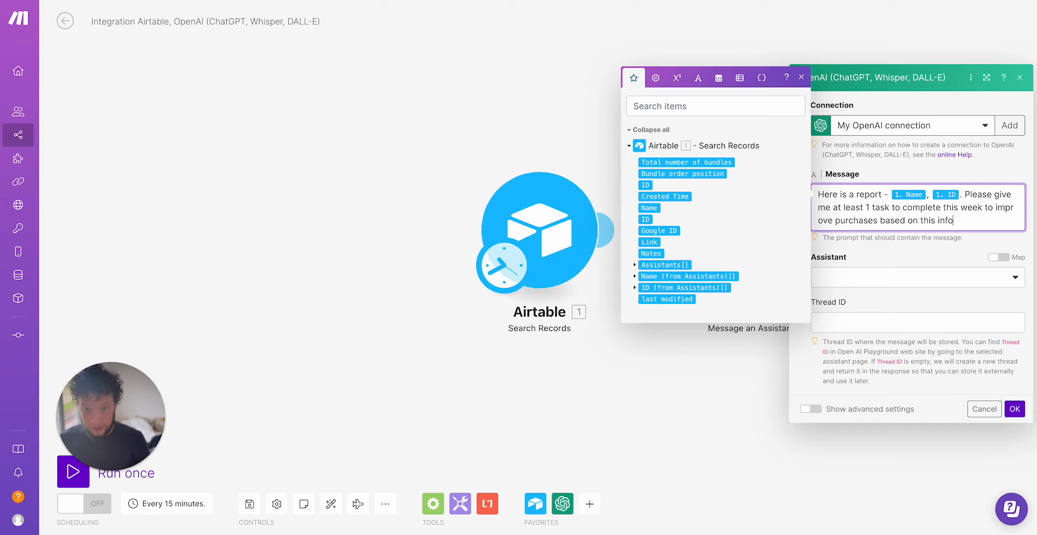
Map the Assistant field to the first item of the record's ID (from Assistants) array.
click(1006, 260)
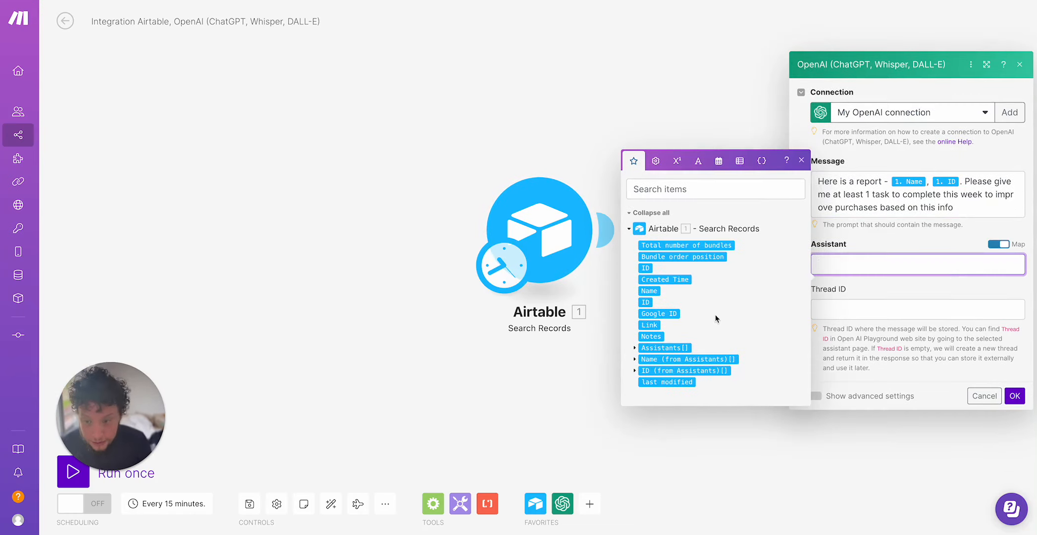
click(634, 370)
click(659, 365)
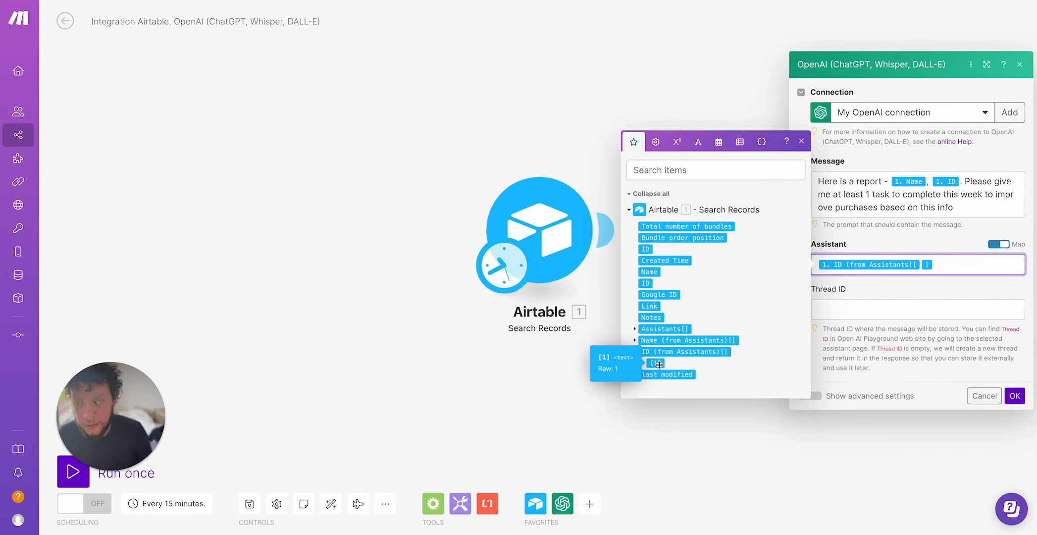
Examine the Assistants and Files tables in the Custom GPTs Airtable base, then return to the scenario.
click(539, 233)
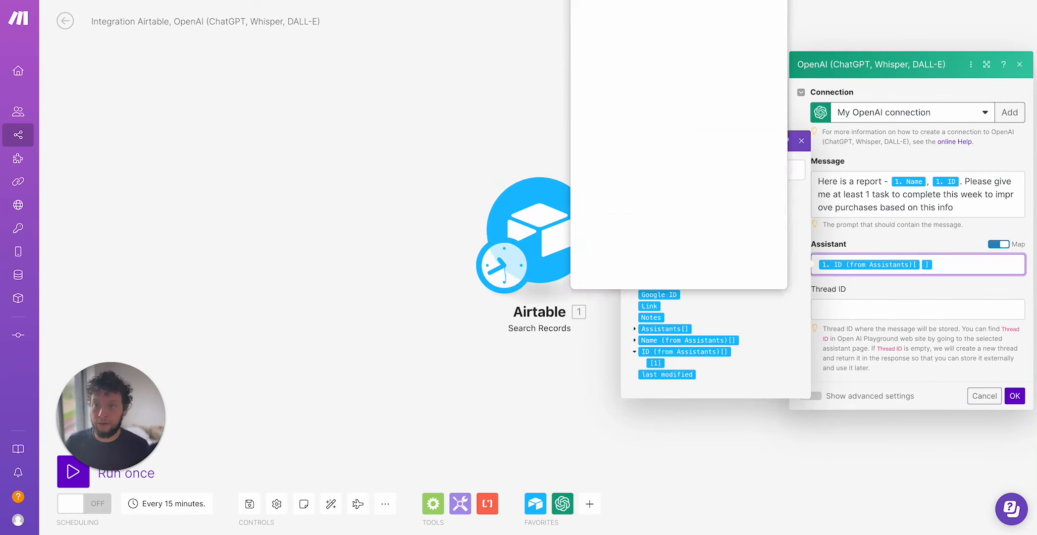
click(531, 87)
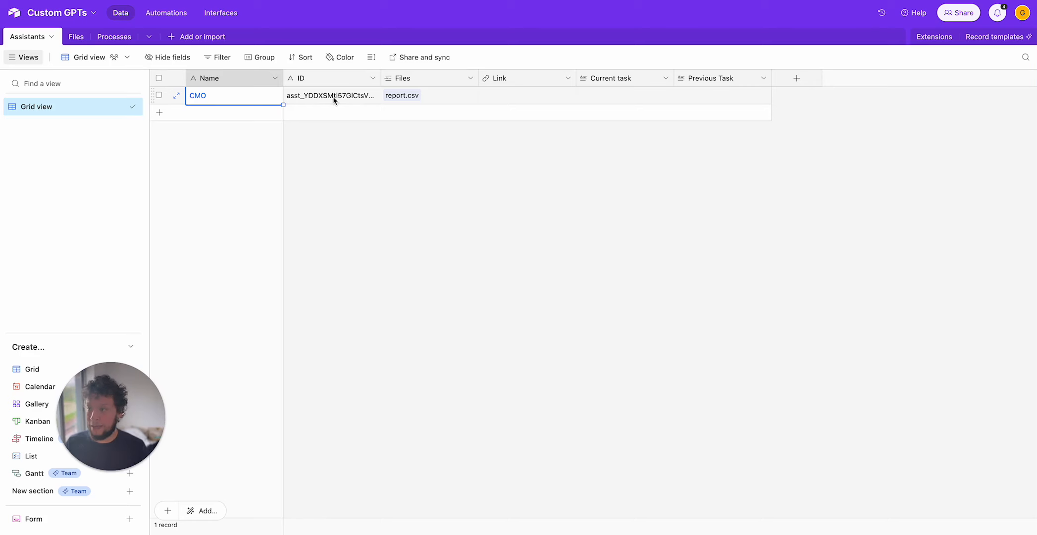
click(77, 39)
click(601, 95)
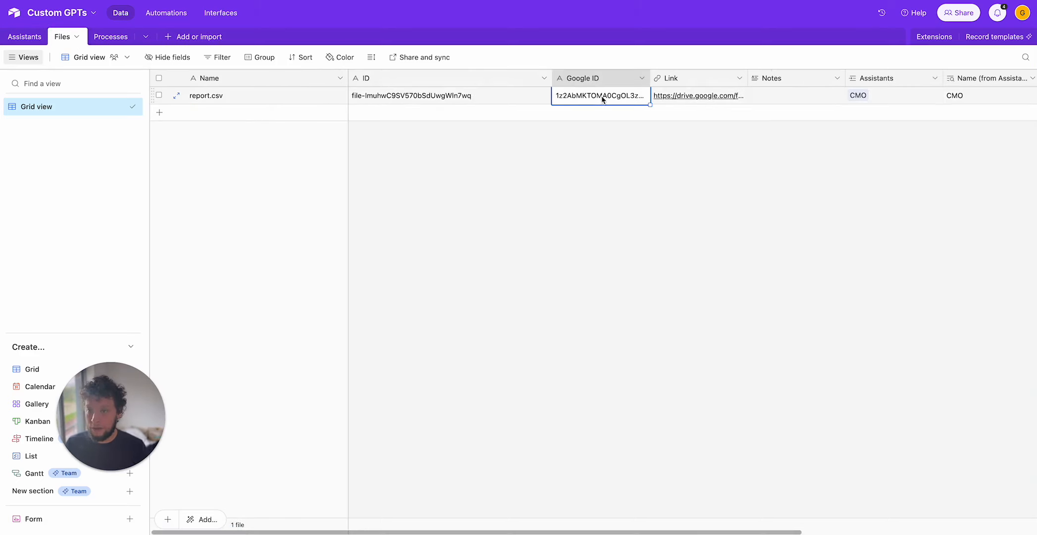
key(Left)
key(Right)
key(Right)
key(Right)
key(Right)
key(Right)
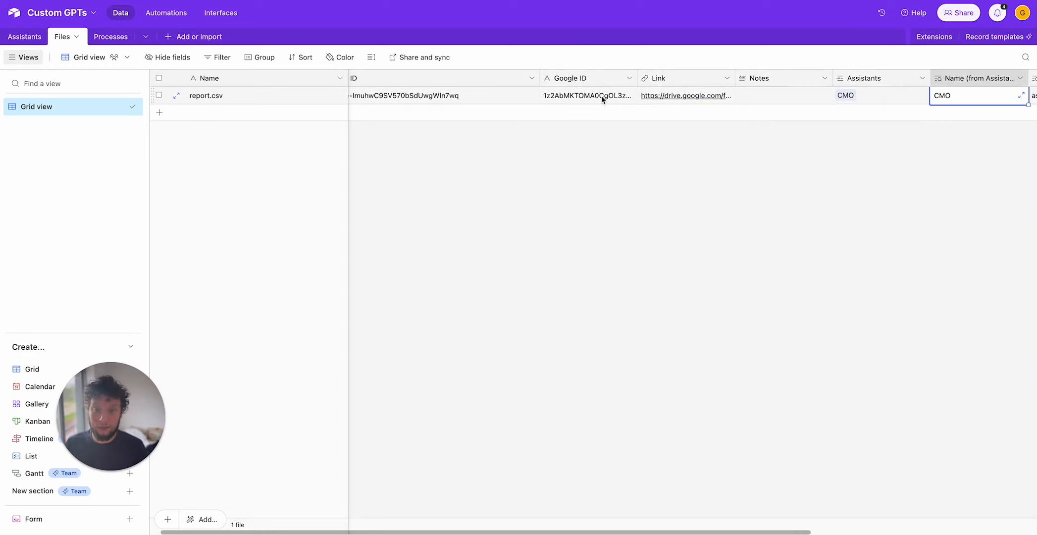
key(Left)
key(Right)
key(Right)
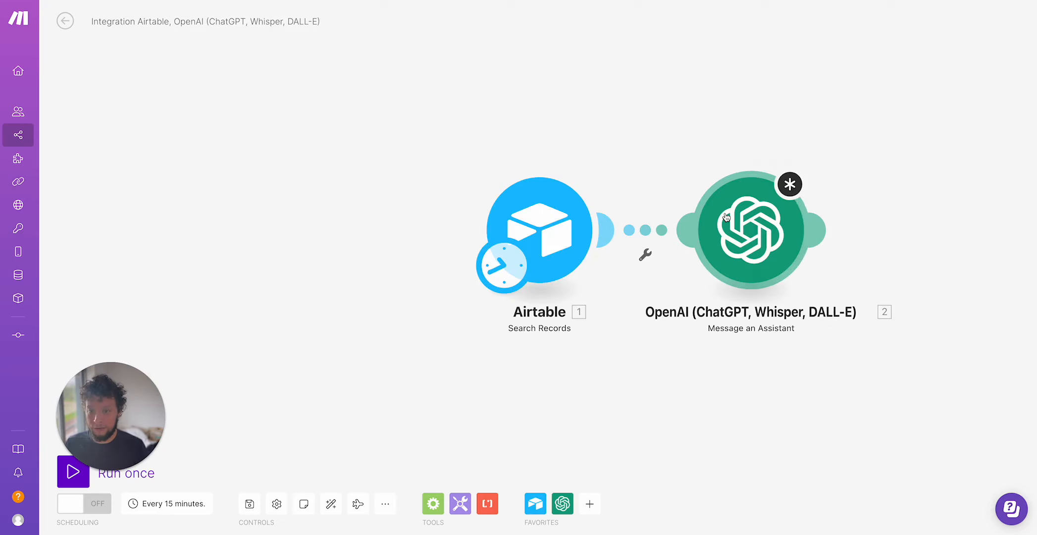
click(724, 216)
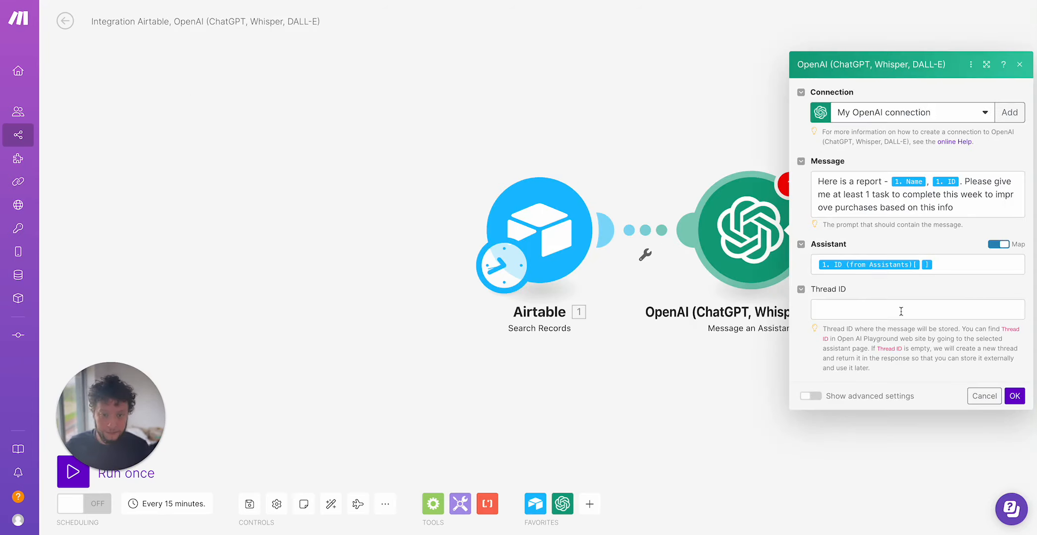
Enable advanced settings, add a File ID item mapped to the record's ID field, and save the module.
click(812, 396)
scroll(899, 331, down, 3)
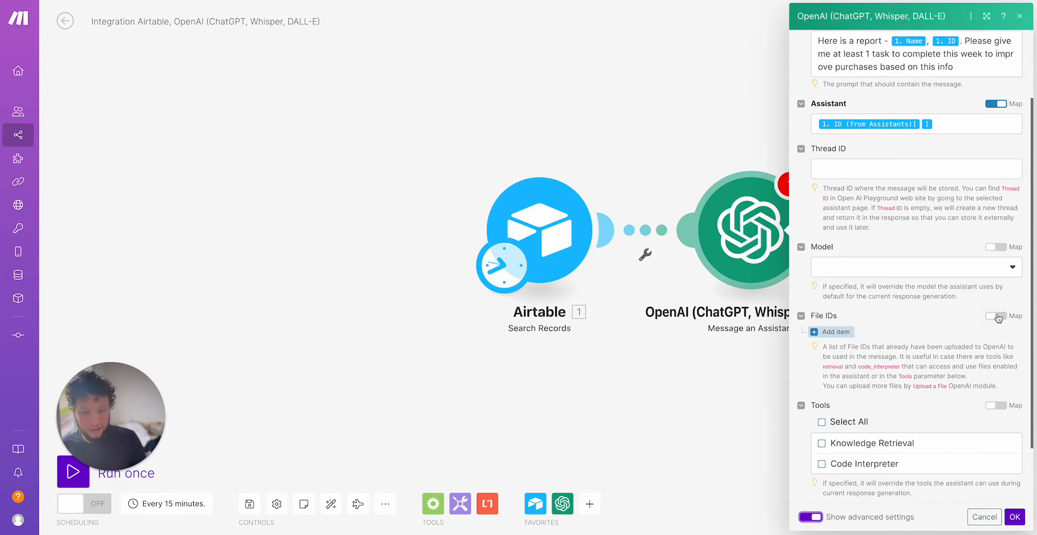
click(844, 331)
click(904, 354)
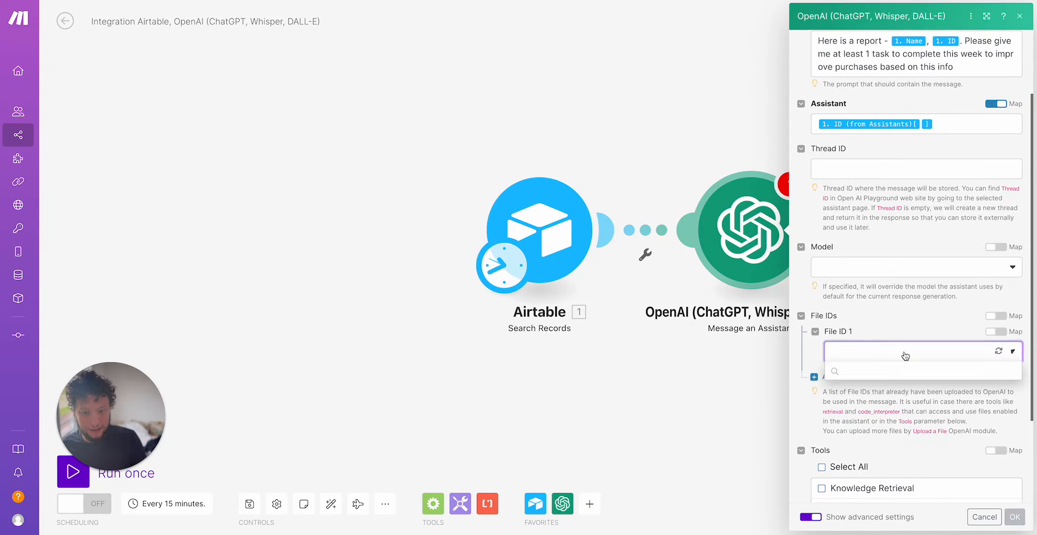
click(1011, 332)
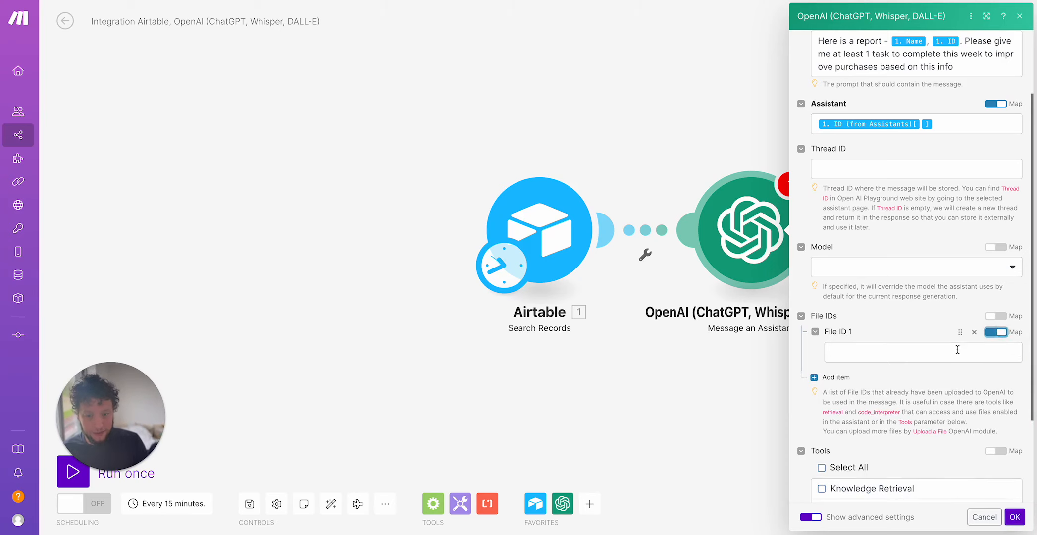
click(948, 352)
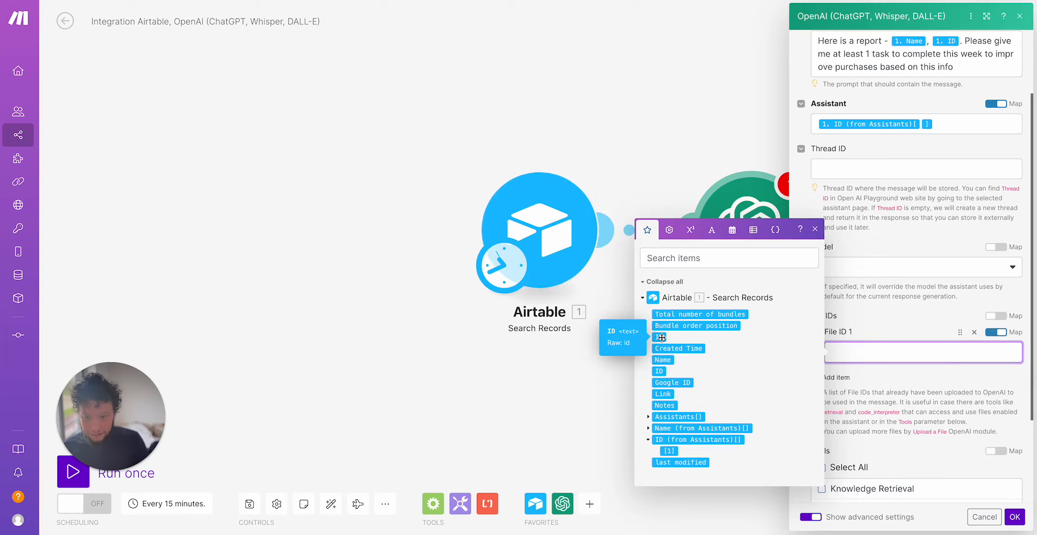
click(656, 372)
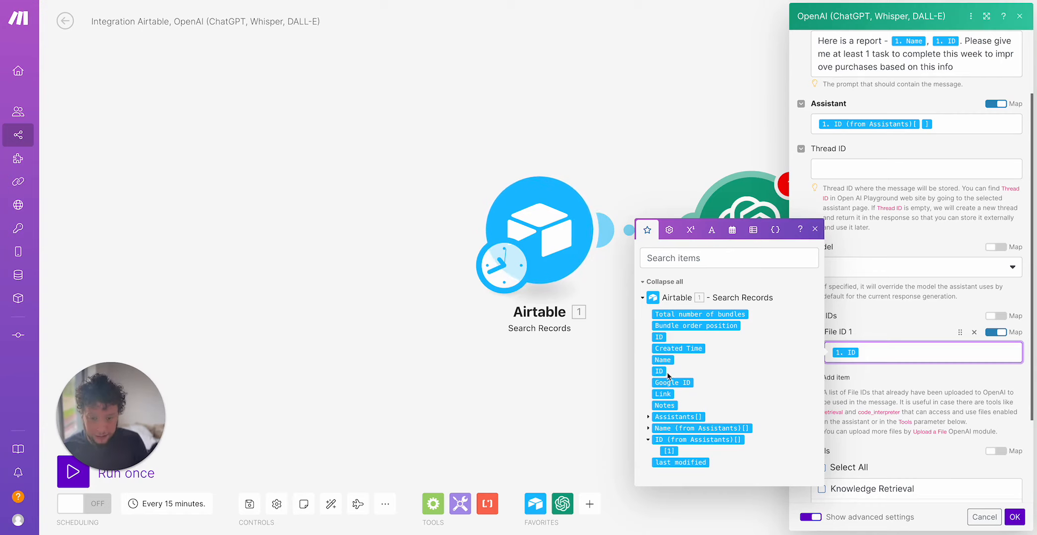
click(912, 411)
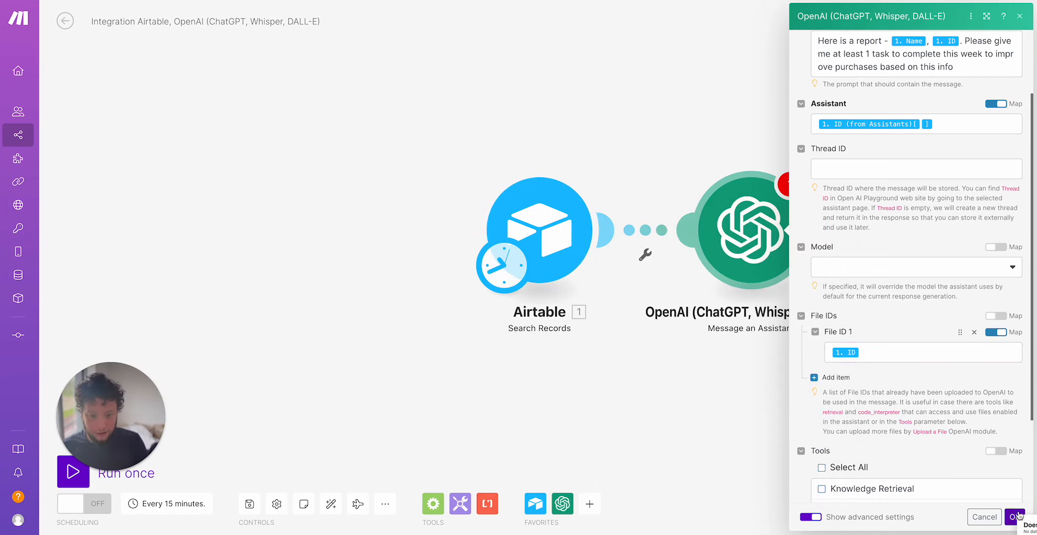
click(1014, 516)
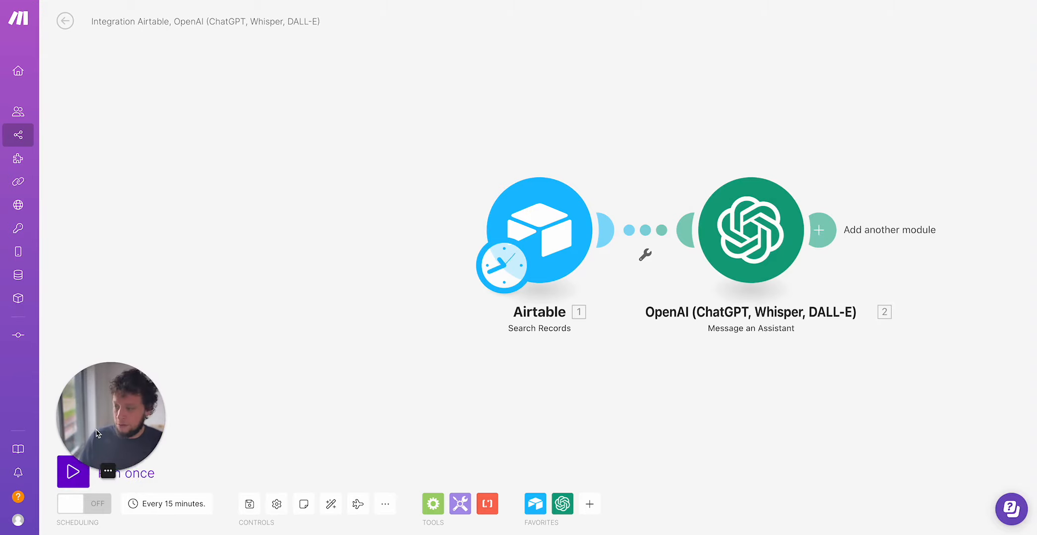
Run the scenario once and read the assistant's response text in the OpenAI module's output.
click(76, 472)
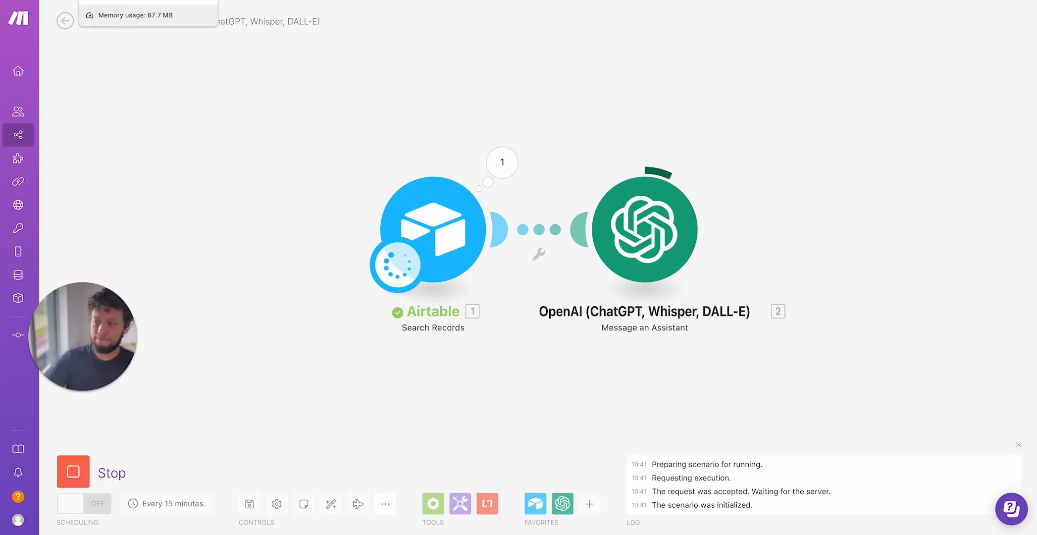
click(714, 162)
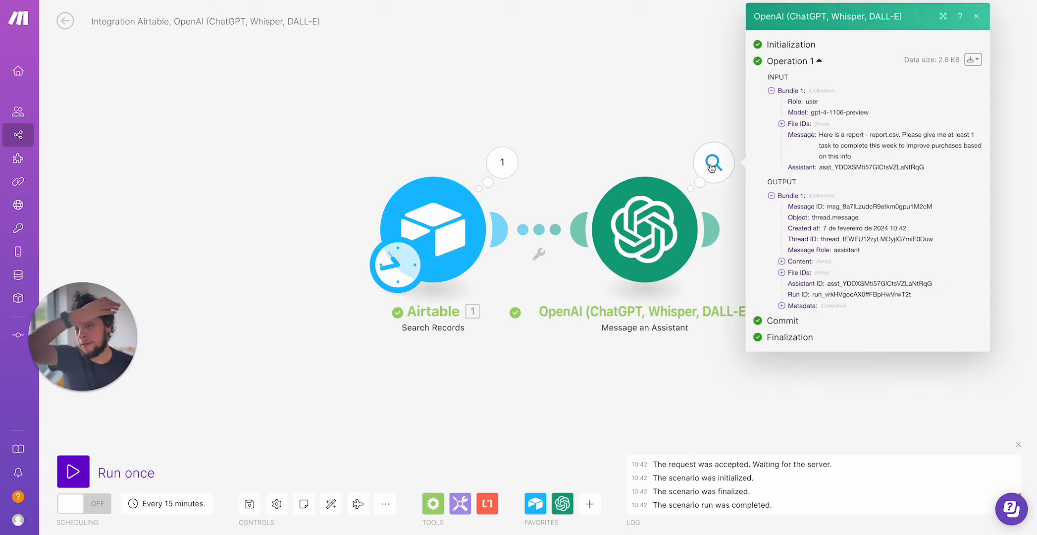
click(814, 273)
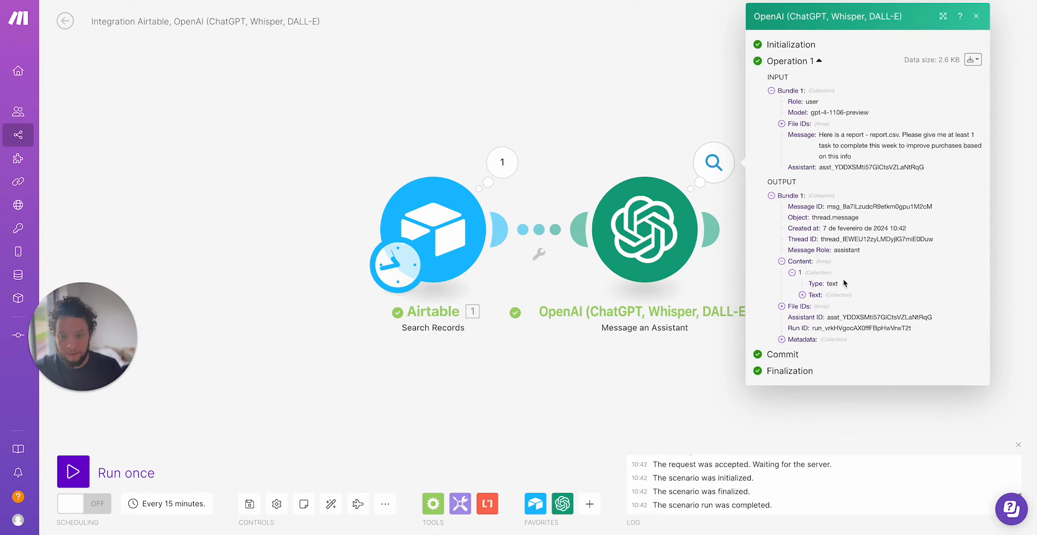
click(845, 295)
click(847, 305)
scroll(856, 346, down, 3)
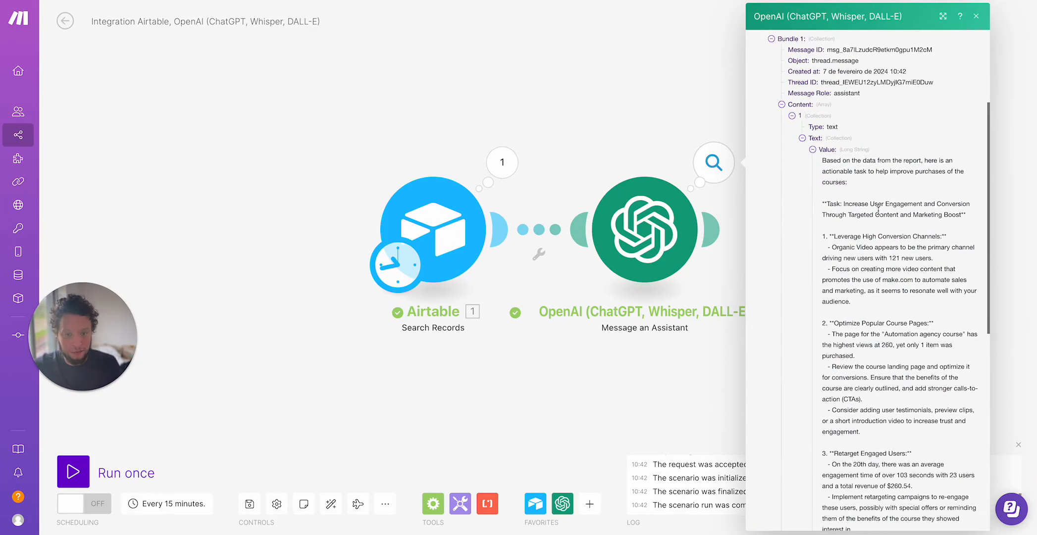
drag(837, 204, 981, 216)
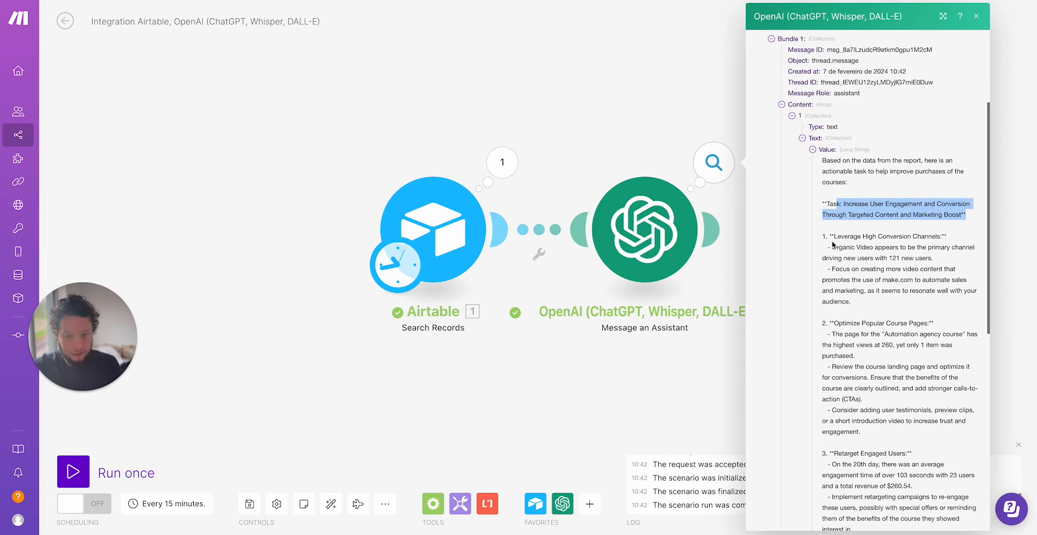
drag(831, 241, 957, 242)
click(873, 256)
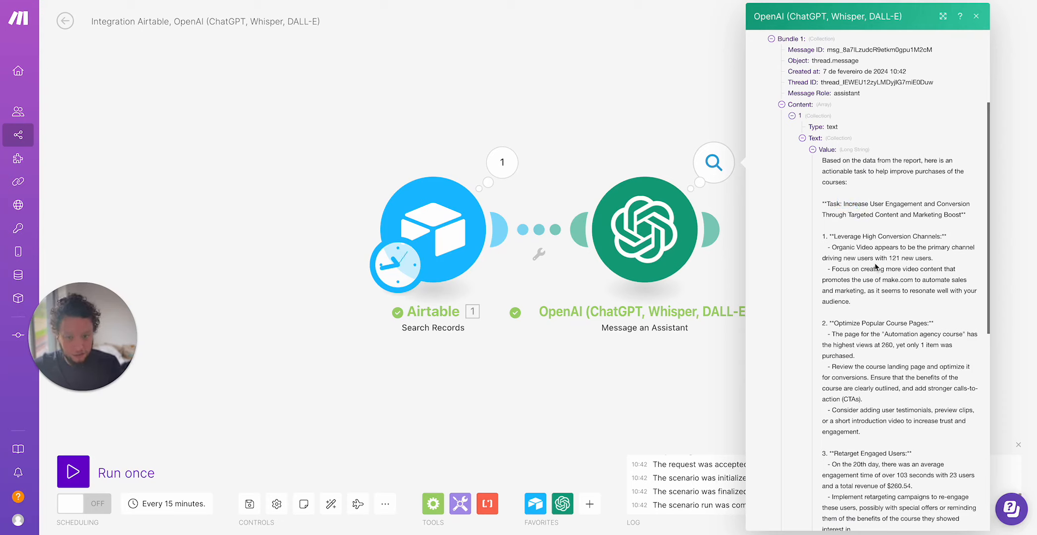
scroll(872, 258, down, 3)
scroll(871, 256, down, 10)
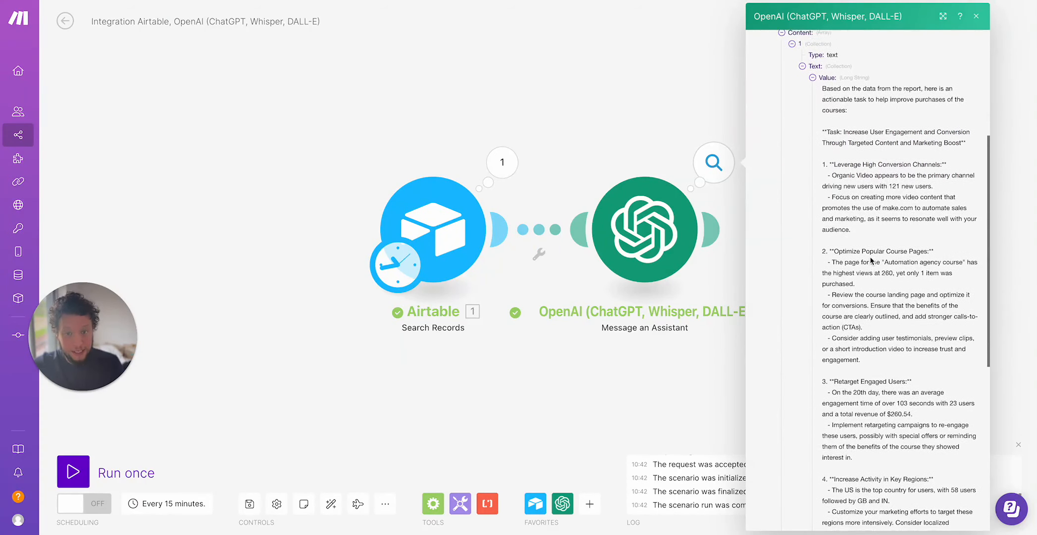
scroll(880, 254, down, 5)
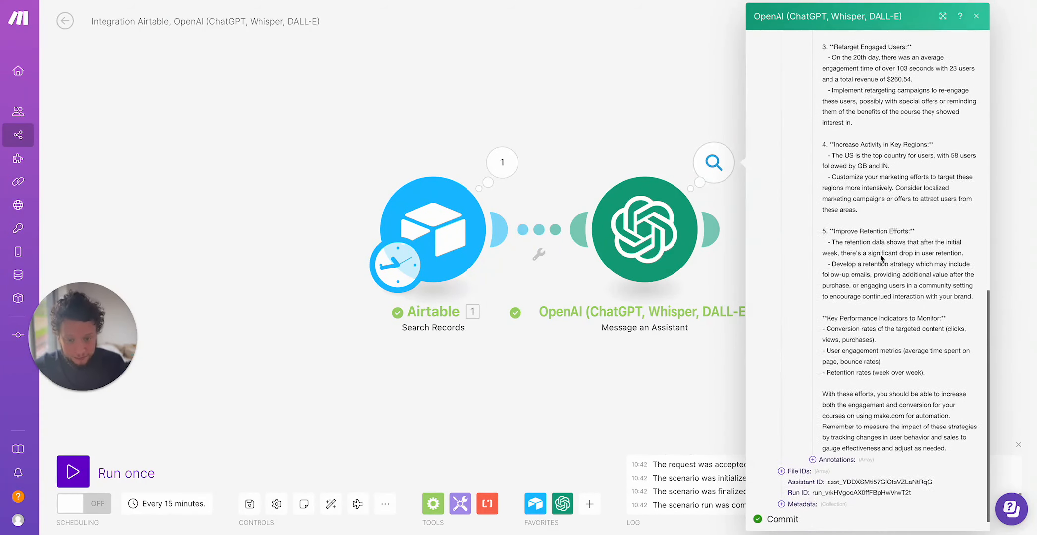
click(667, 414)
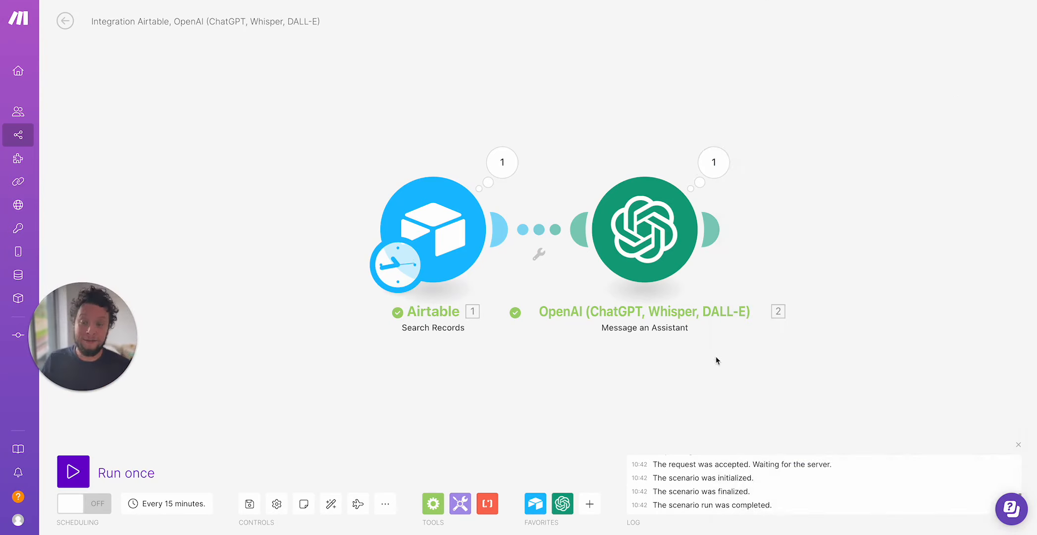
Append "Give clear instructions on how to proceed" to the OpenAI assistant message prompt and save the module.
click(657, 251)
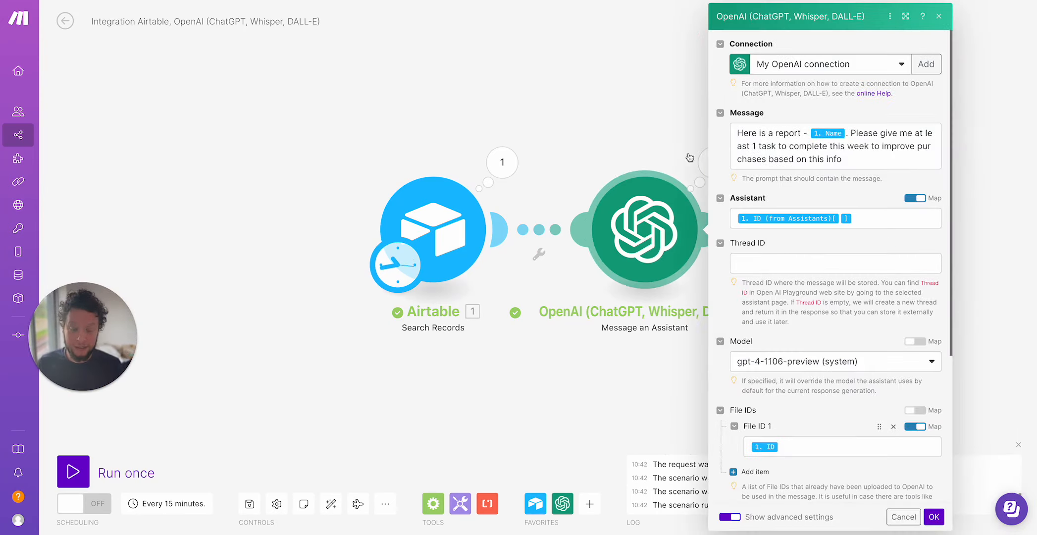
click(815, 148)
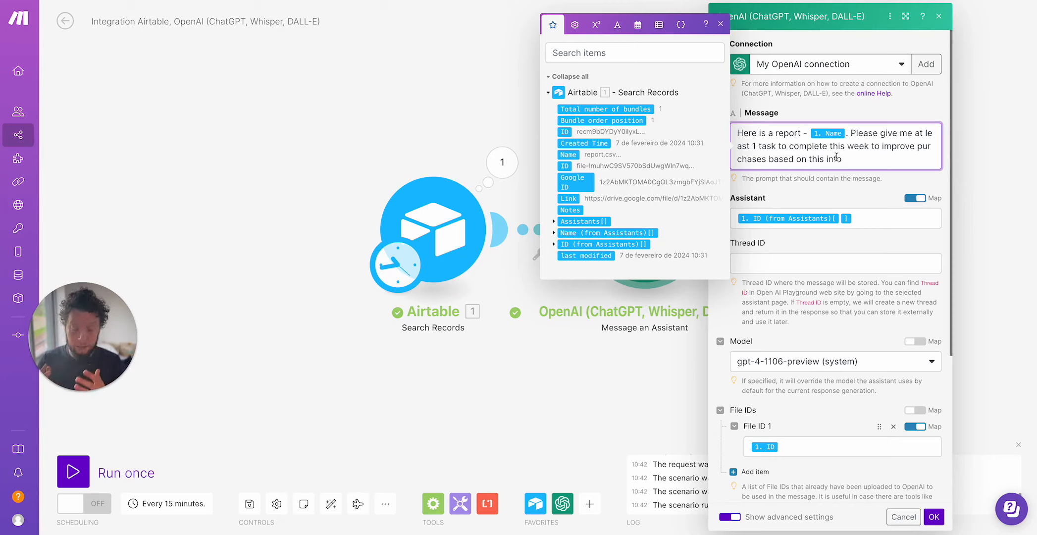
text(. Give clearn in)
key(BackSpace)
key(BackSpace)
text(o. Give clear inst)
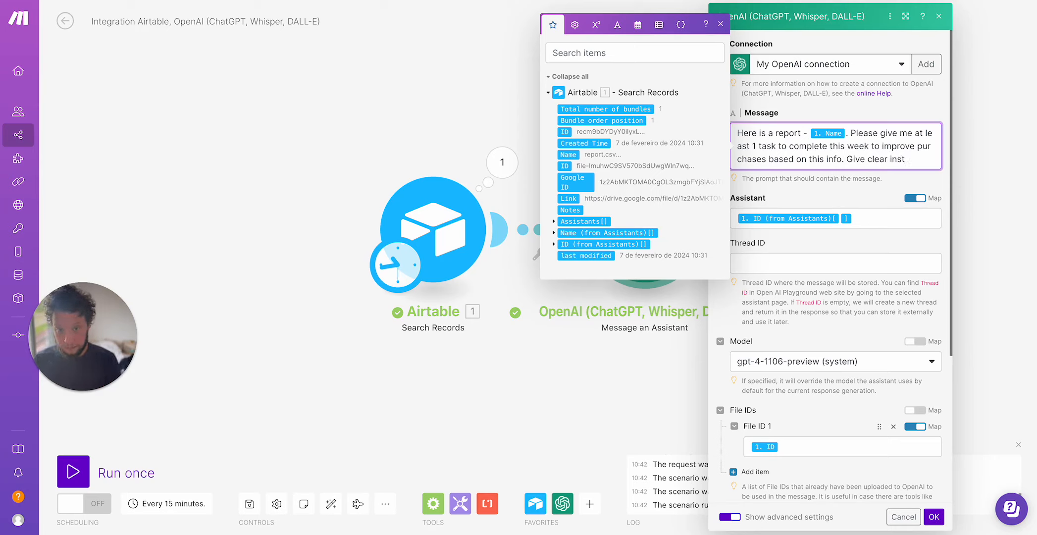
text(ructions on how to )
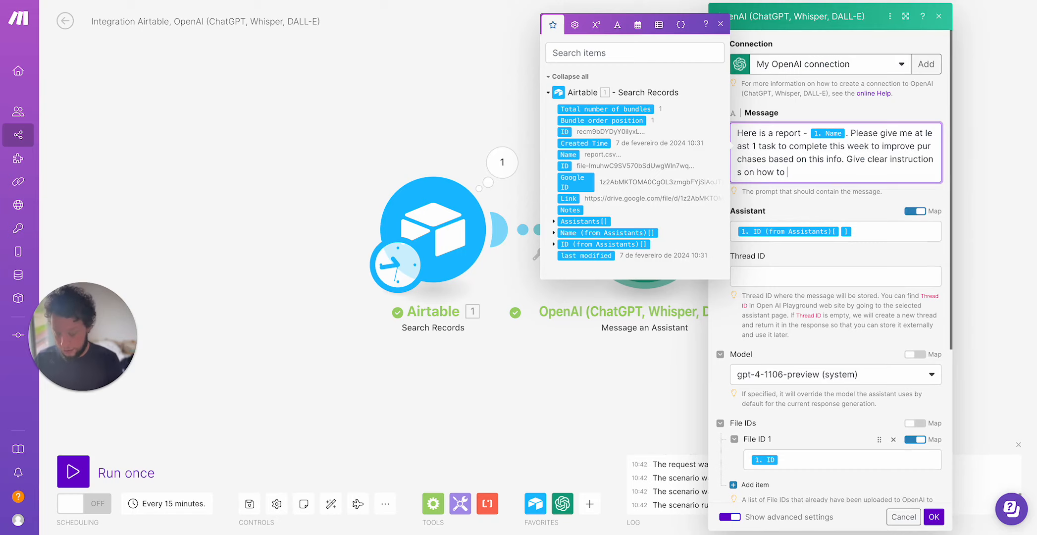
text(proceed)
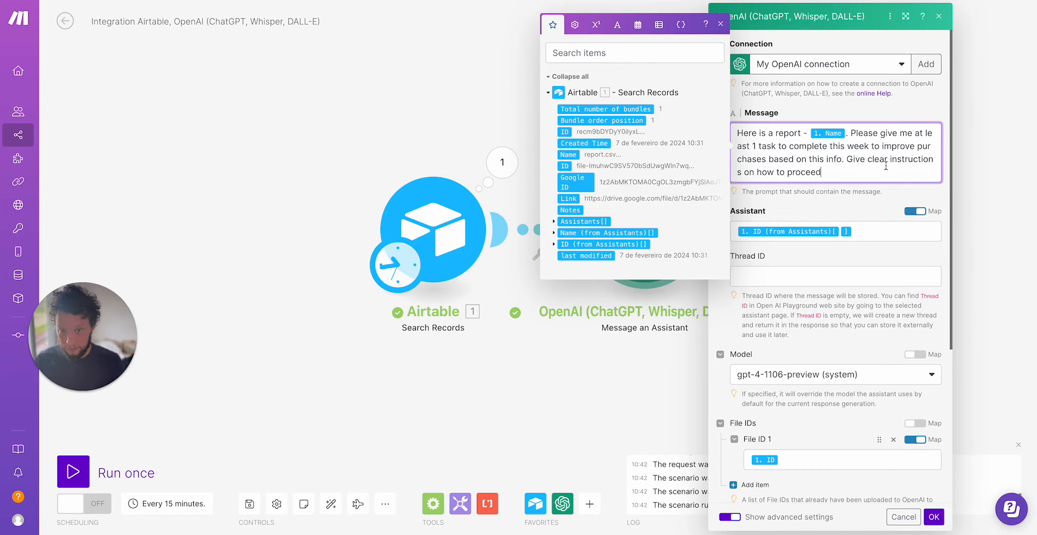
click(933, 516)
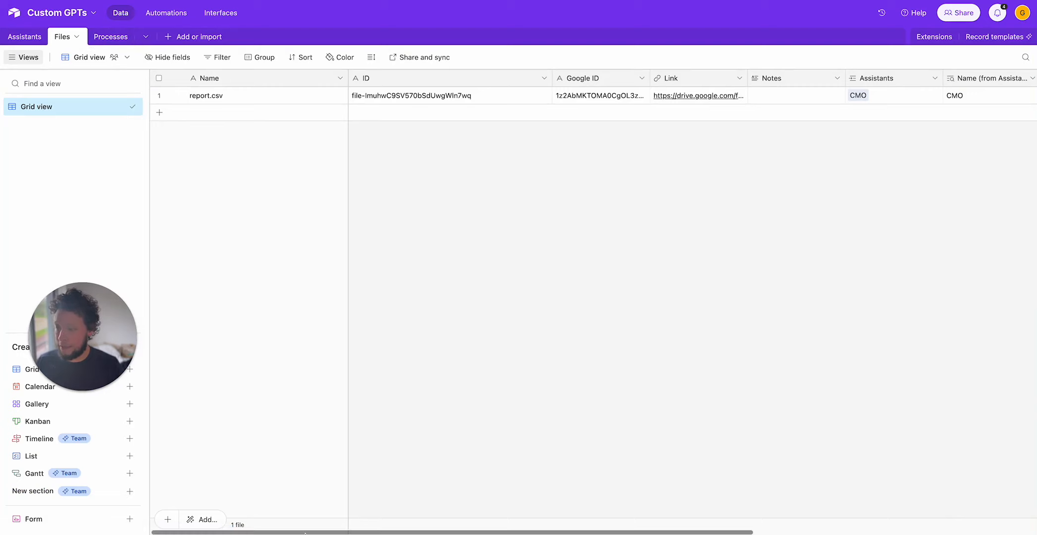
Delete a field from the Files table in the Custom GPTs Airtable base.
drag(284, 532, 569, 532)
right_click(898, 80)
click(916, 394)
click(614, 330)
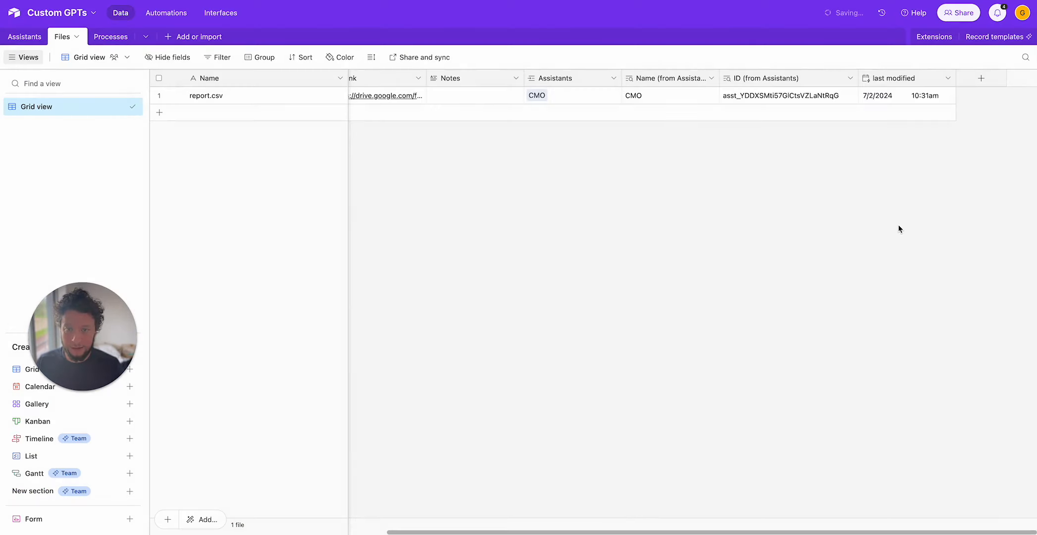
Add a long text field named "Task for the week" to the Files table.
click(980, 79)
text(Task for thw week)
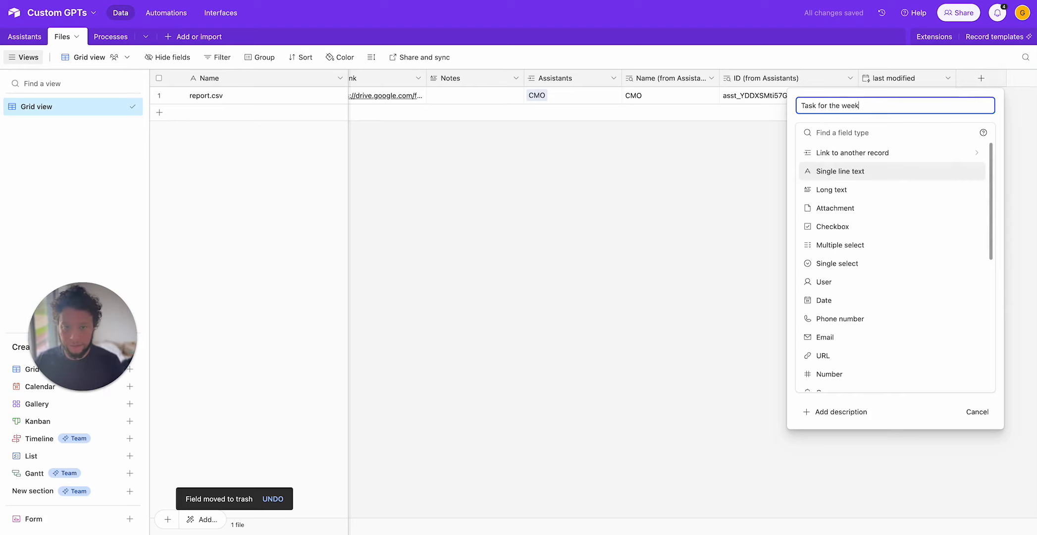
click(856, 193)
click(968, 219)
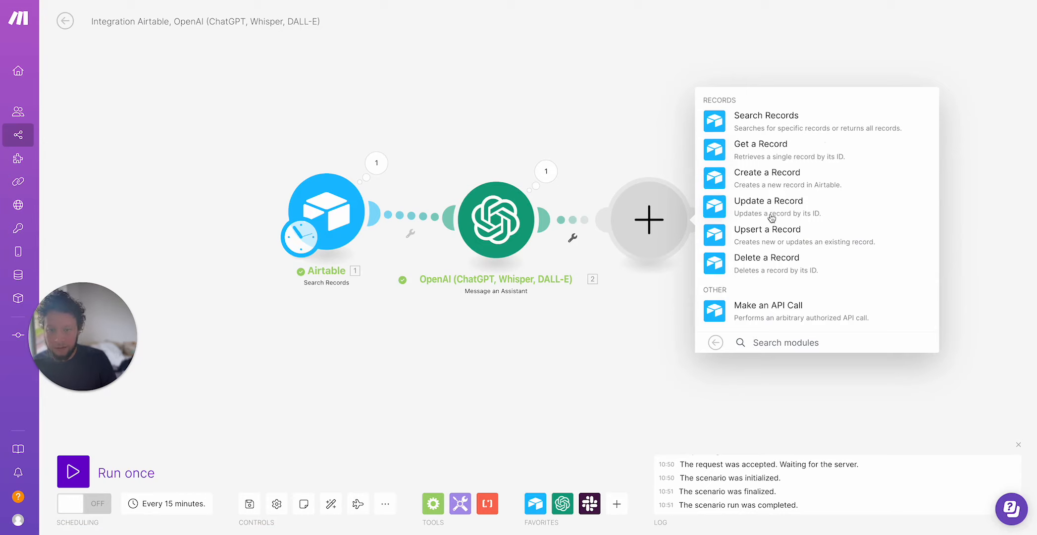
Add an Airtable Update a Record module after OpenAI, using the Custom GPTs base and its Files table.
click(773, 213)
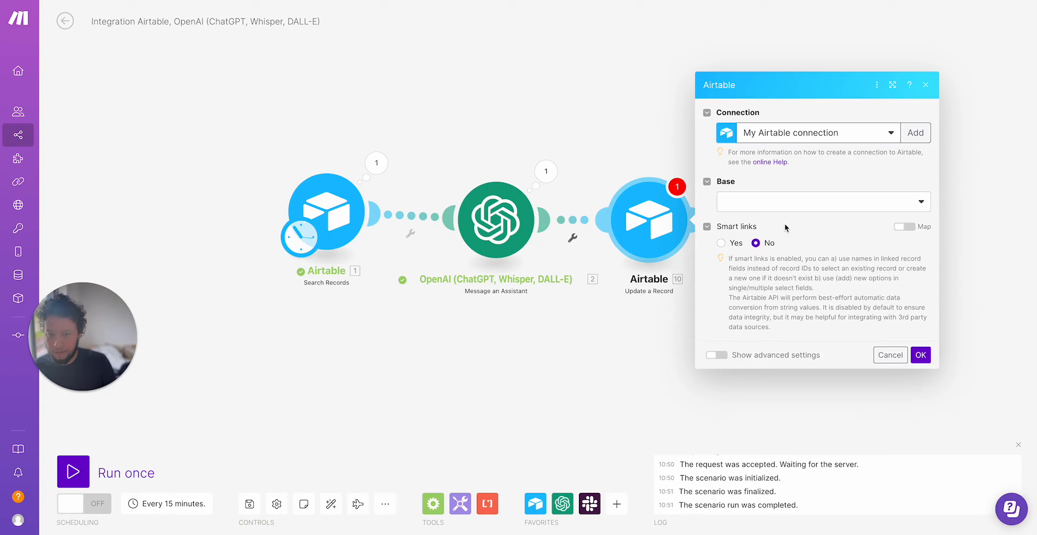
click(776, 205)
text(custom)
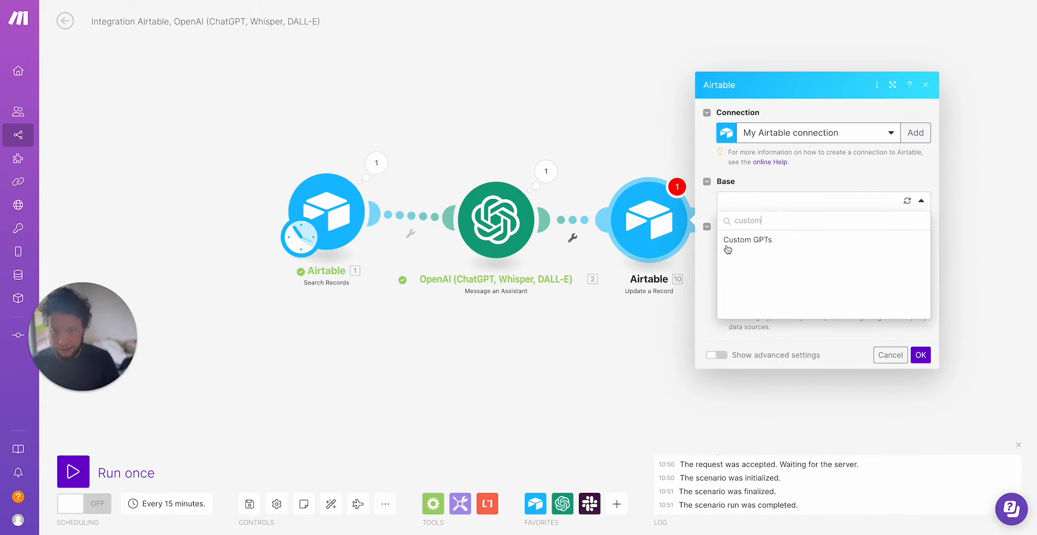
click(726, 241)
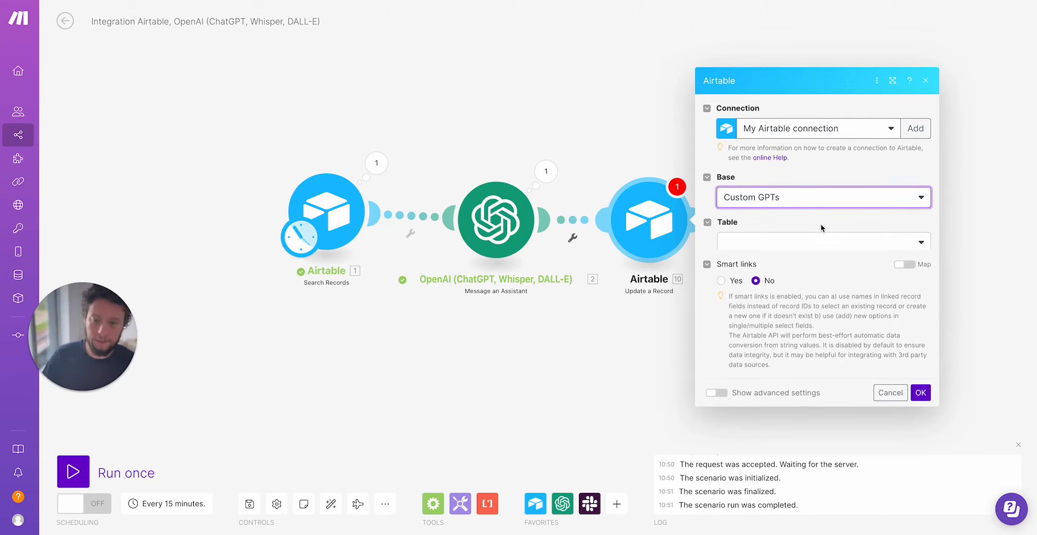
click(738, 229)
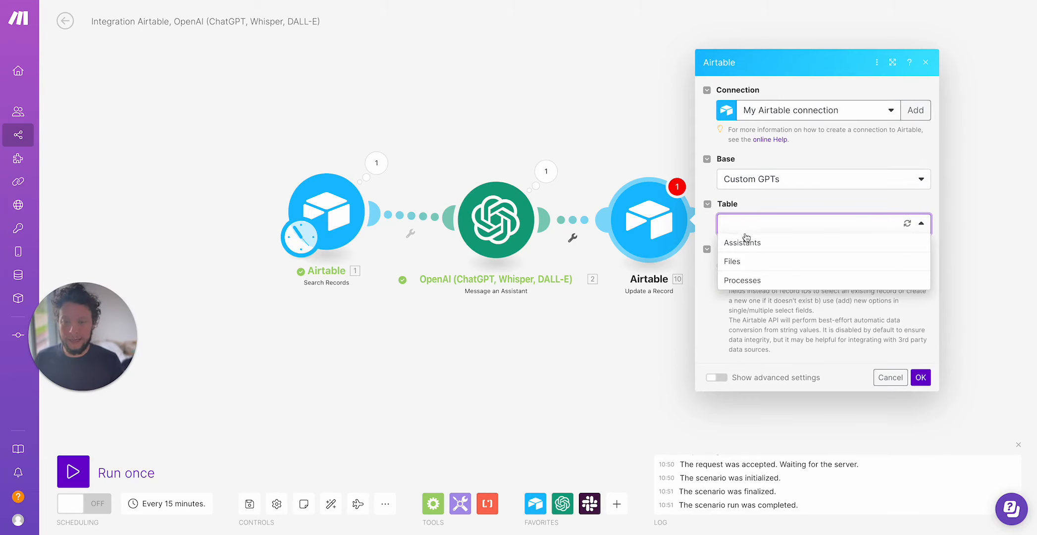
click(755, 270)
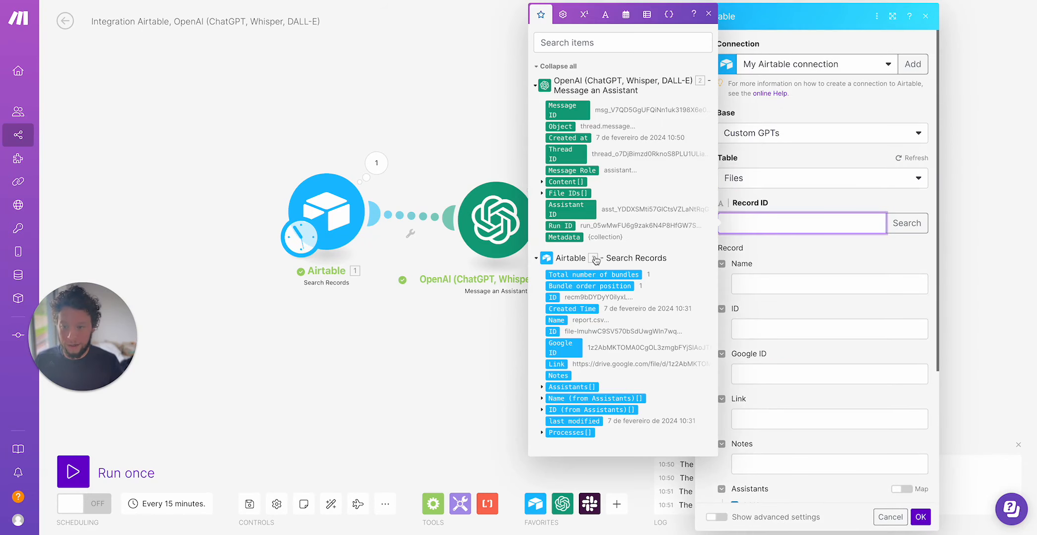
Map Record ID to the searched record's ID and Task for the week to the assistant's response text value, then save.
click(553, 297)
scroll(803, 345, down, 4)
click(804, 363)
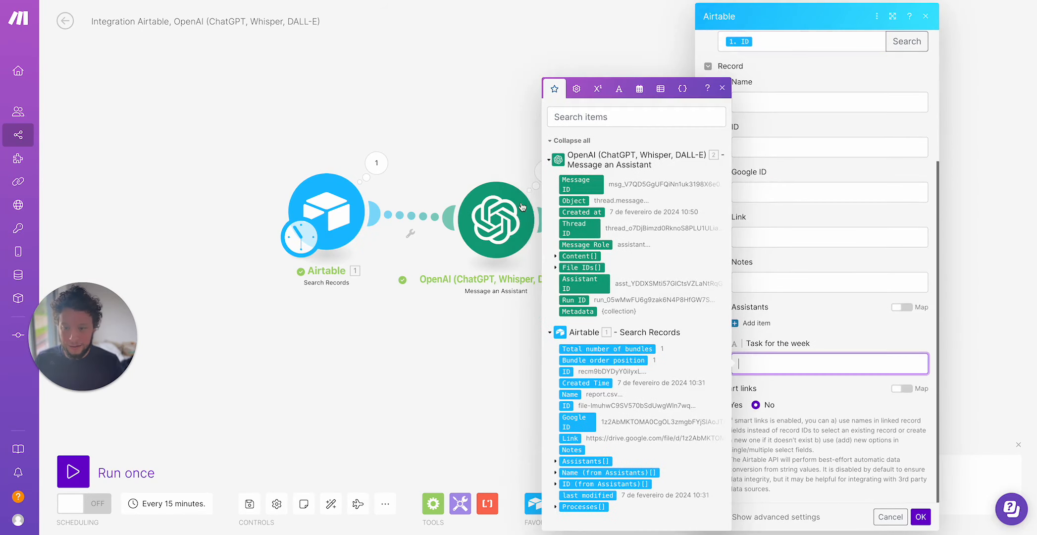
click(561, 256)
click(562, 256)
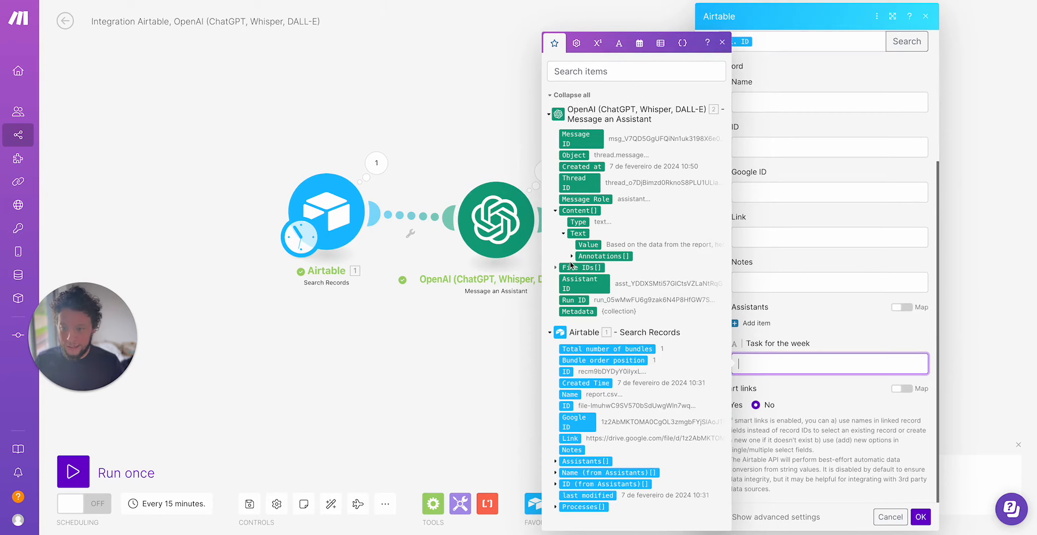
click(588, 245)
click(920, 516)
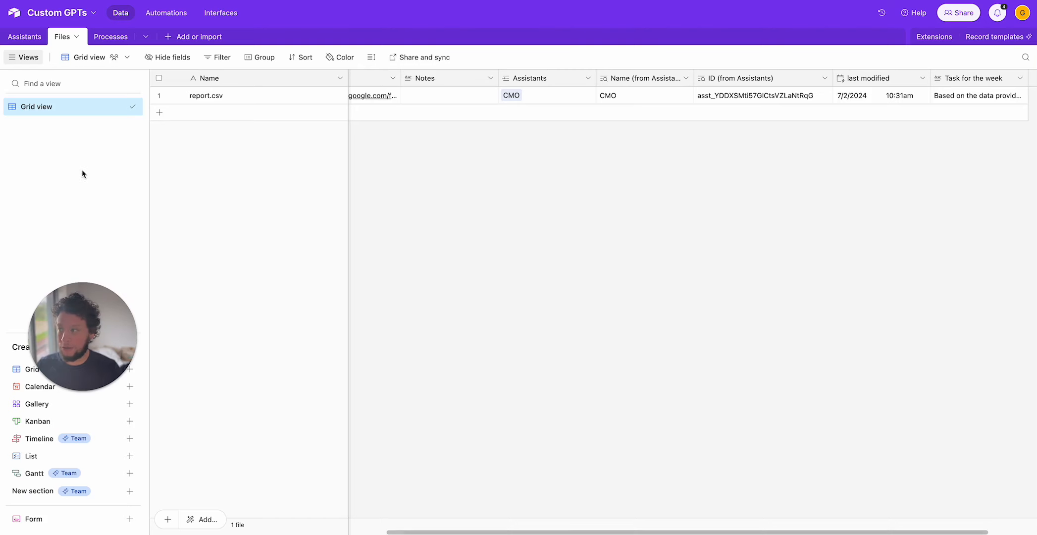
Inspect the Task for the week column in Airtable and the Search Records module's output bundle.
drag(395, 531, 581, 530)
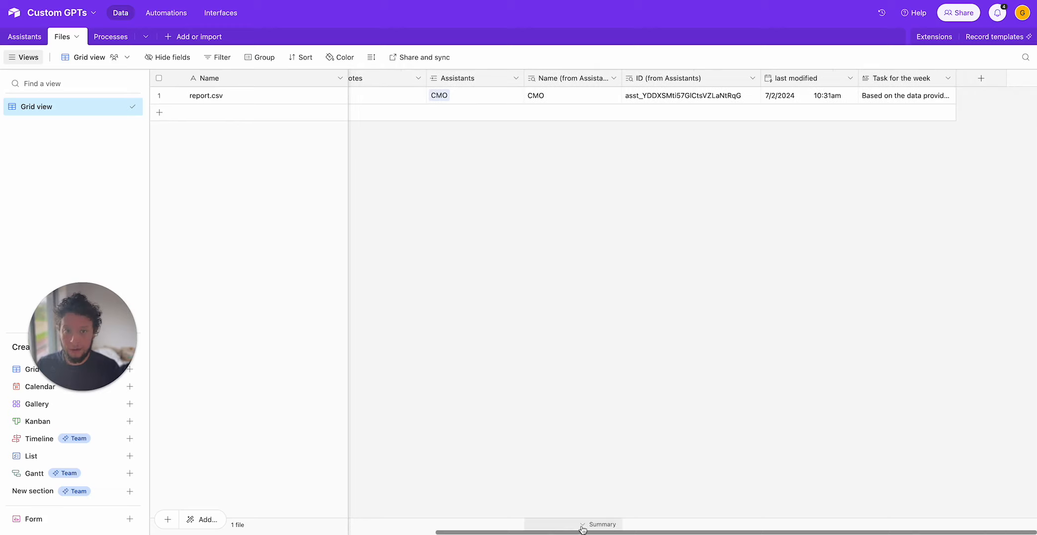
drag(953, 74, 1012, 74)
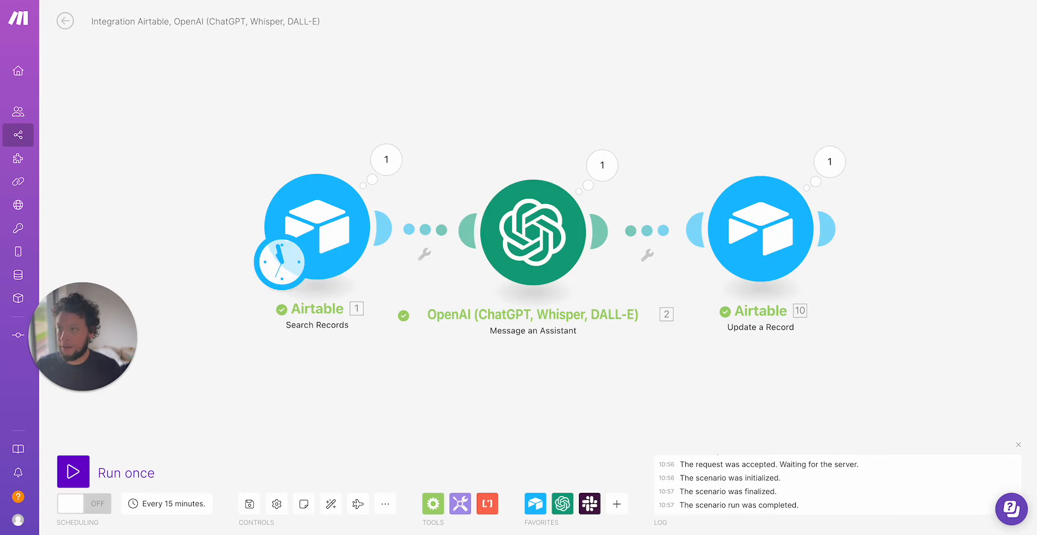
click(386, 158)
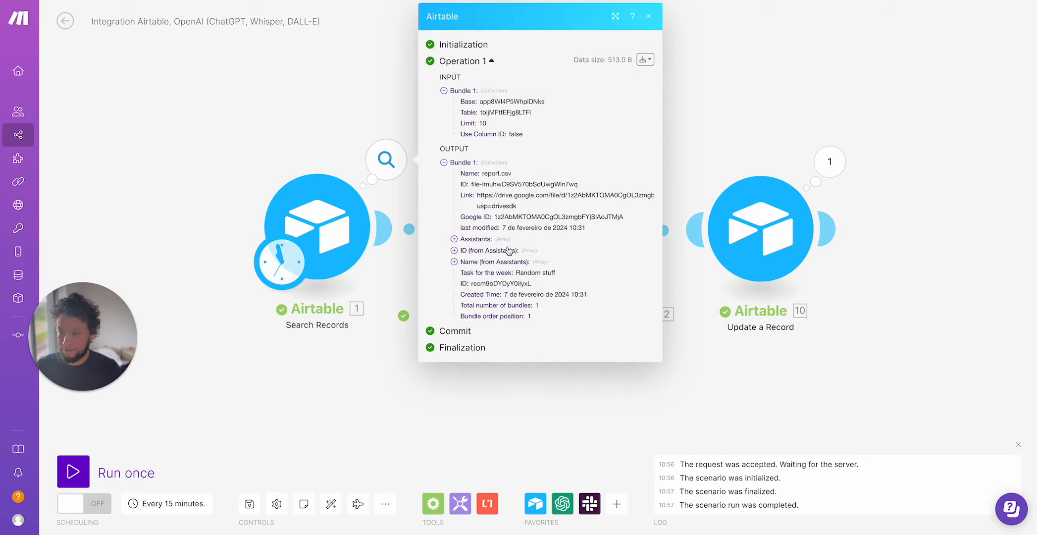
click(405, 306)
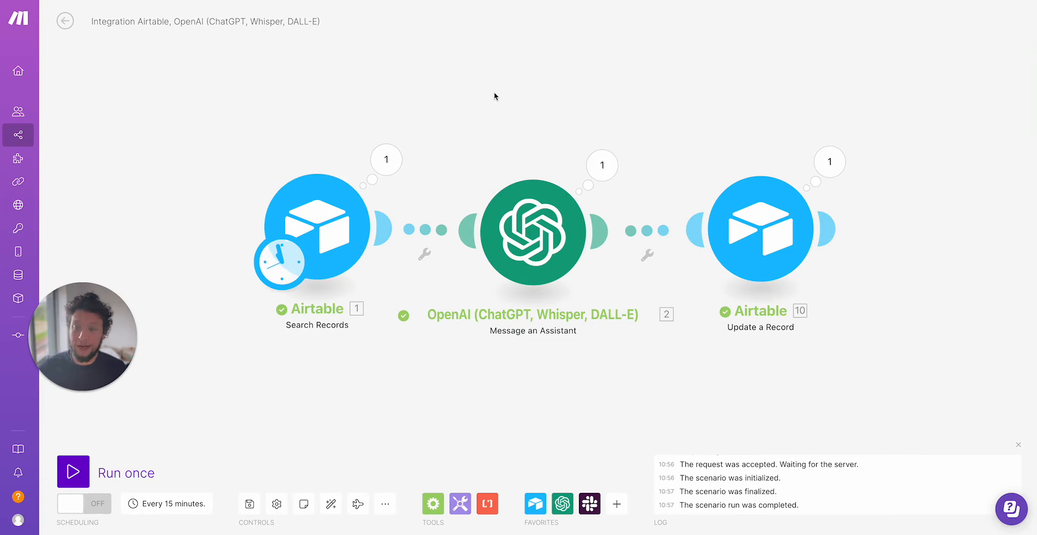
Add "Here is the task from last week -" with the quoted Task for the week value to the message, and save.
click(554, 237)
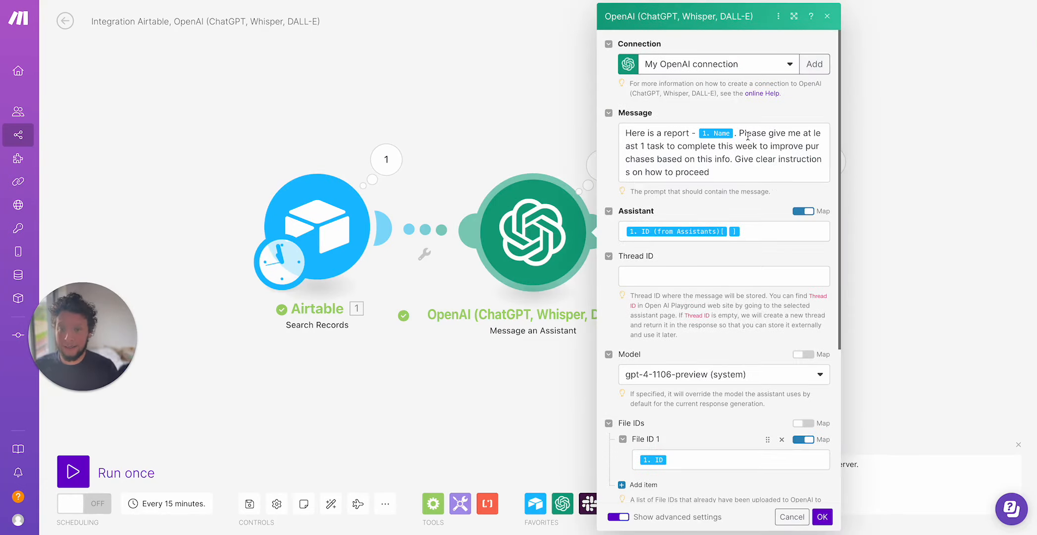
click(739, 134)
text(Here is the task from last wee)
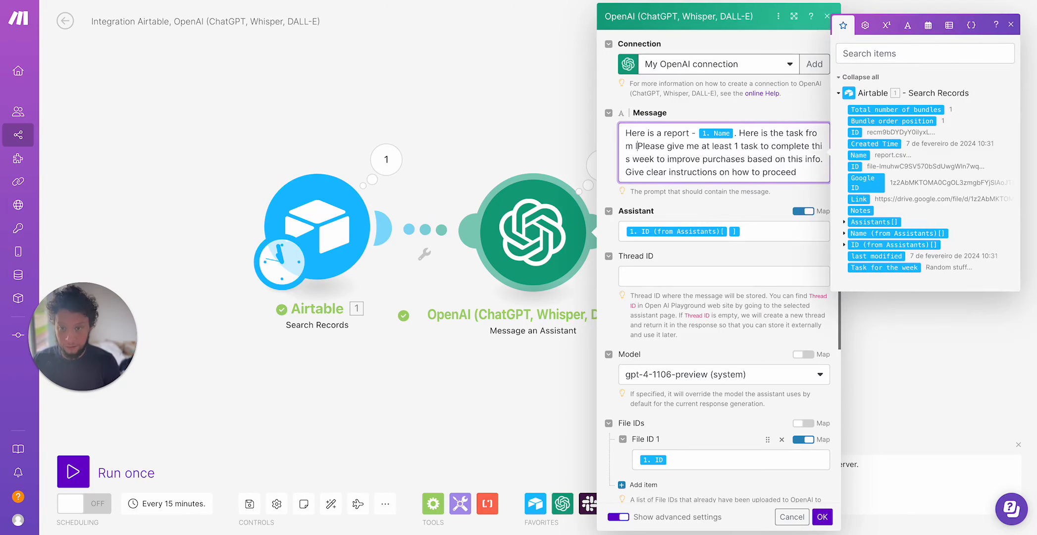
text(k )
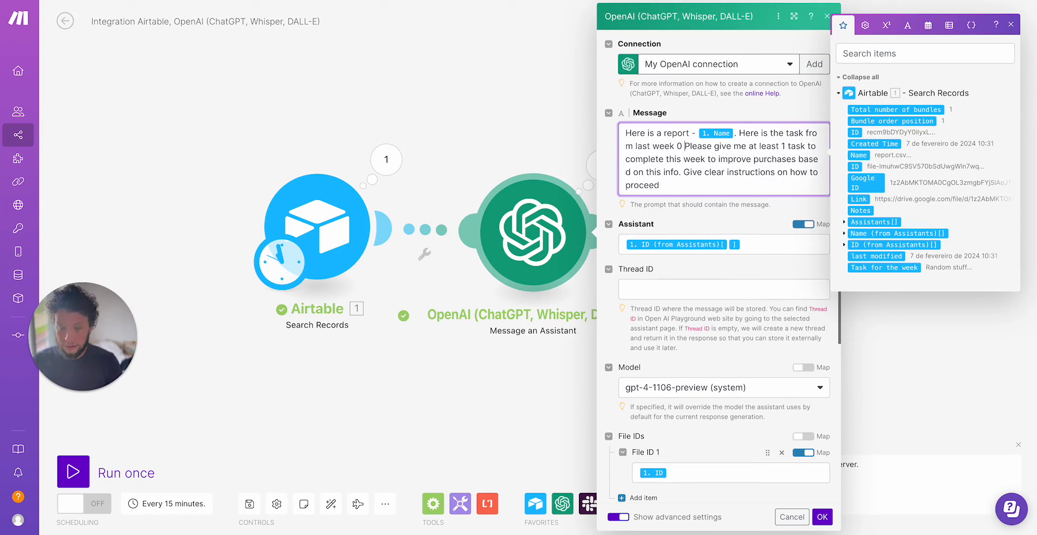
text(-)
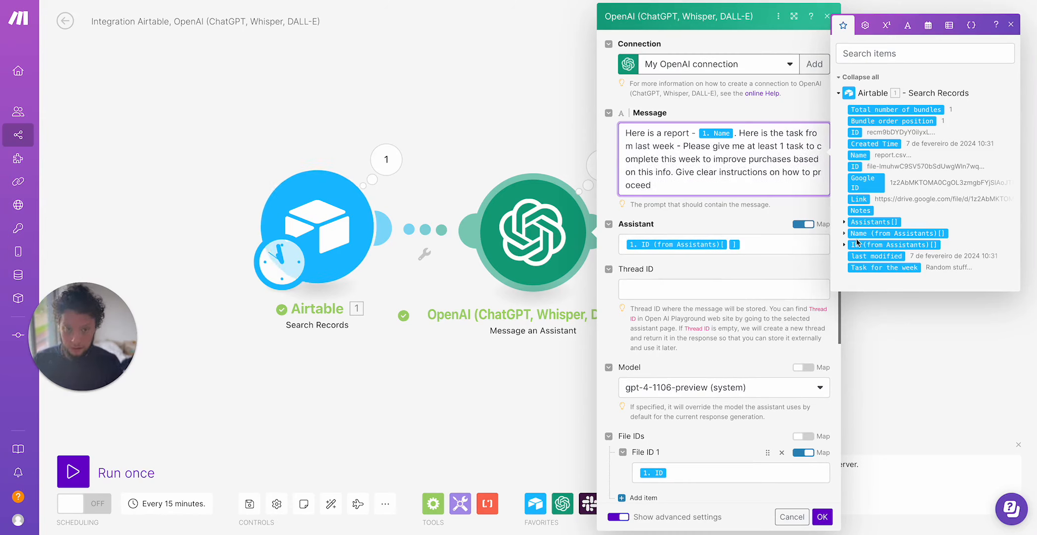
click(871, 267)
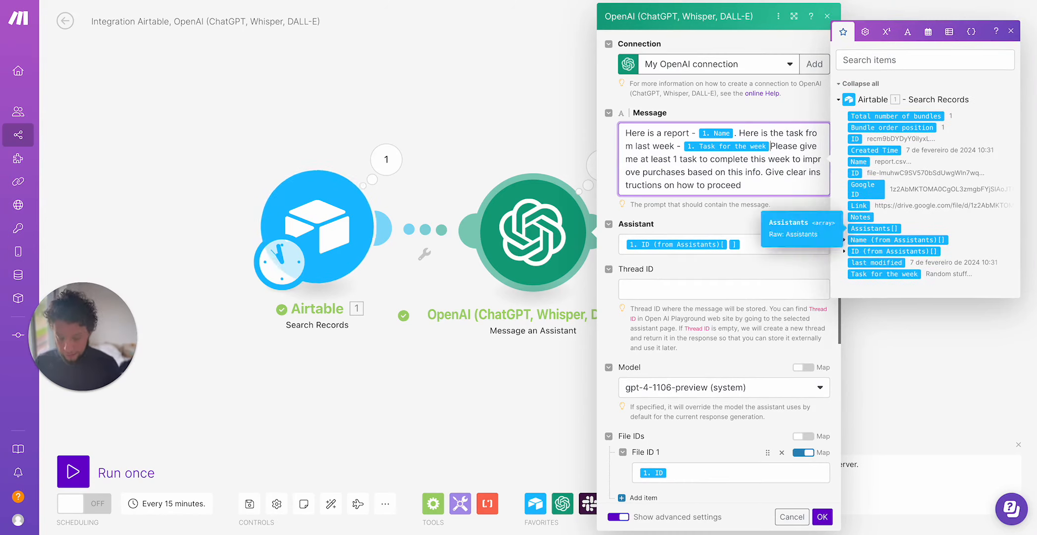
text(")
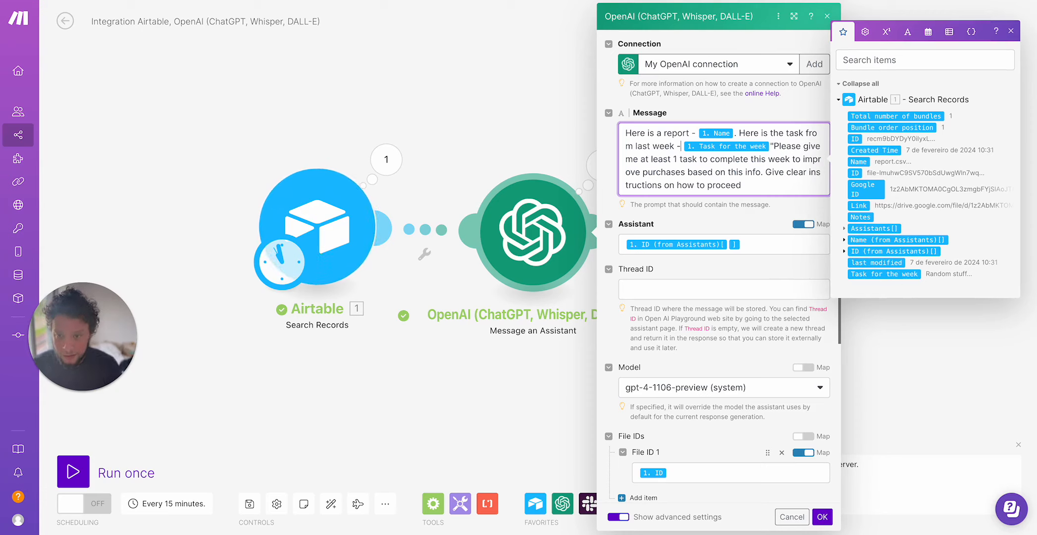
text(")
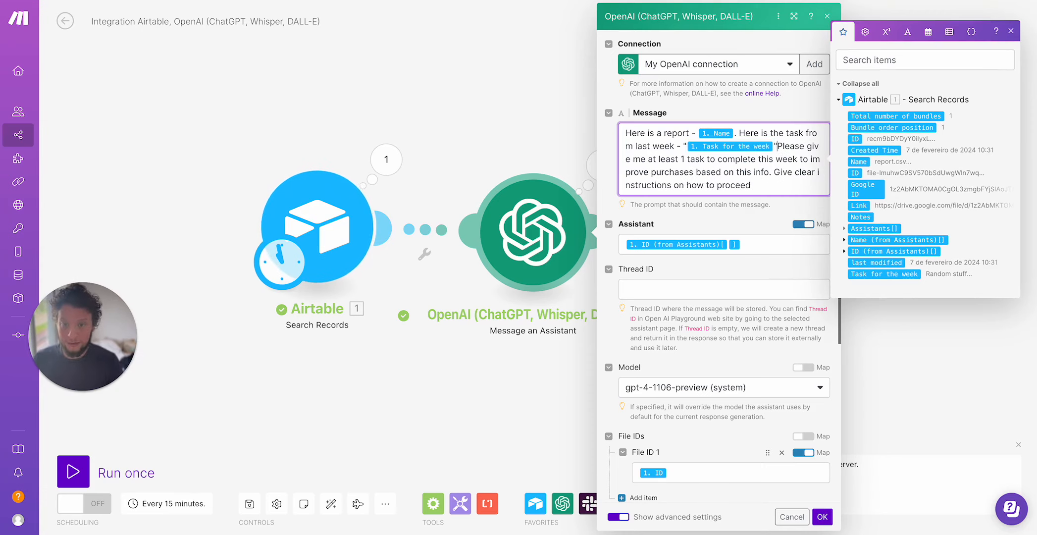
key(Return)
key(Return)
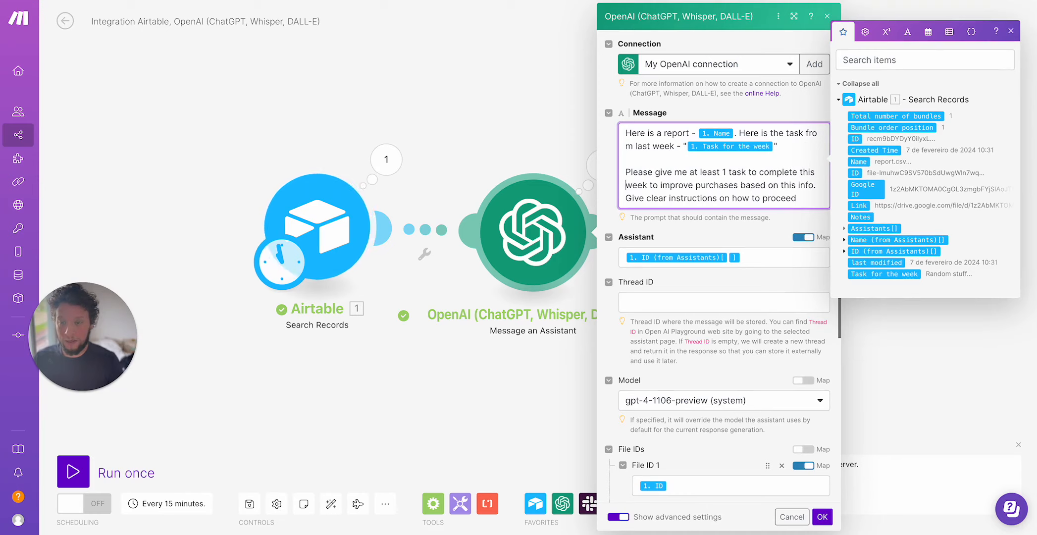
click(822, 516)
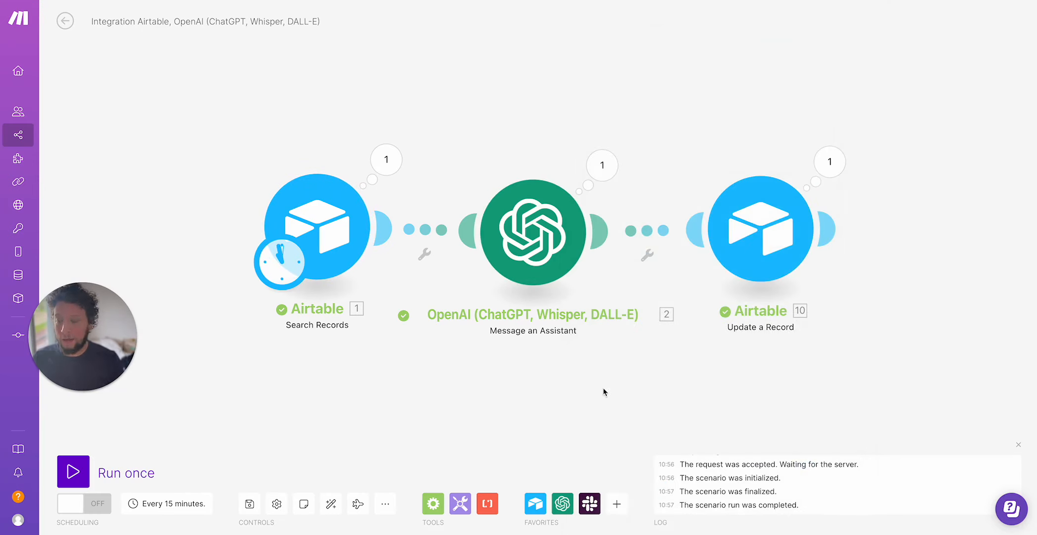
Run the scenario once and check the Task for the week cell of the report.csv record in Airtable.
click(73, 471)
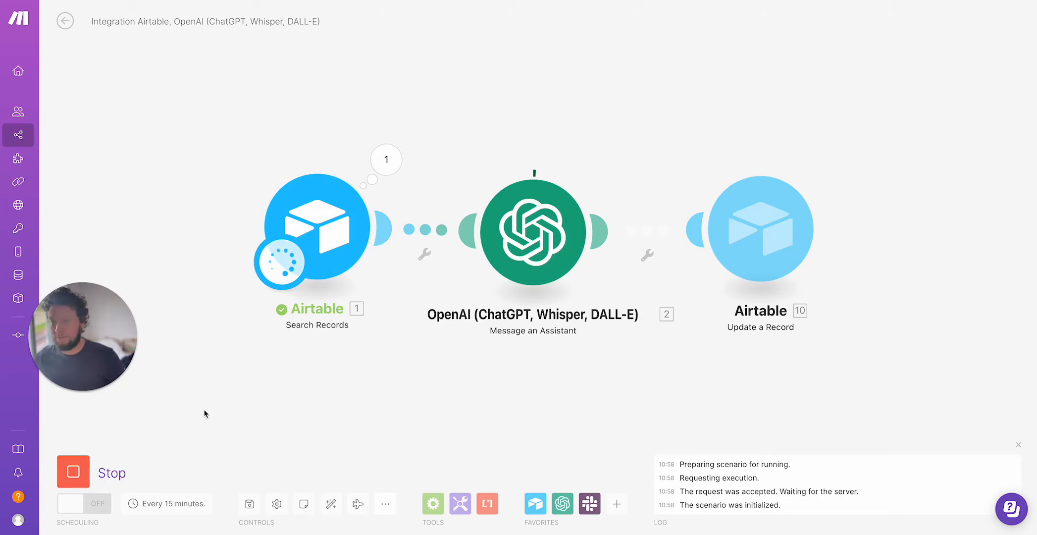
click(686, 1)
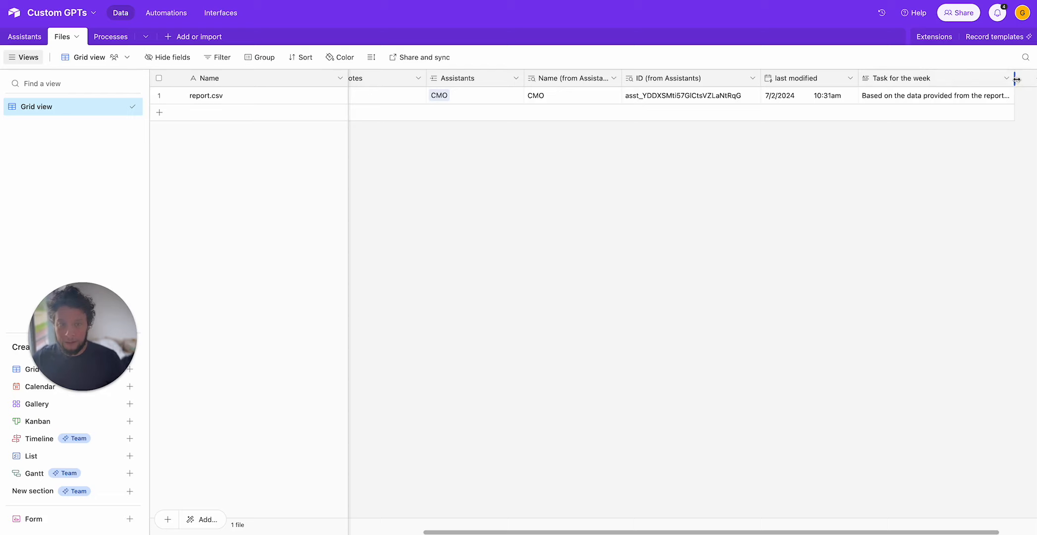
drag(1014, 78, 1035, 80)
scroll(959, 86, right, 3)
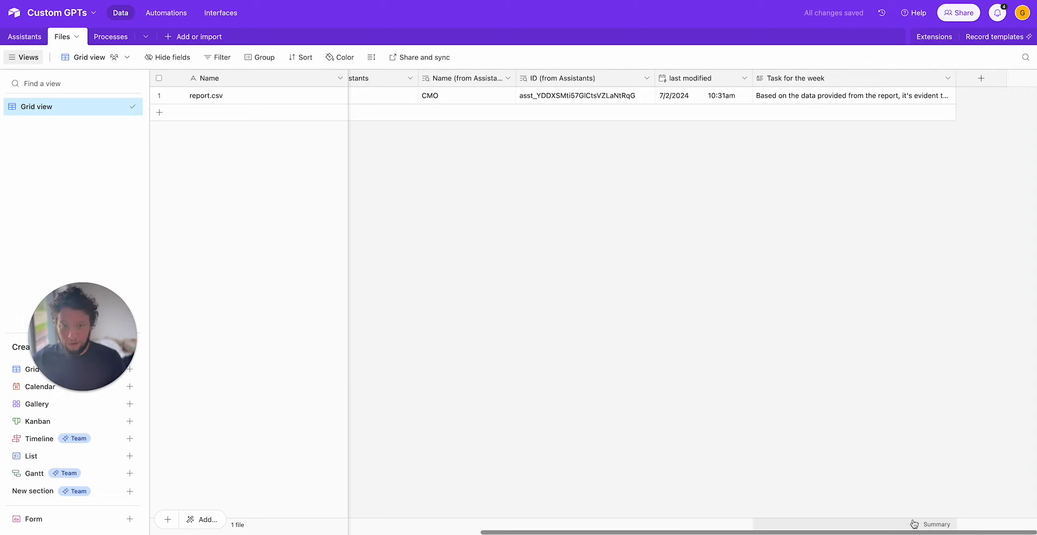
click(951, 100)
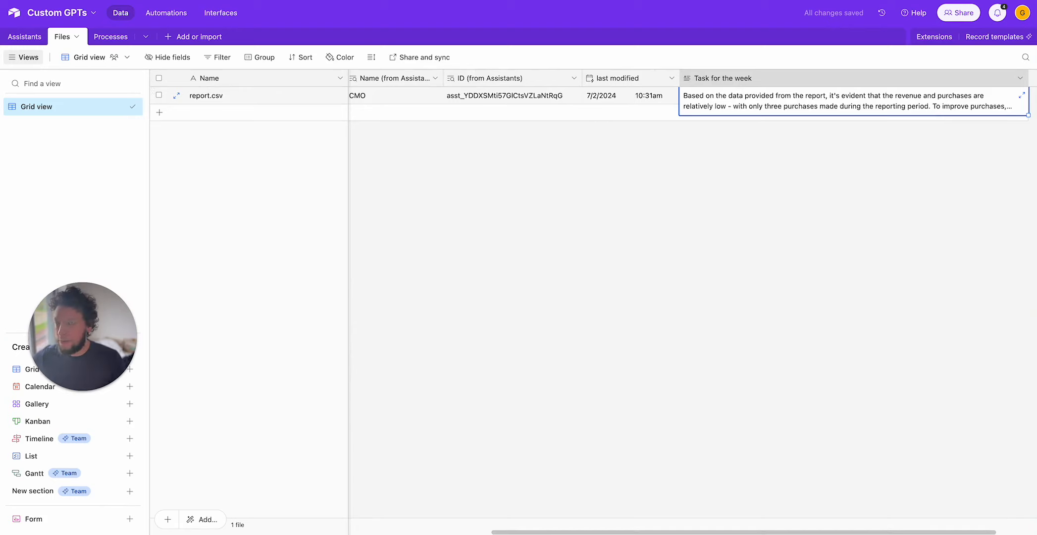
click(308, 1)
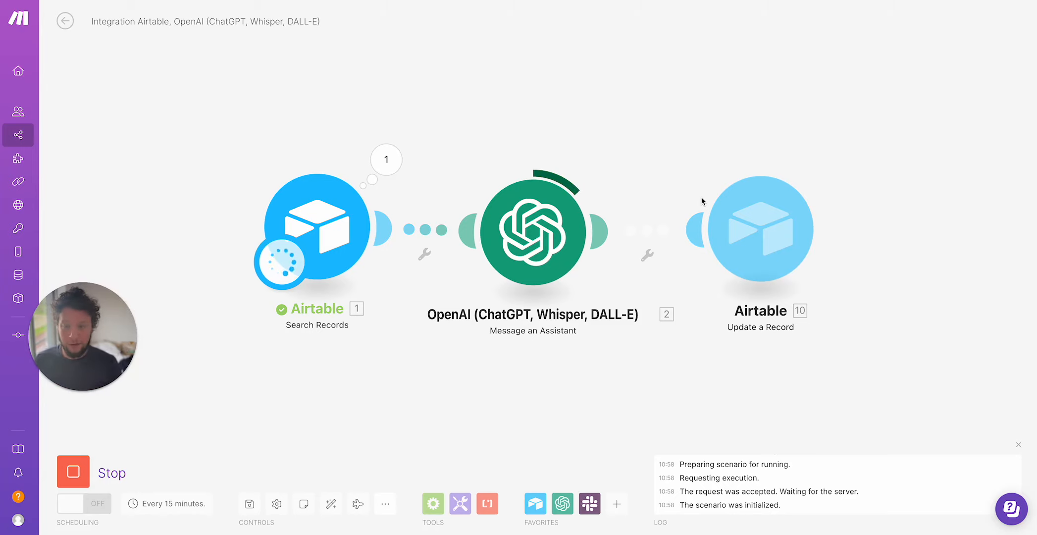
Open the OpenAI Message an Assistant module's output and read the assistant's full response text.
click(602, 165)
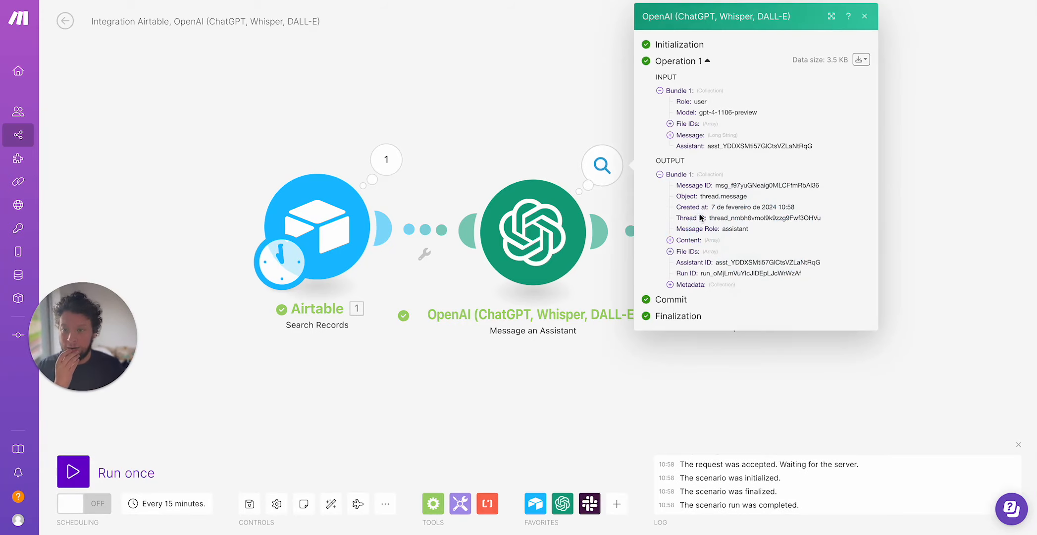
click(687, 240)
click(688, 252)
click(703, 274)
click(734, 286)
scroll(774, 330, down, 6)
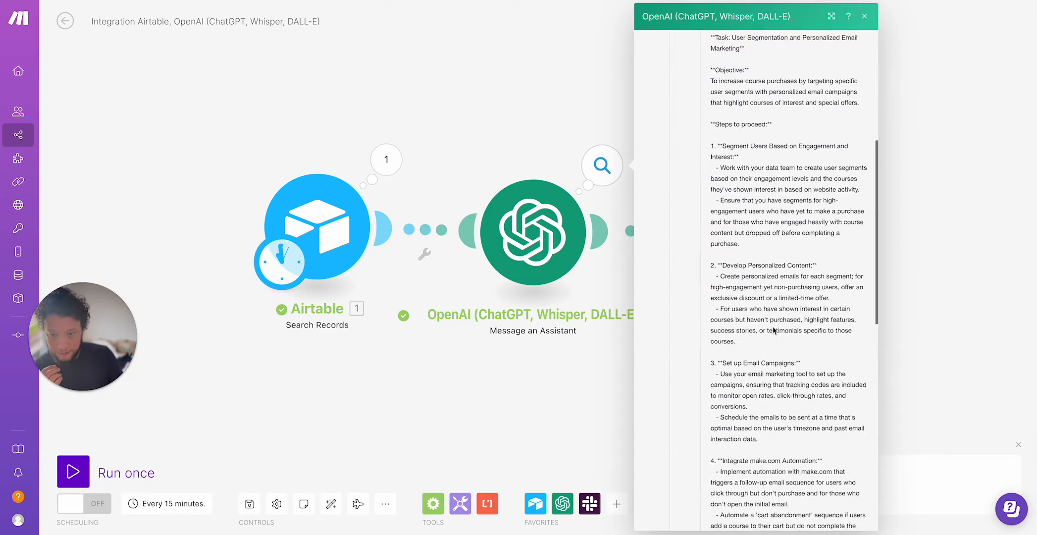
scroll(742, 298, up, 5)
drag(723, 236, 802, 242)
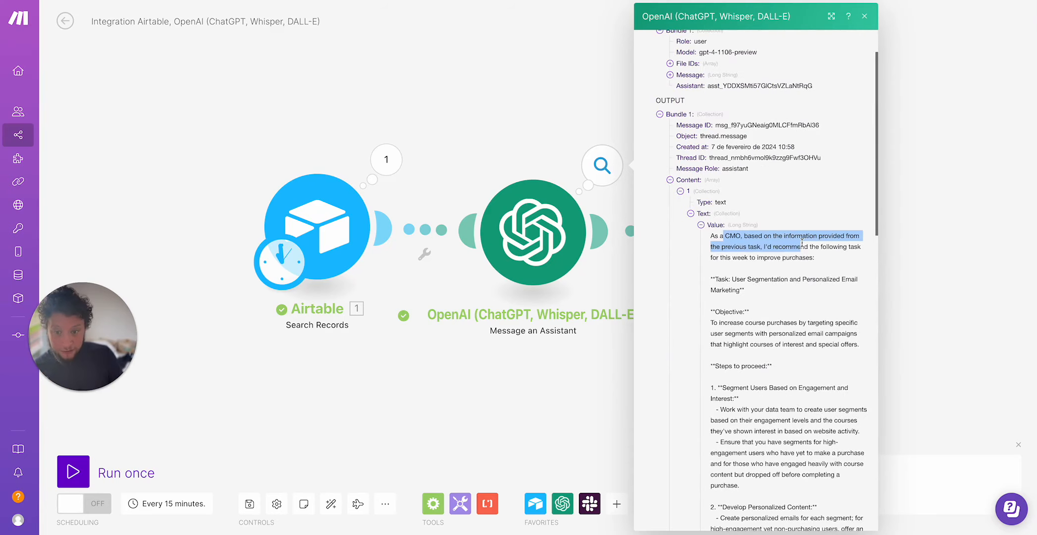
click(782, 261)
scroll(775, 260, down, 15)
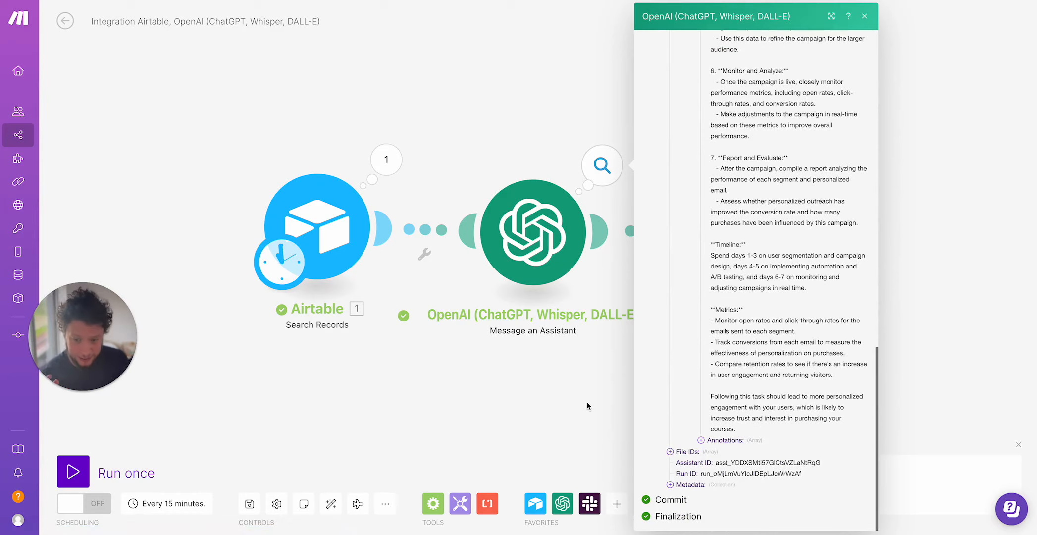
key(Escape)
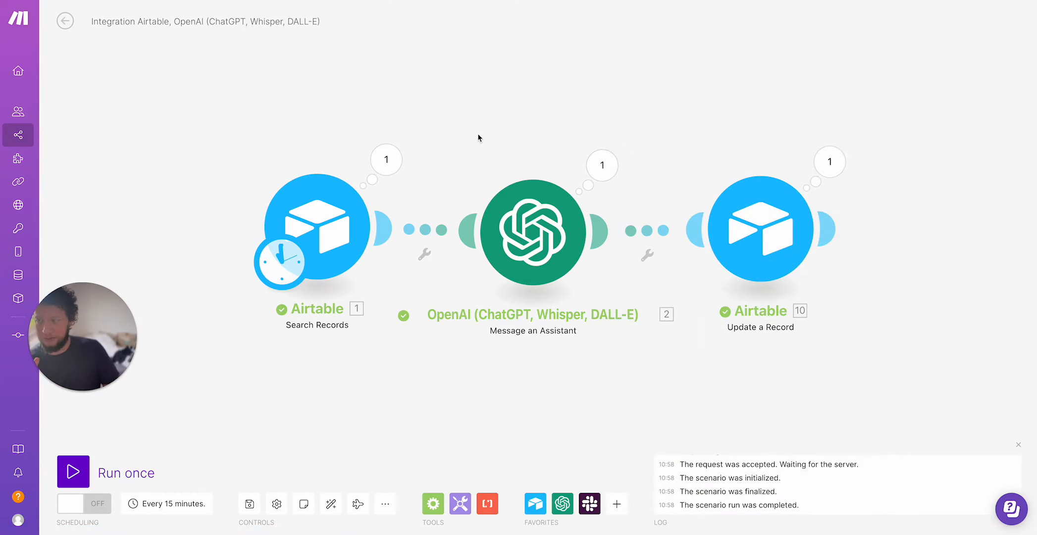
Add a Slack Create a Message module after Update a Record, selecting the general public channel from the list.
click(825, 227)
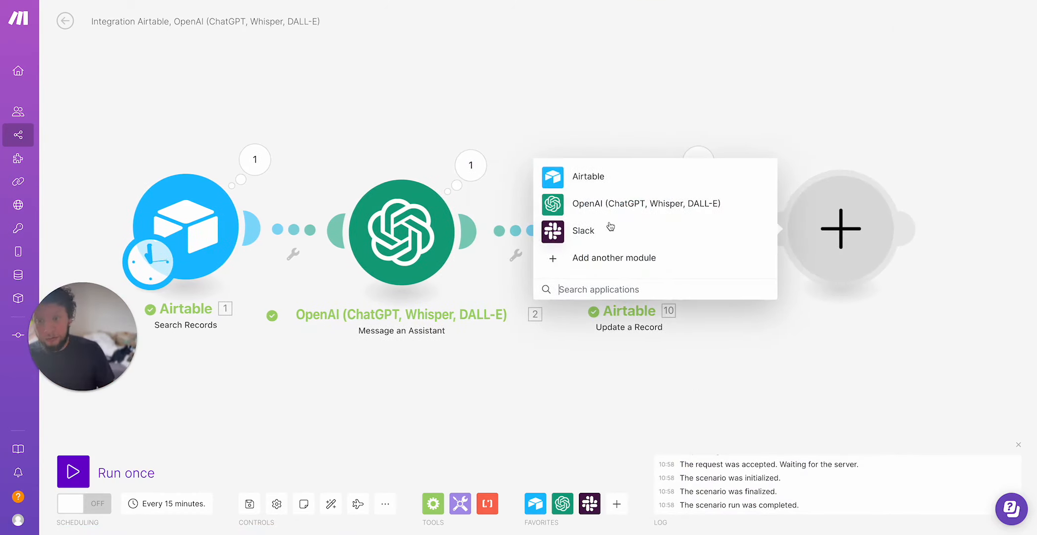
click(595, 237)
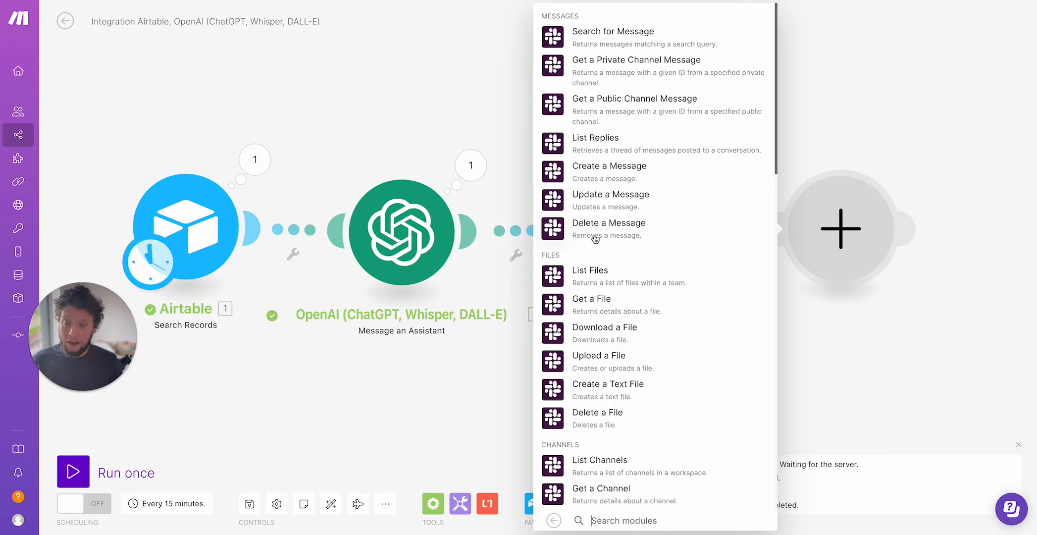
click(594, 168)
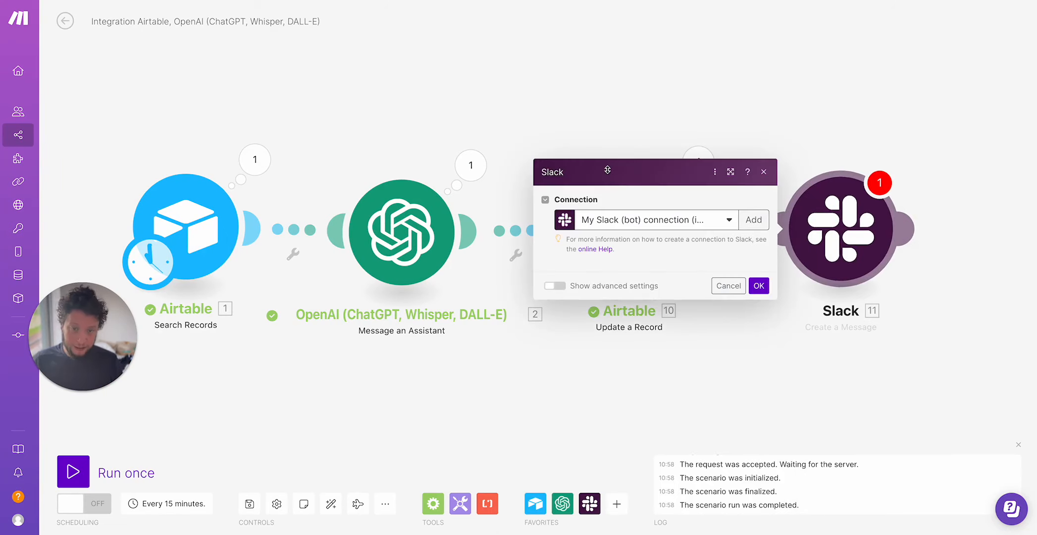
click(620, 157)
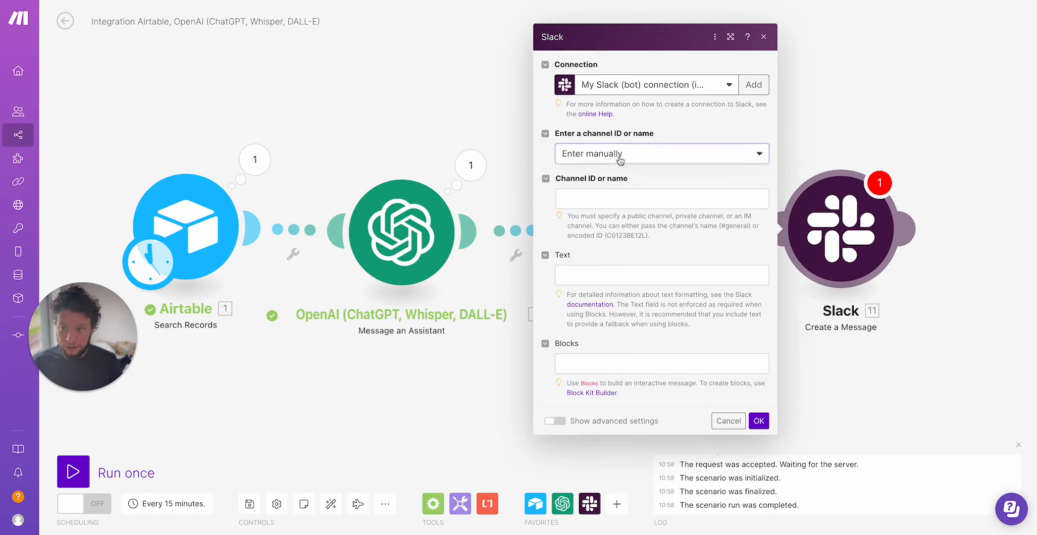
click(616, 180)
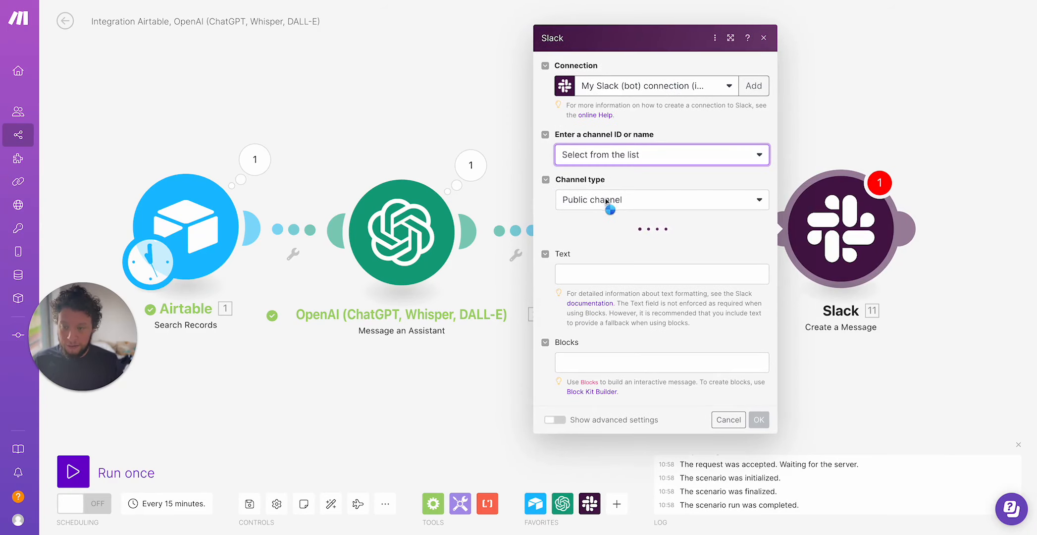
click(622, 242)
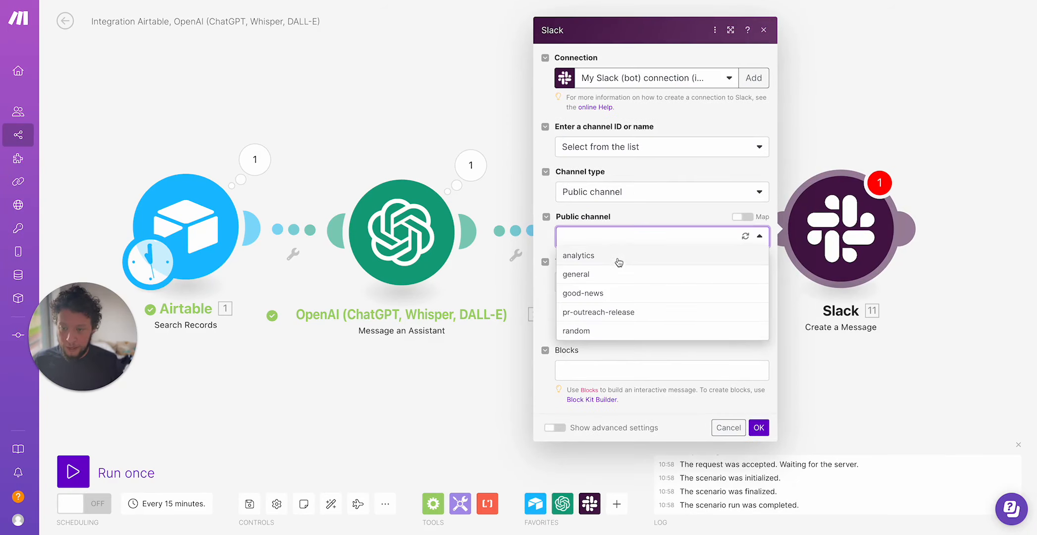
click(610, 275)
Map the Update a Record module's Task for the week value into the message Text and confirm.
click(613, 280)
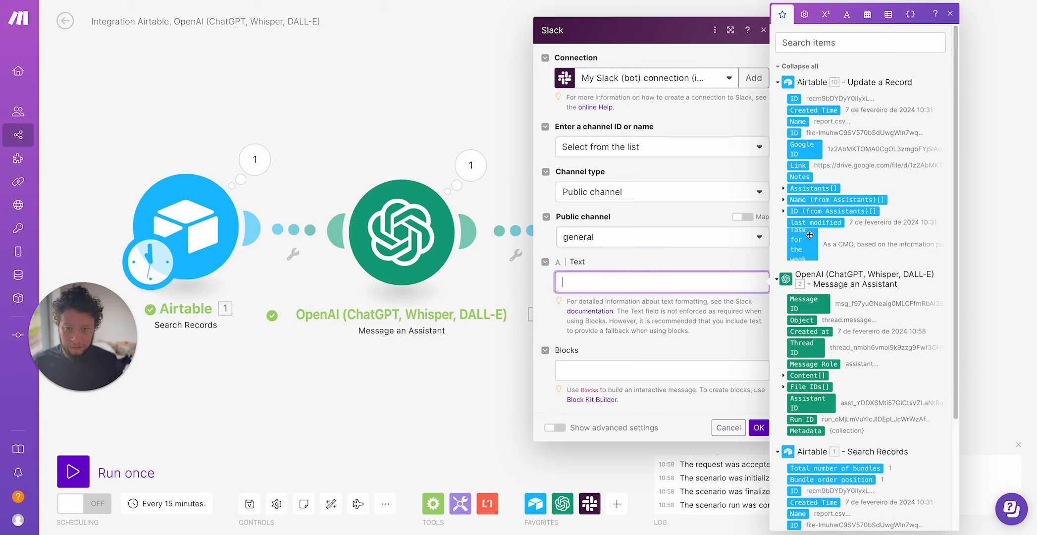
click(803, 251)
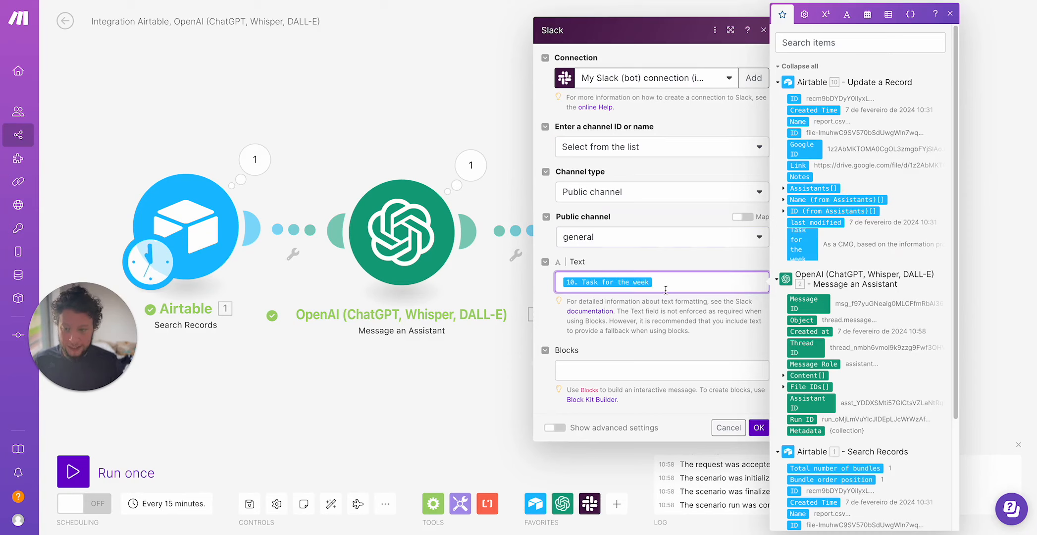
click(759, 428)
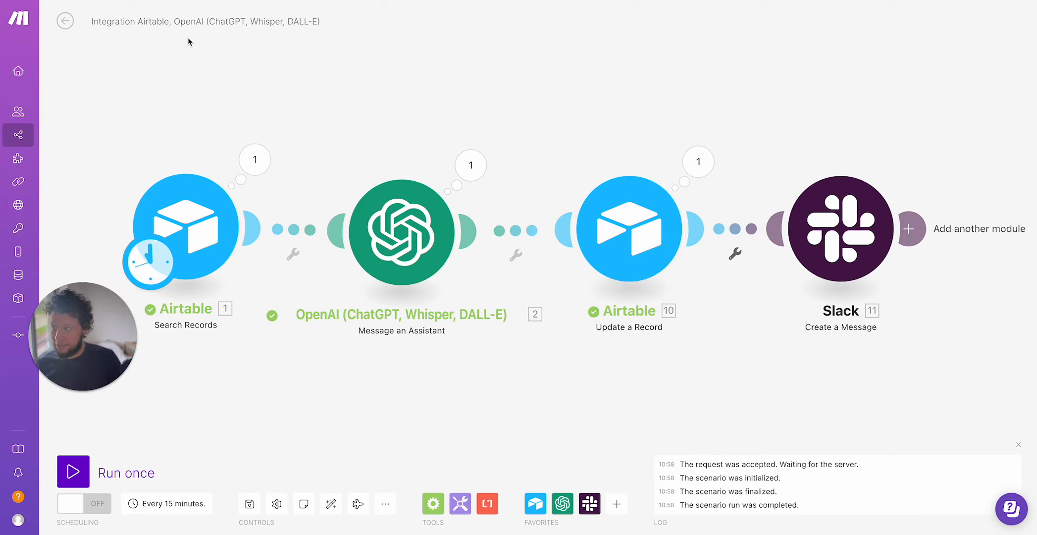
Rename the scenario to "Task GOT manager" and save it.
double_click(199, 21)
triple_click(200, 22)
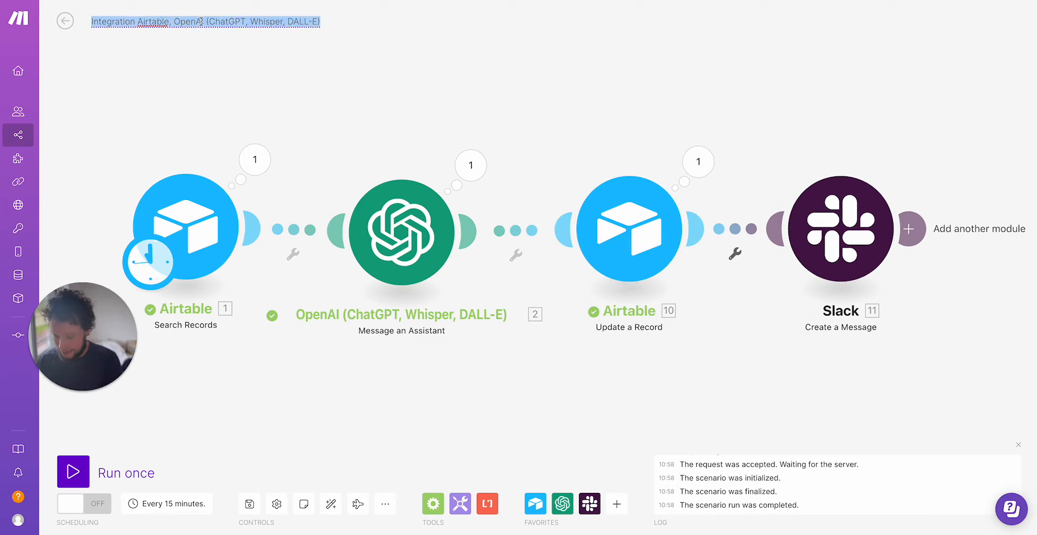
text(Task GOT manager)
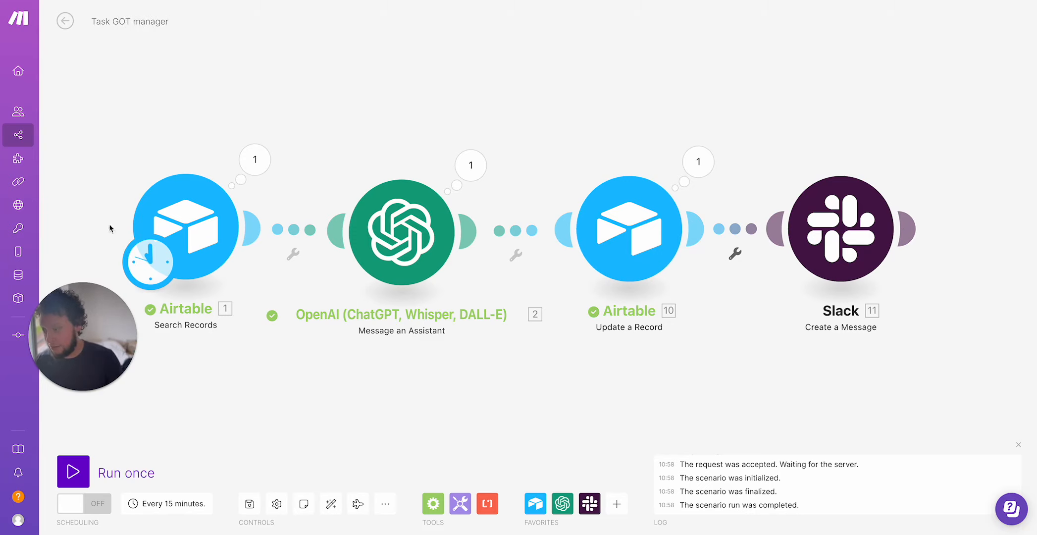
click(249, 504)
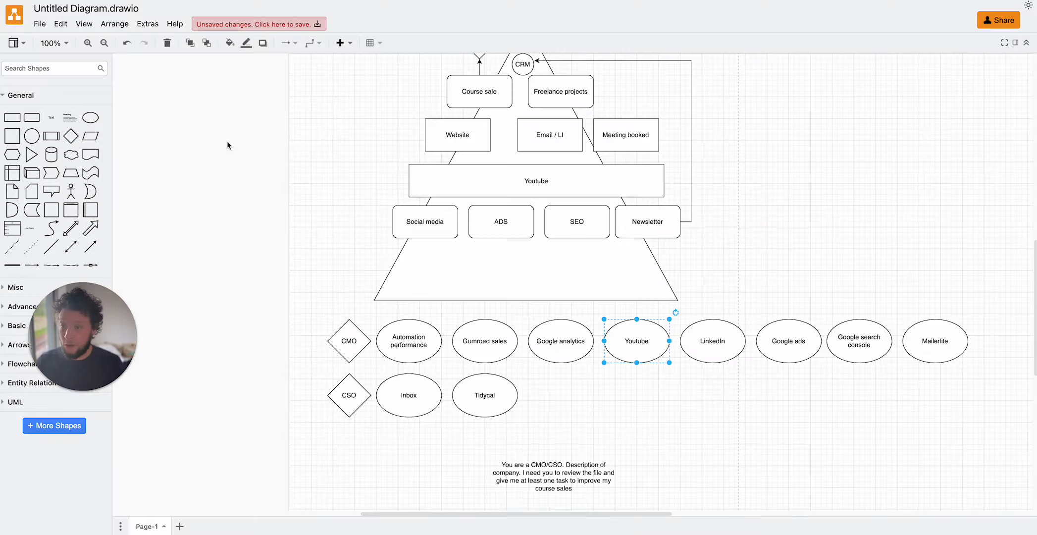
Review the CMO data-source shapes in the planning diagram.
click(410, 342)
click(478, 347)
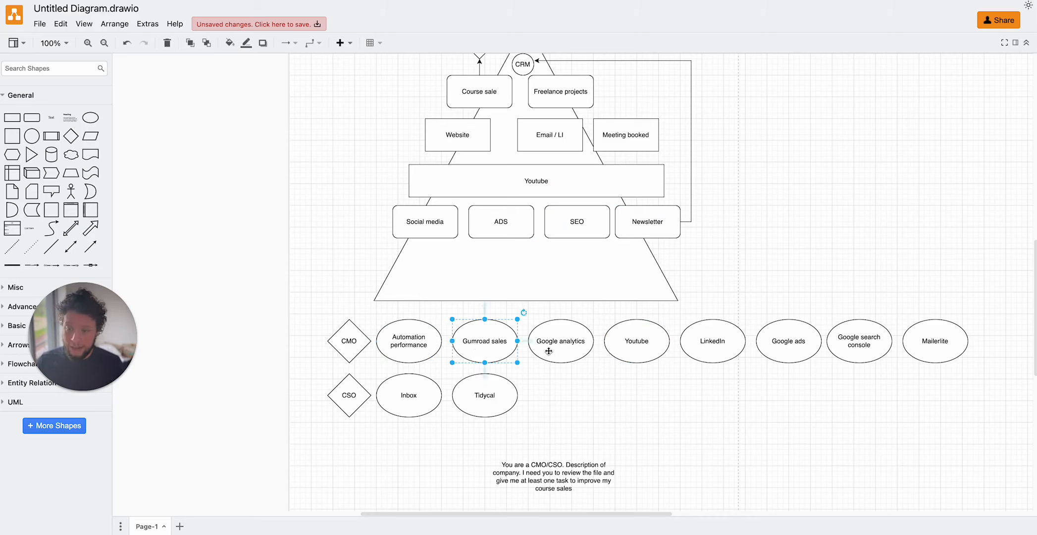
click(562, 347)
click(773, 352)
click(865, 342)
click(958, 345)
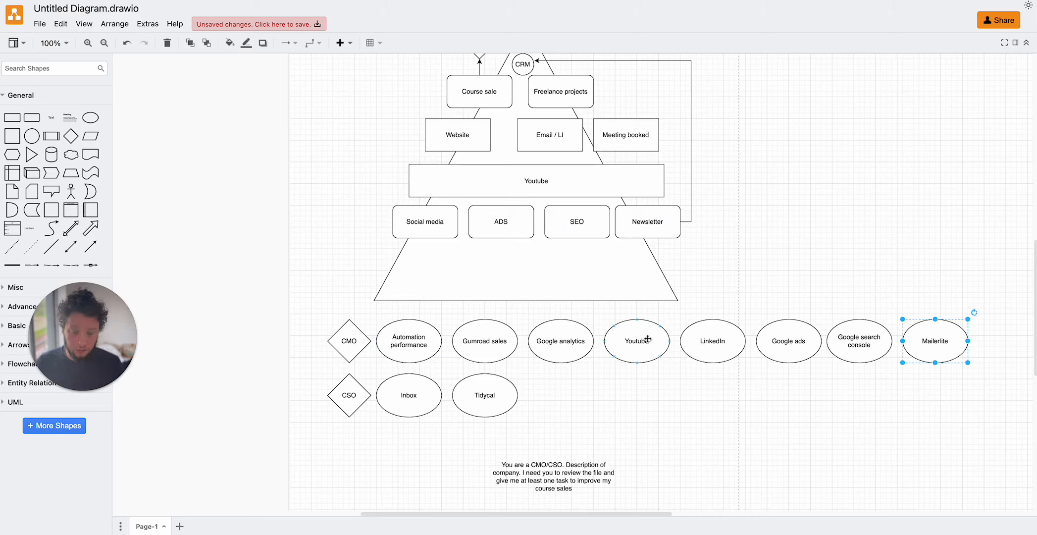
click(642, 338)
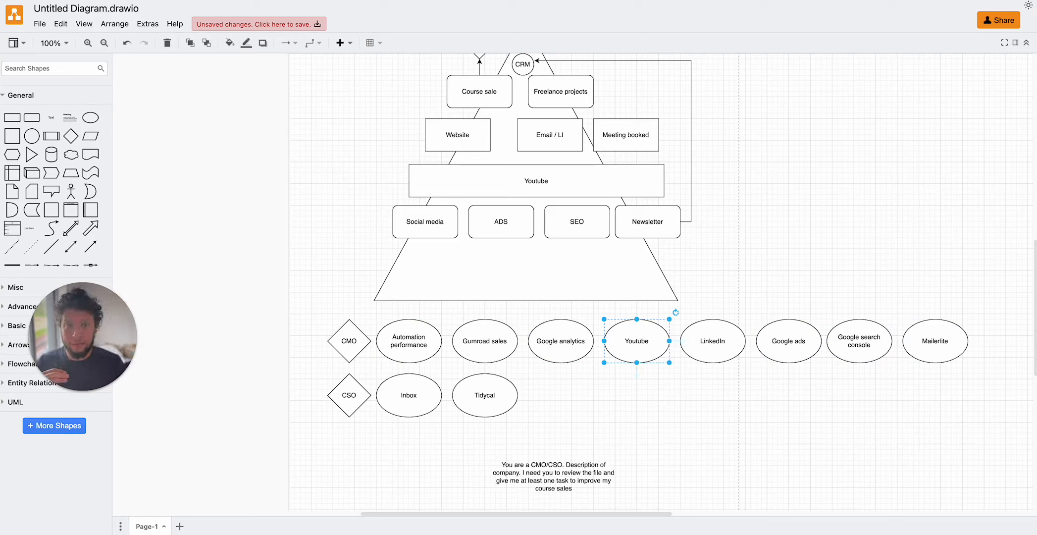
Open the Looker Studio Youtube Stats report and scroll through its video tables.
key(super+t)
text(looke)
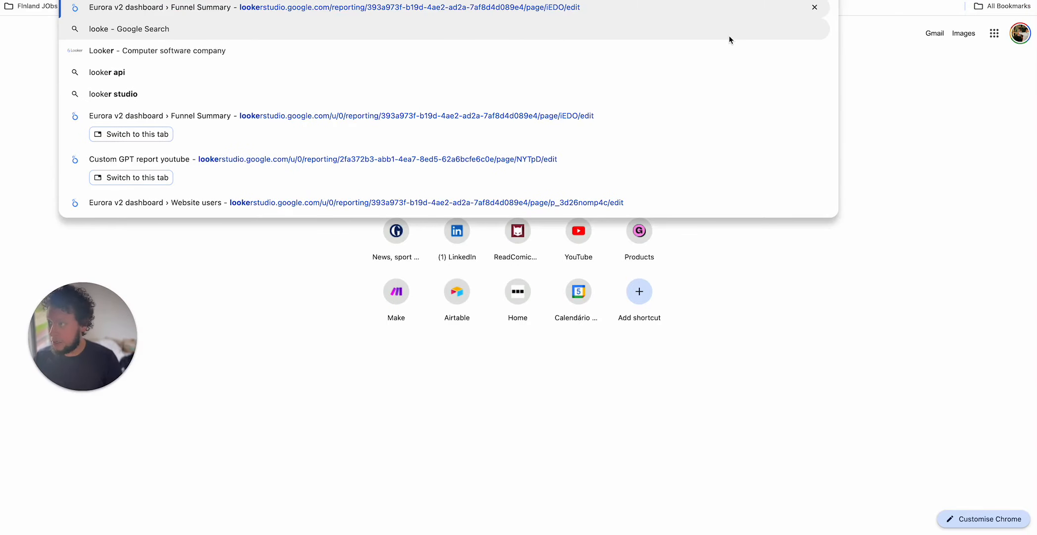
key(Escape)
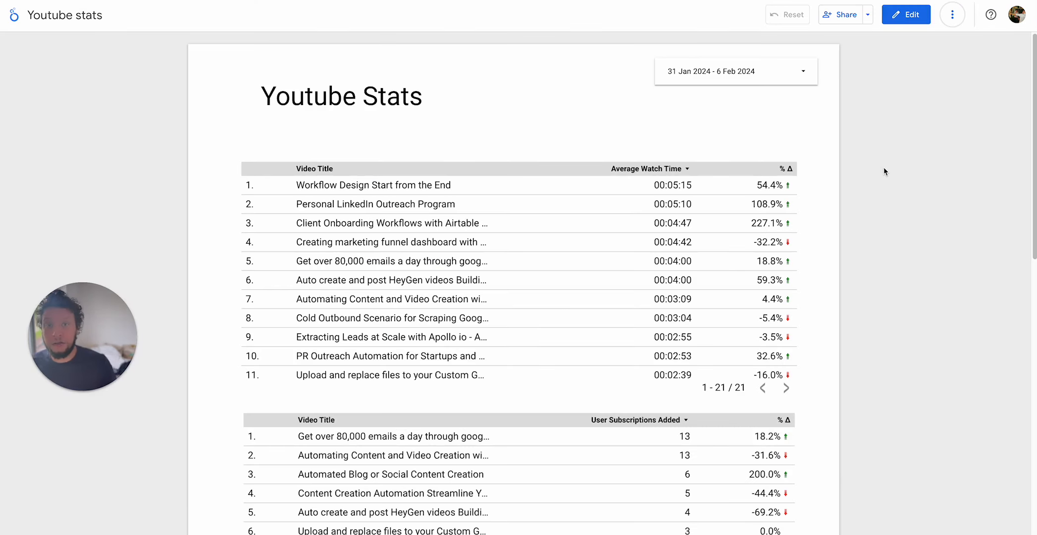
scroll(881, 168, down, 5)
scroll(878, 180, down, 7)
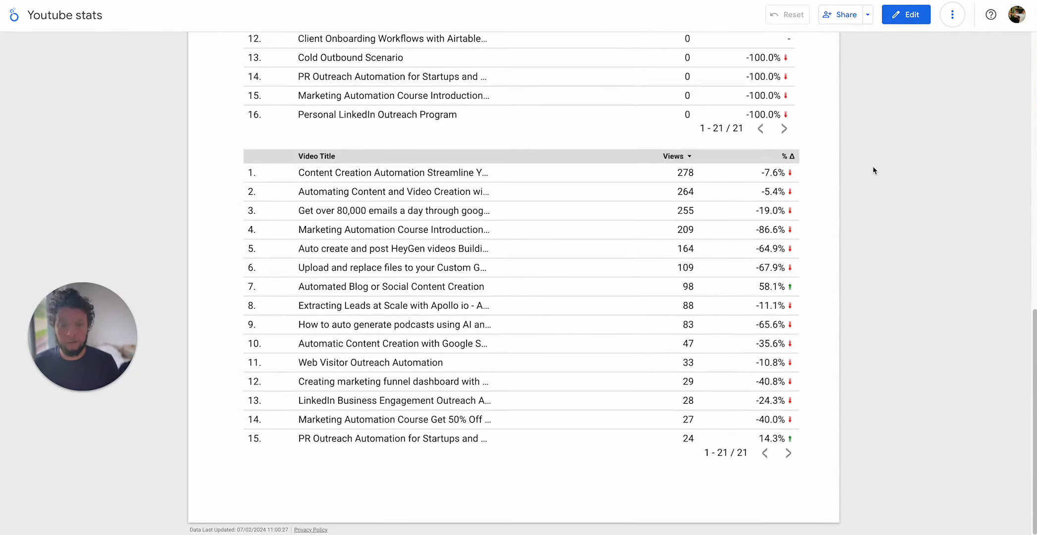
scroll(886, 198, up, 12)
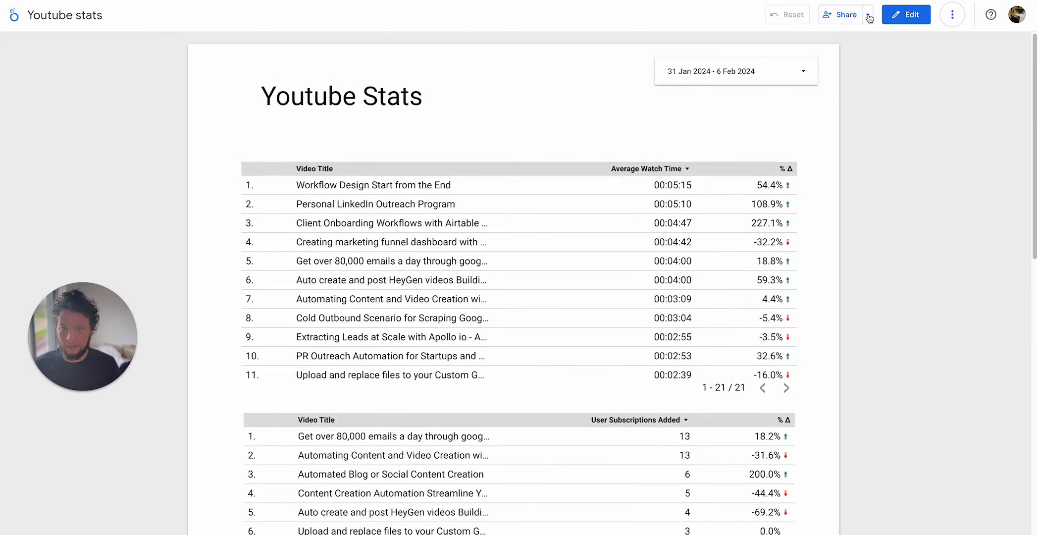
scroll(602, 282, down, 3)
scroll(666, 275, up, 3)
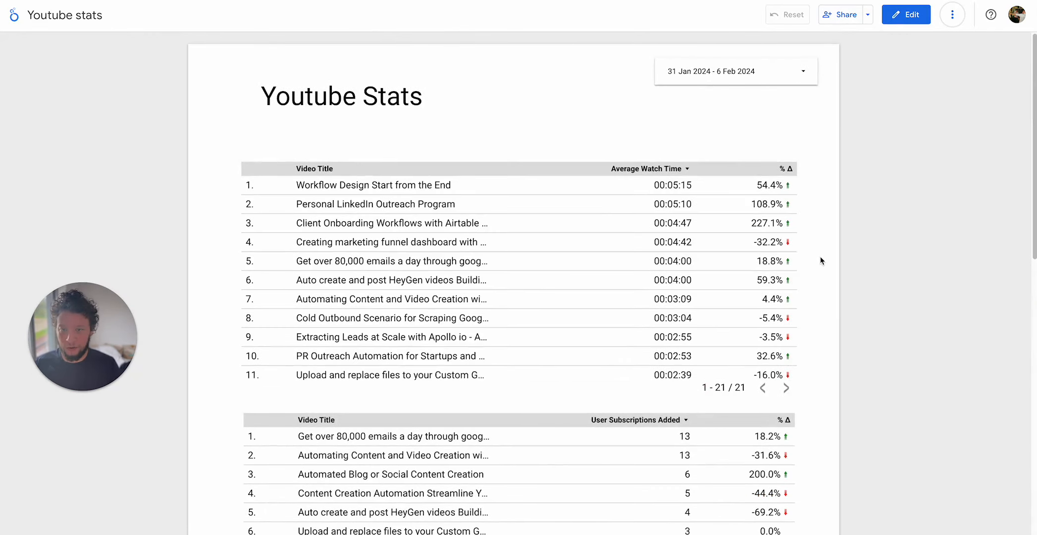
scroll(820, 257, down, 10)
scroll(820, 255, up, 10)
Inspect the report's scheduled email delivery settings, then close the dialog.
click(866, 21)
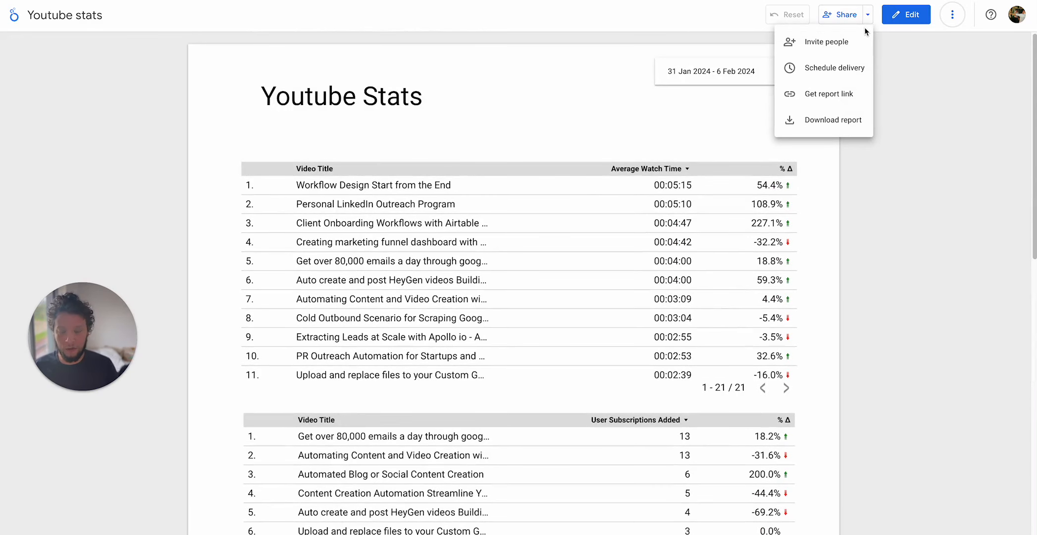
click(840, 69)
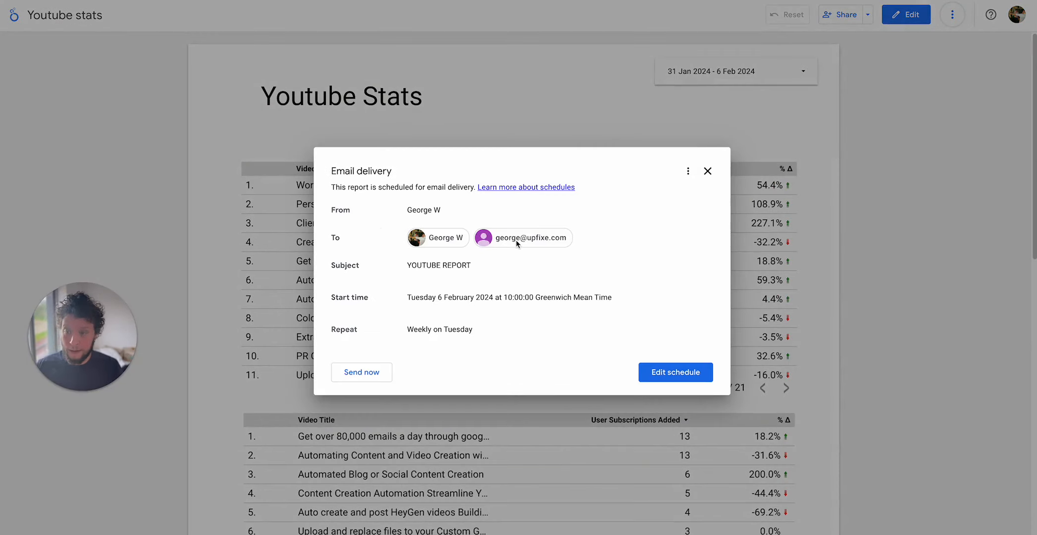
click(707, 171)
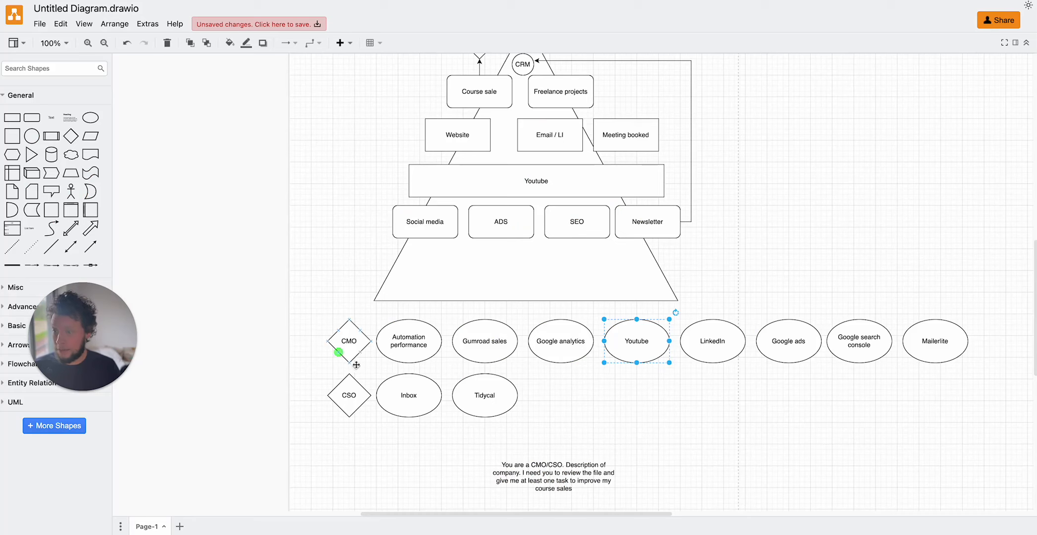
Go through the CMO data-source shapes in the diagram again.
click(402, 346)
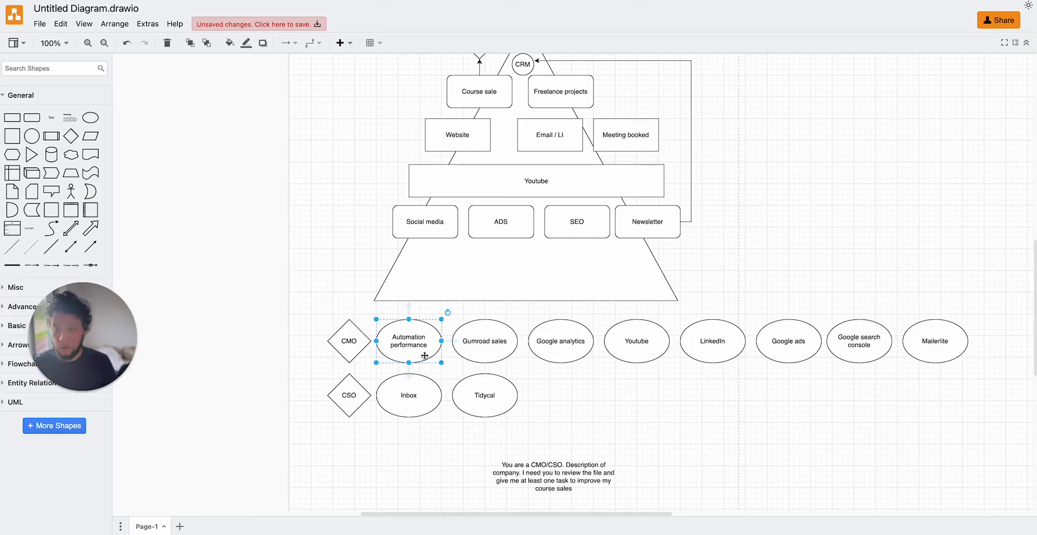
click(461, 331)
click(582, 329)
click(657, 333)
click(749, 335)
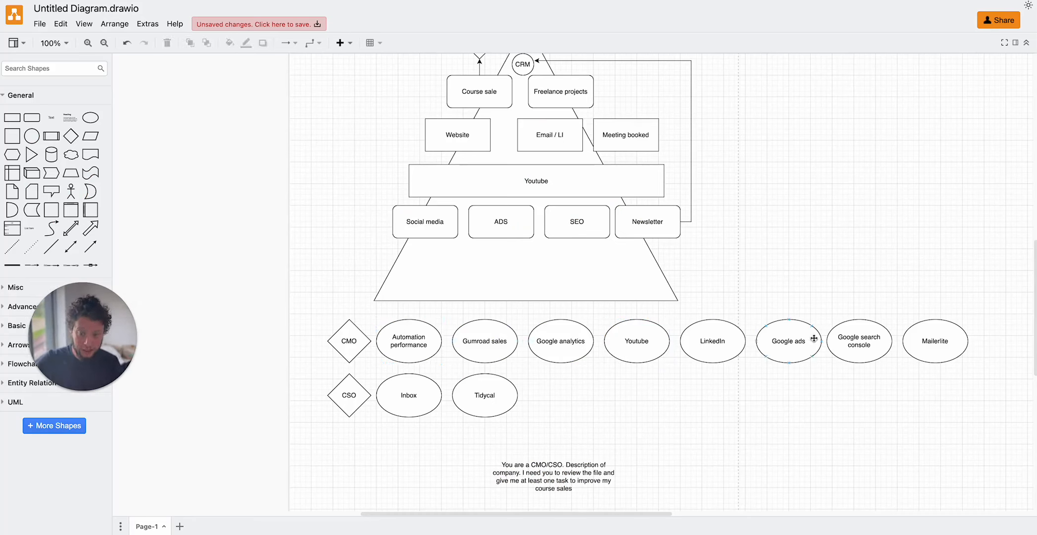
click(813, 338)
click(897, 335)
click(934, 334)
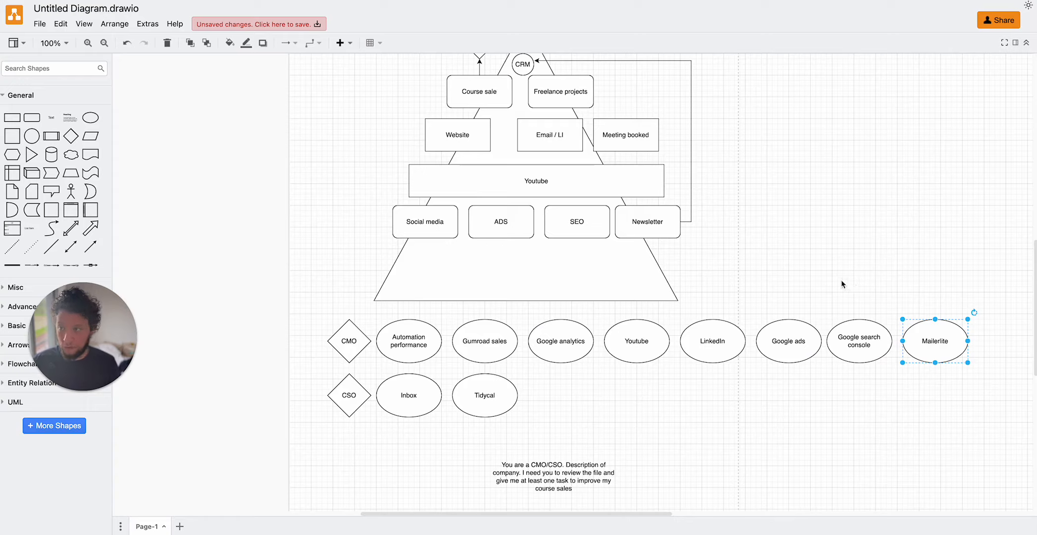
Add a new empty record to the Files table in Airtable.
click(317, 0)
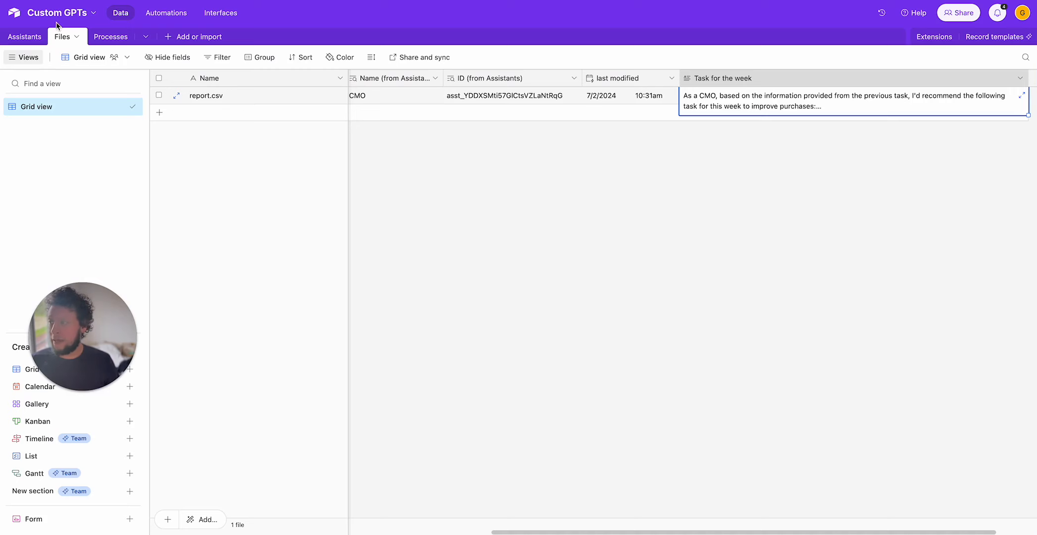
click(24, 37)
click(62, 37)
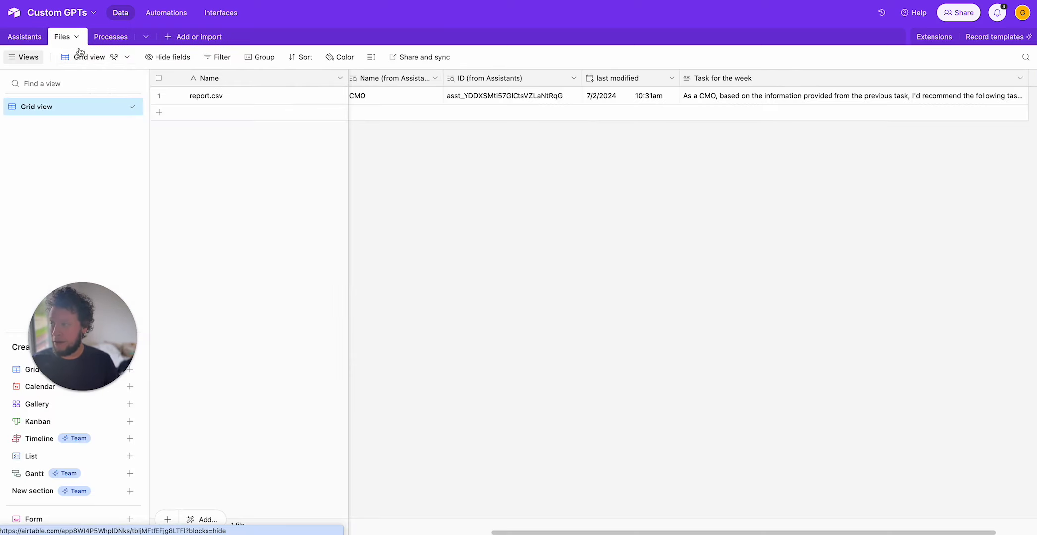
click(466, 113)
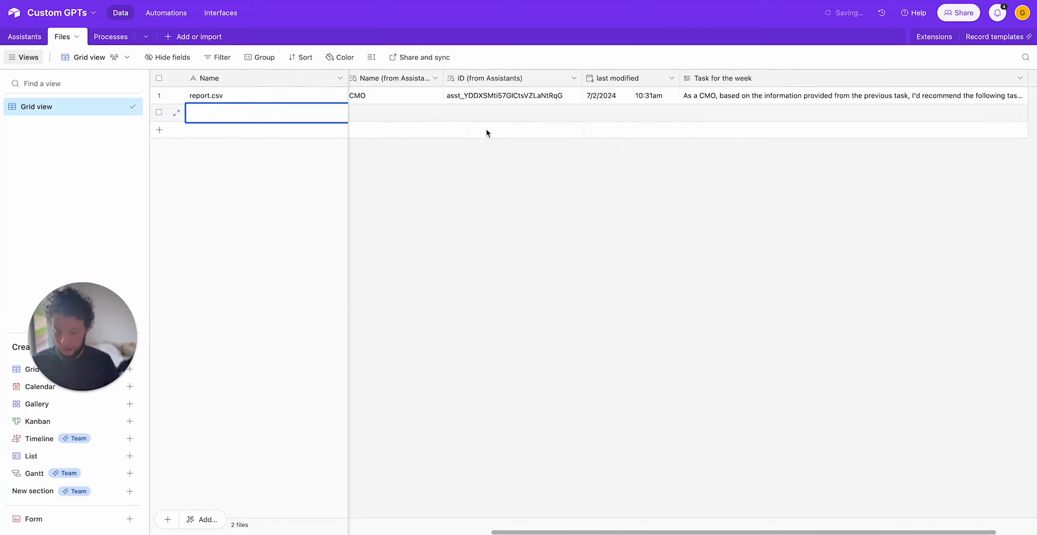
click(473, 173)
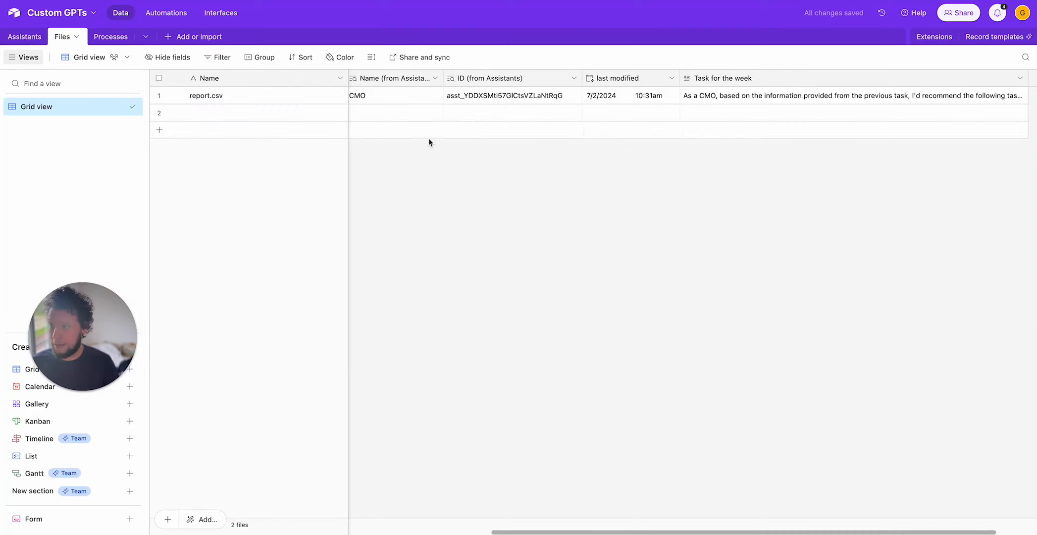
Scroll across the Files table fields in Airtable and return to the Make scenario, closing the OpenAI module settings.
drag(574, 533, 234, 532)
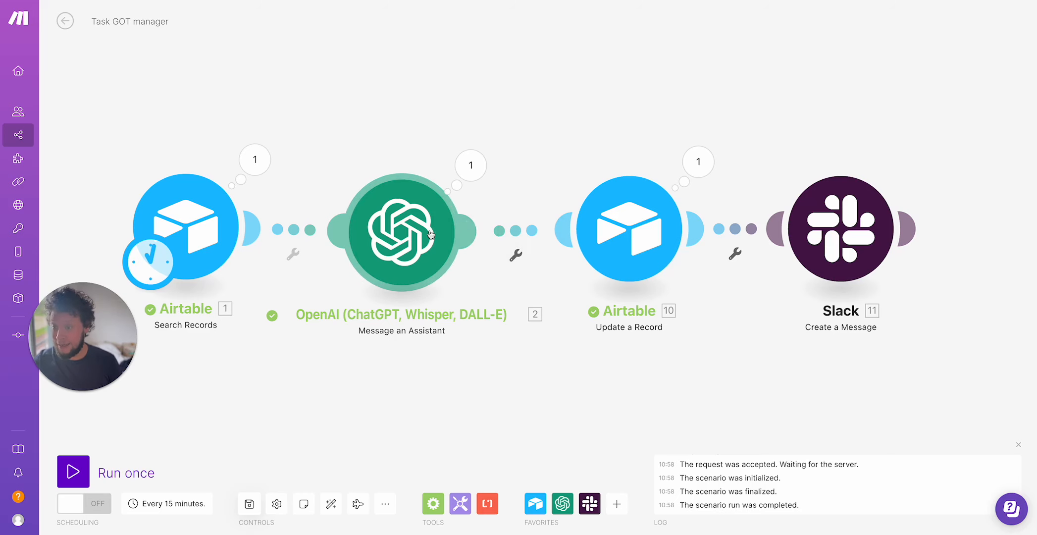
click(401, 232)
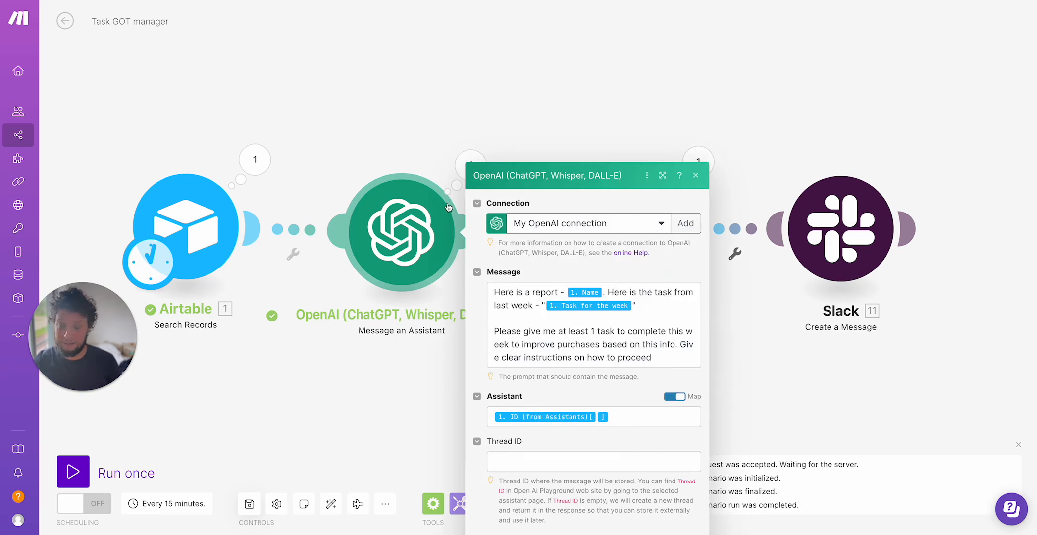
click(410, 119)
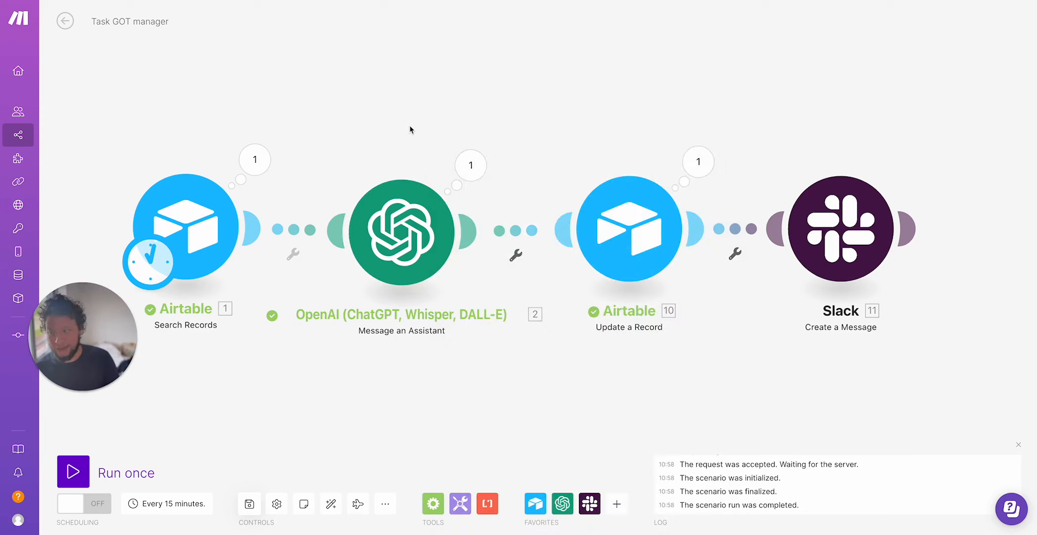
click(461, 165)
click(345, 112)
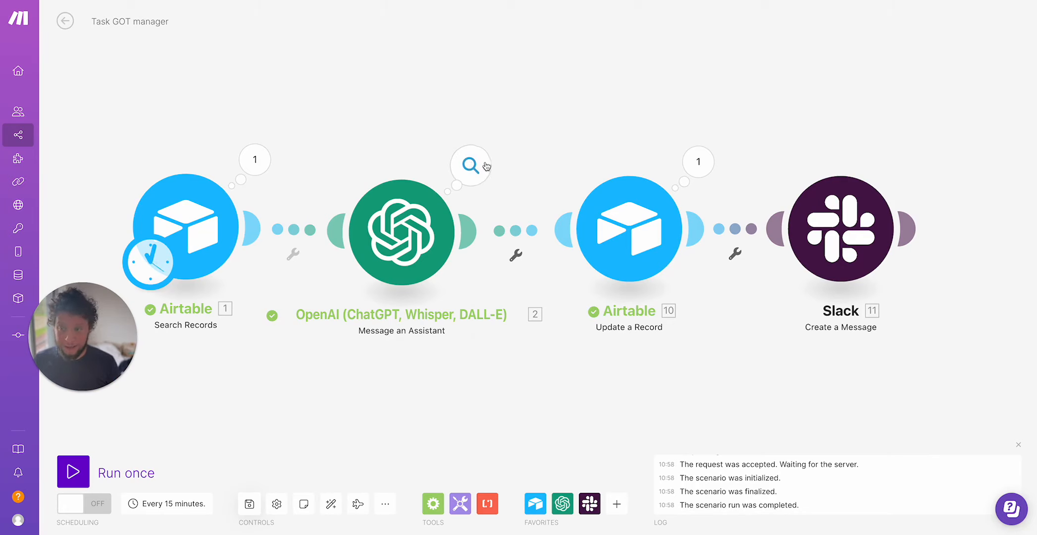
Inspect the OpenAI Message an Assistant module's last-run output, expanding the content down to the returned task text.
click(476, 167)
click(567, 240)
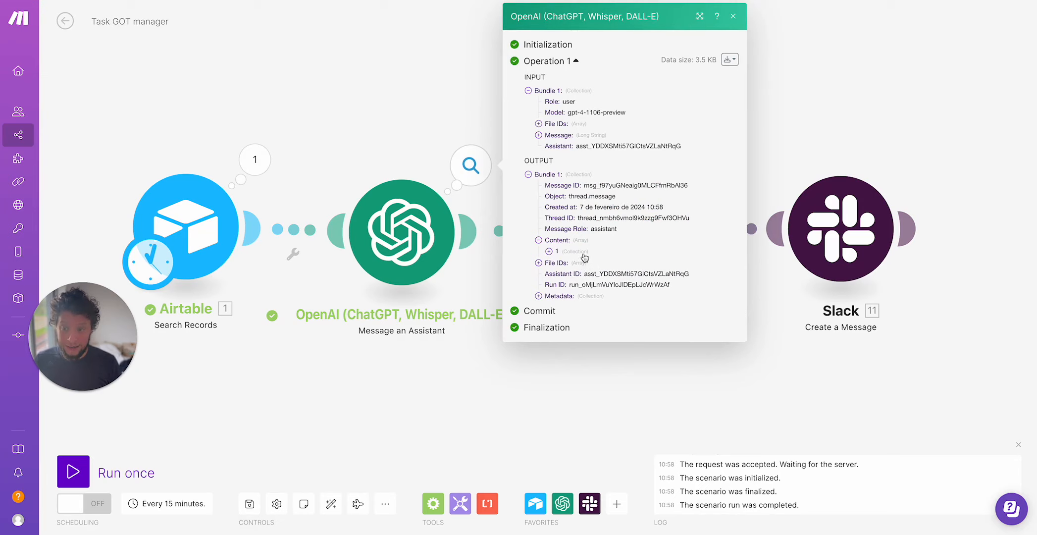
click(574, 251)
click(574, 274)
click(622, 298)
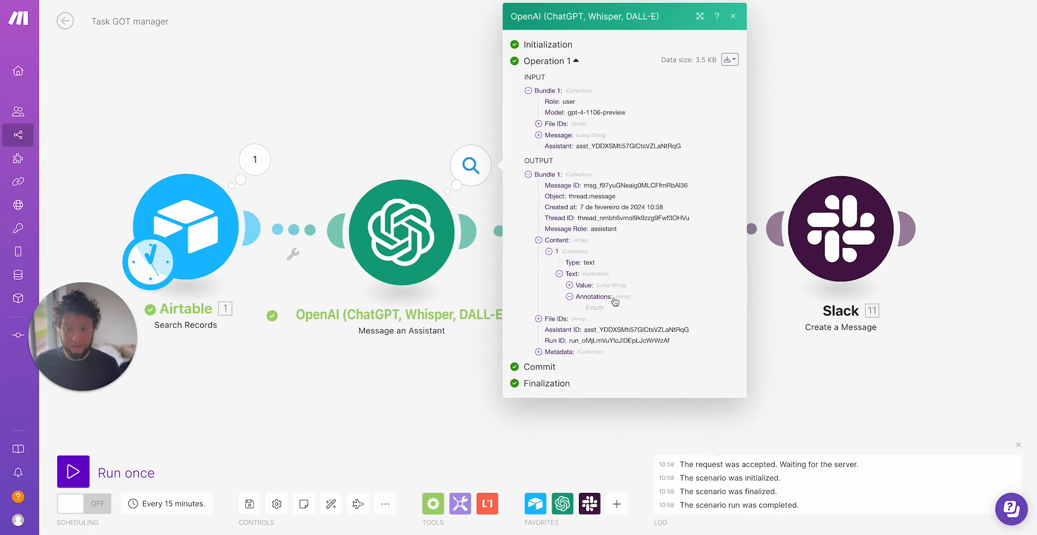
click(621, 287)
scroll(609, 307, down, 5)
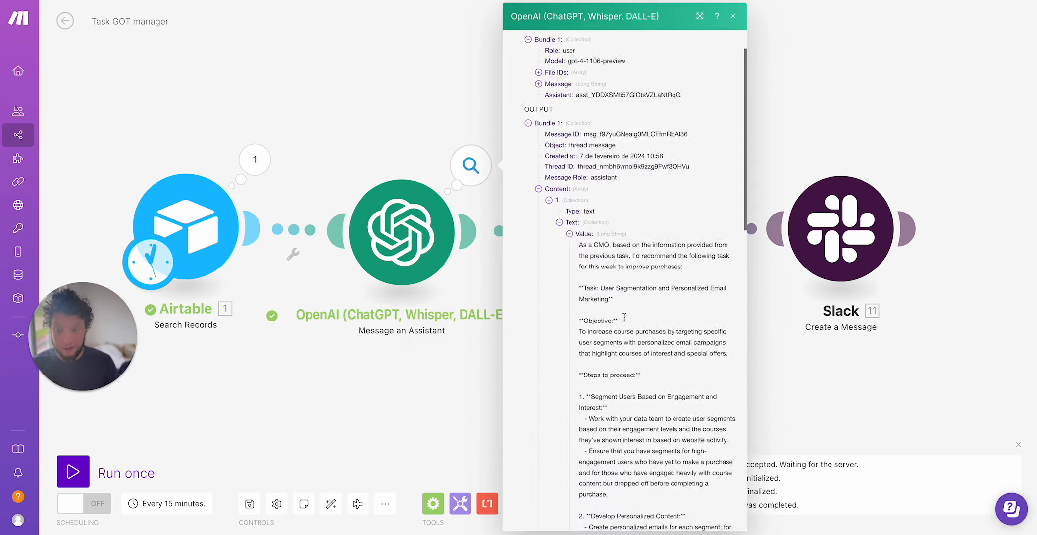
drag(601, 317, 681, 379)
click(682, 377)
drag(607, 410, 662, 443)
click(424, 466)
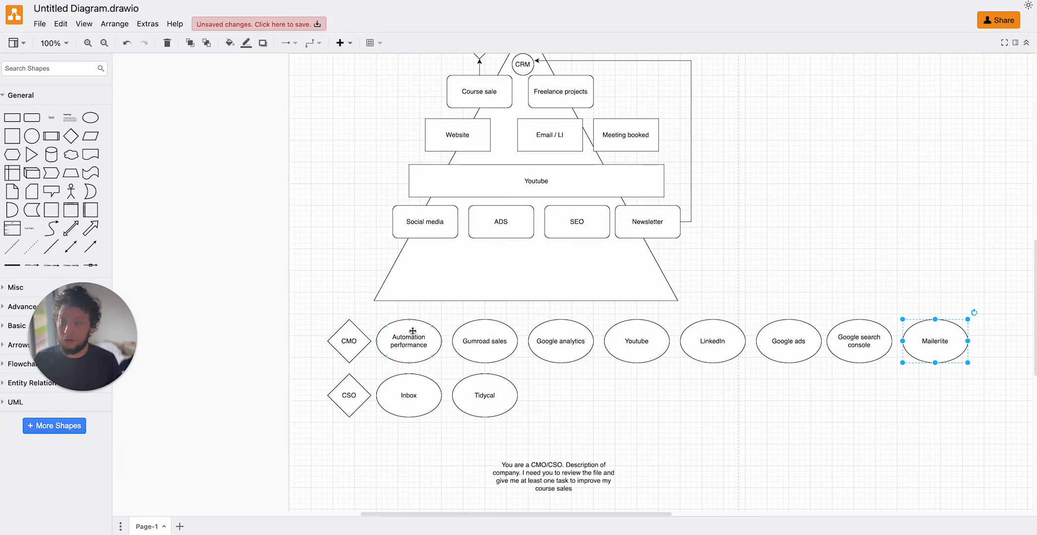
Go through the CMO and CSO data-source shapes in the diagram one by one.
click(411, 330)
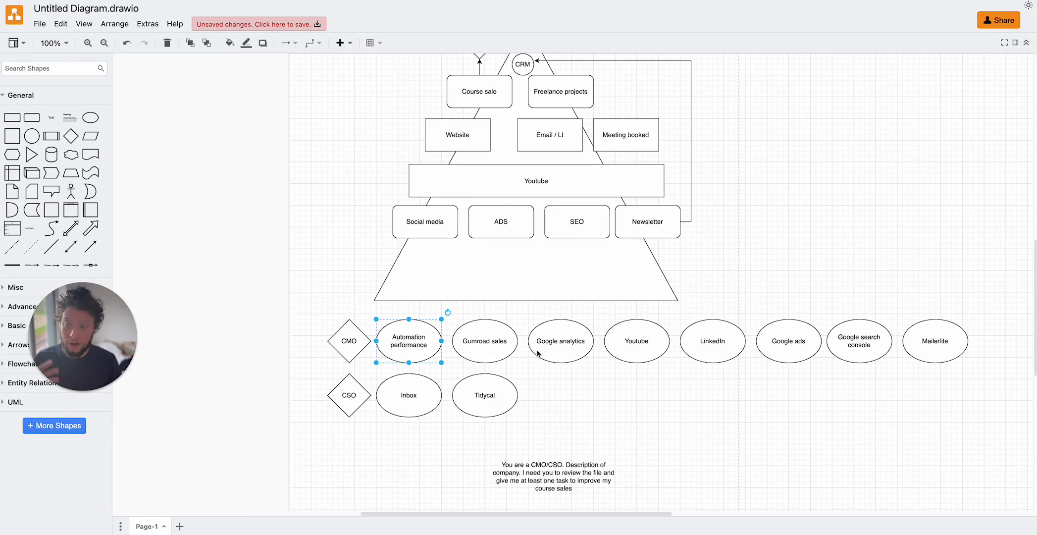
click(929, 344)
click(870, 345)
click(792, 345)
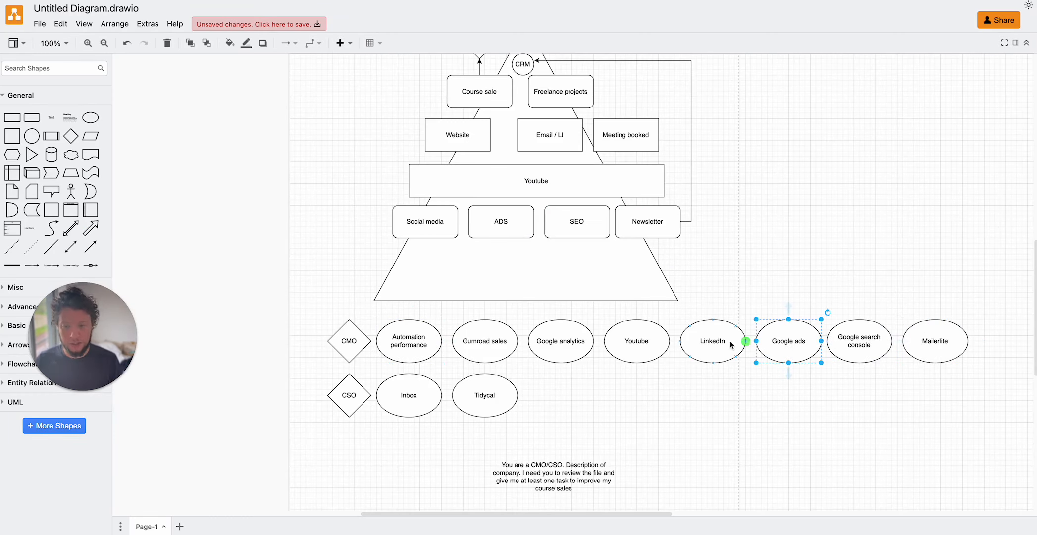
click(727, 344)
click(636, 344)
click(506, 404)
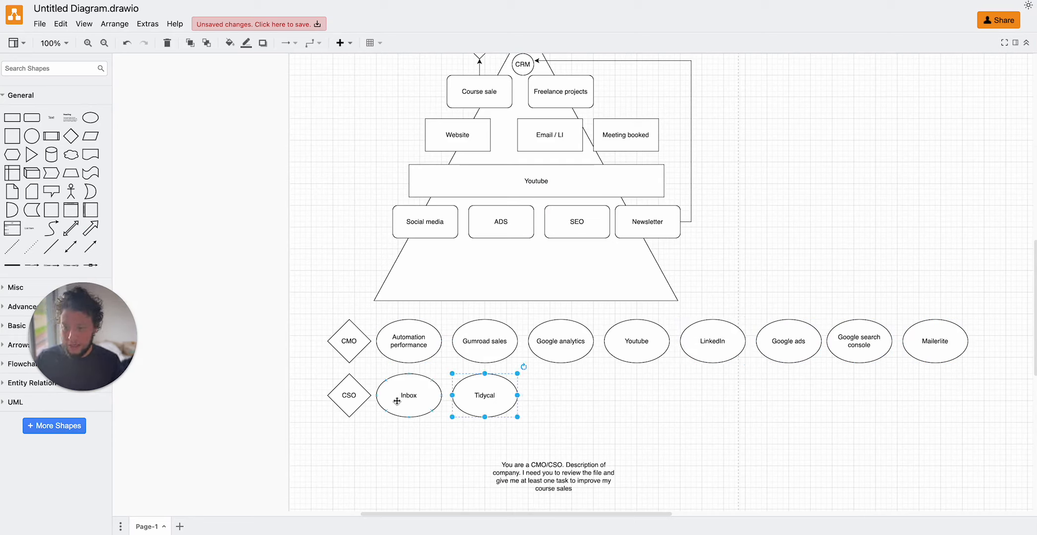
click(397, 400)
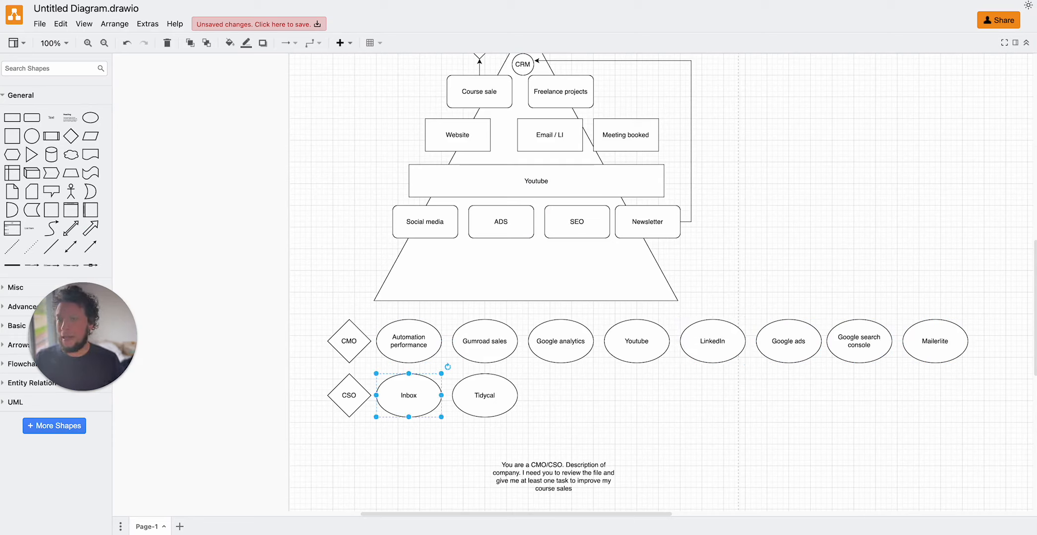